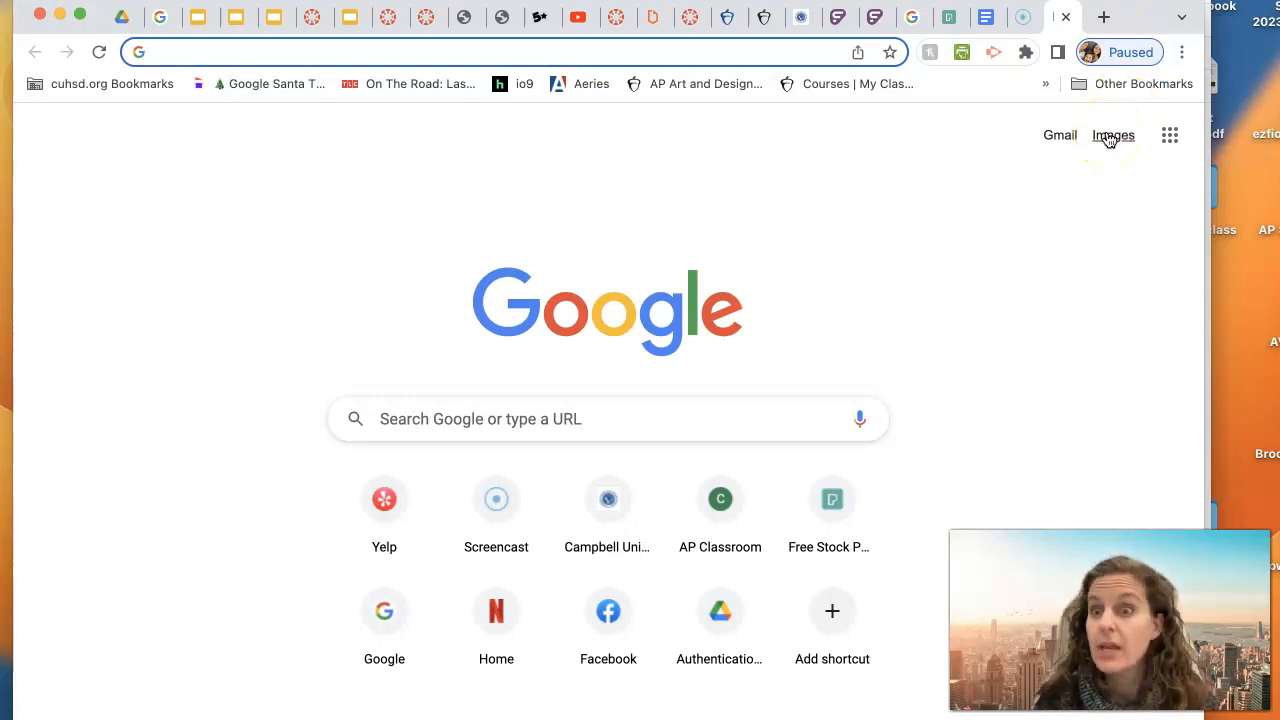
Search Google Images for "andy warhol pop art paintings" and preview the Marilyn Monroe grid from The Artist, closing the preview
{"action": "left_click", "coordinate": [1110, 137]}
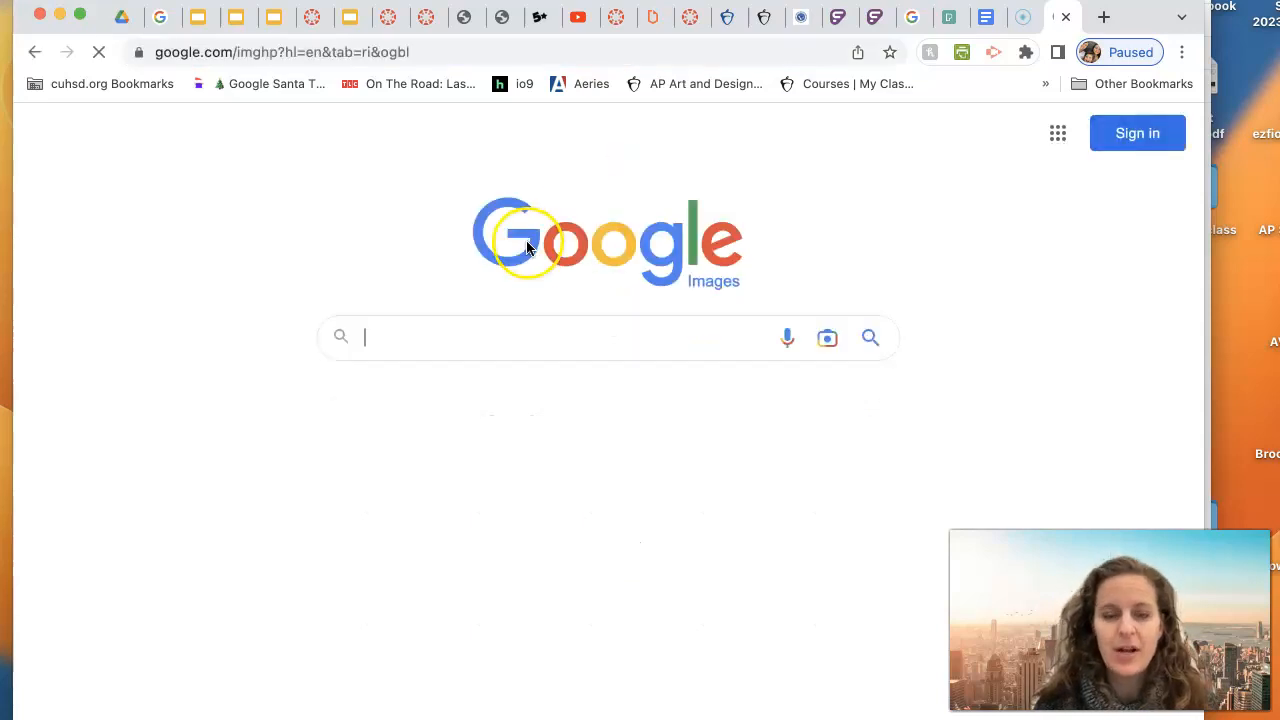
{"action": "left_click", "coordinate": [1001, 318]}
{"action": "left_click", "coordinate": [440, 335]}
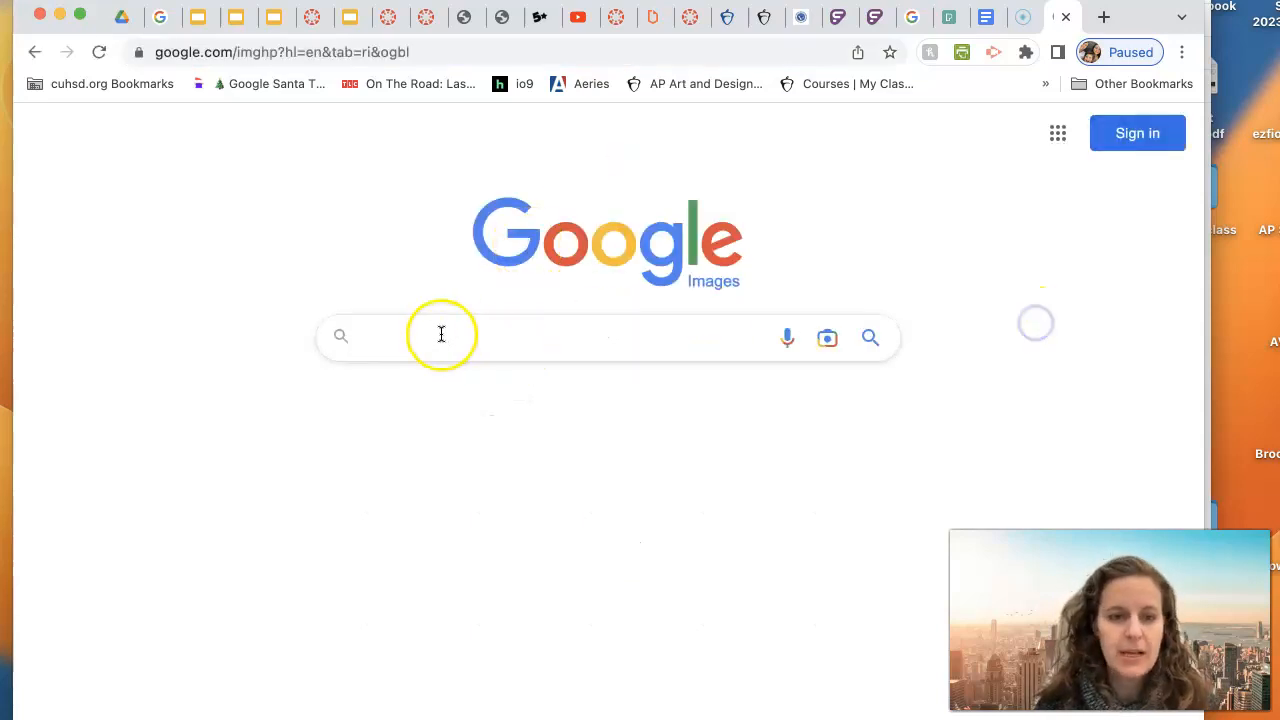
{"action": "type", "text": "andy warhol pop r"}
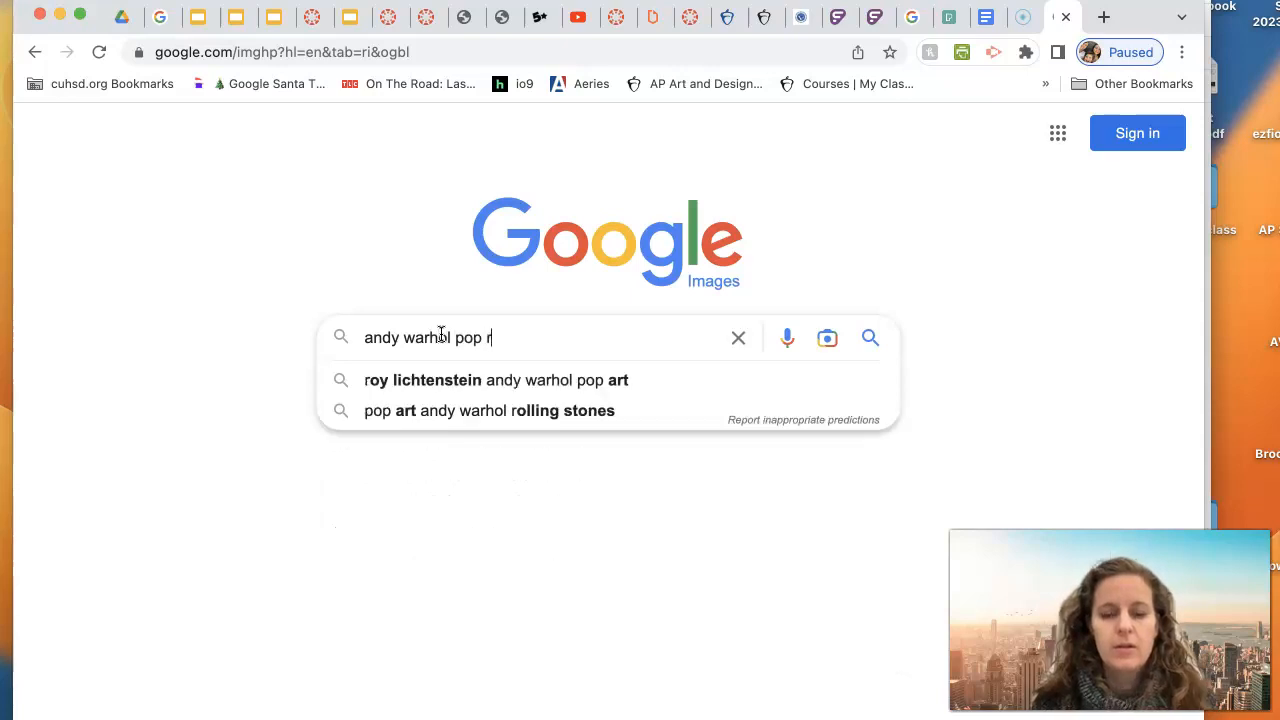
{"action": "key", "text": "BackSpace"}
{"action": "type", "text": "art "}
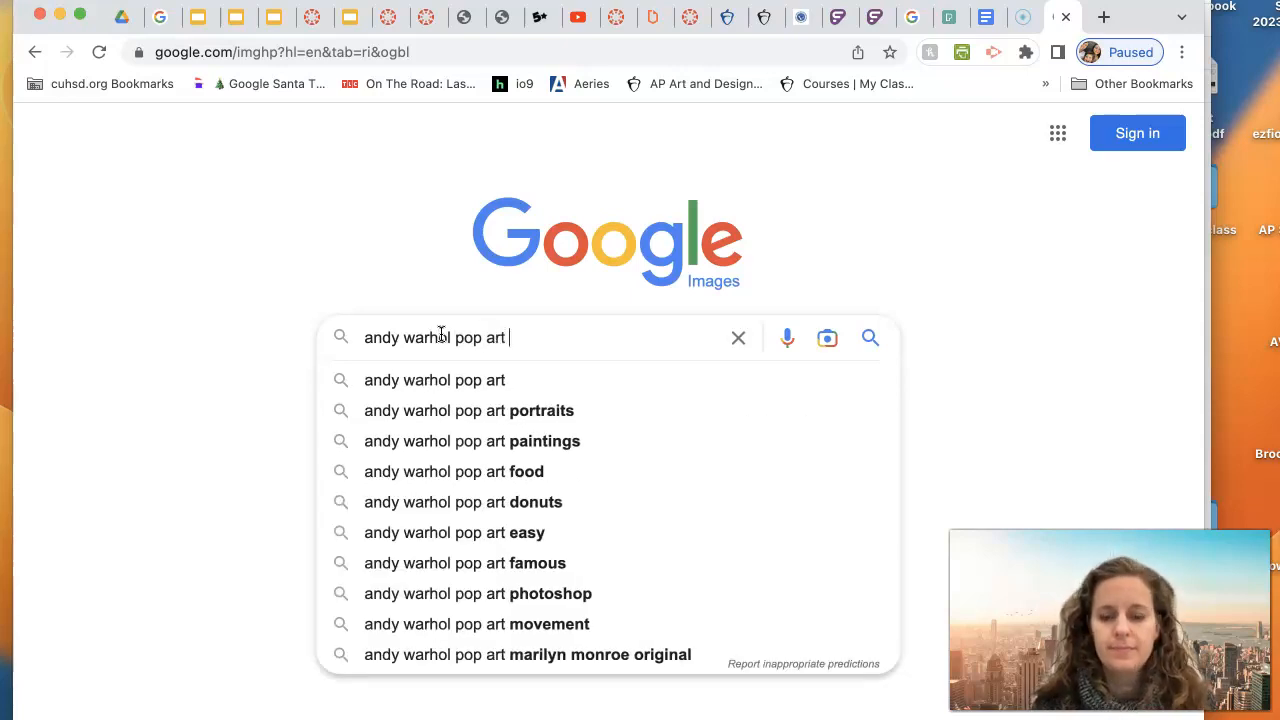
{"action": "type", "text": "paintings"}
{"action": "key", "text": "Return"}
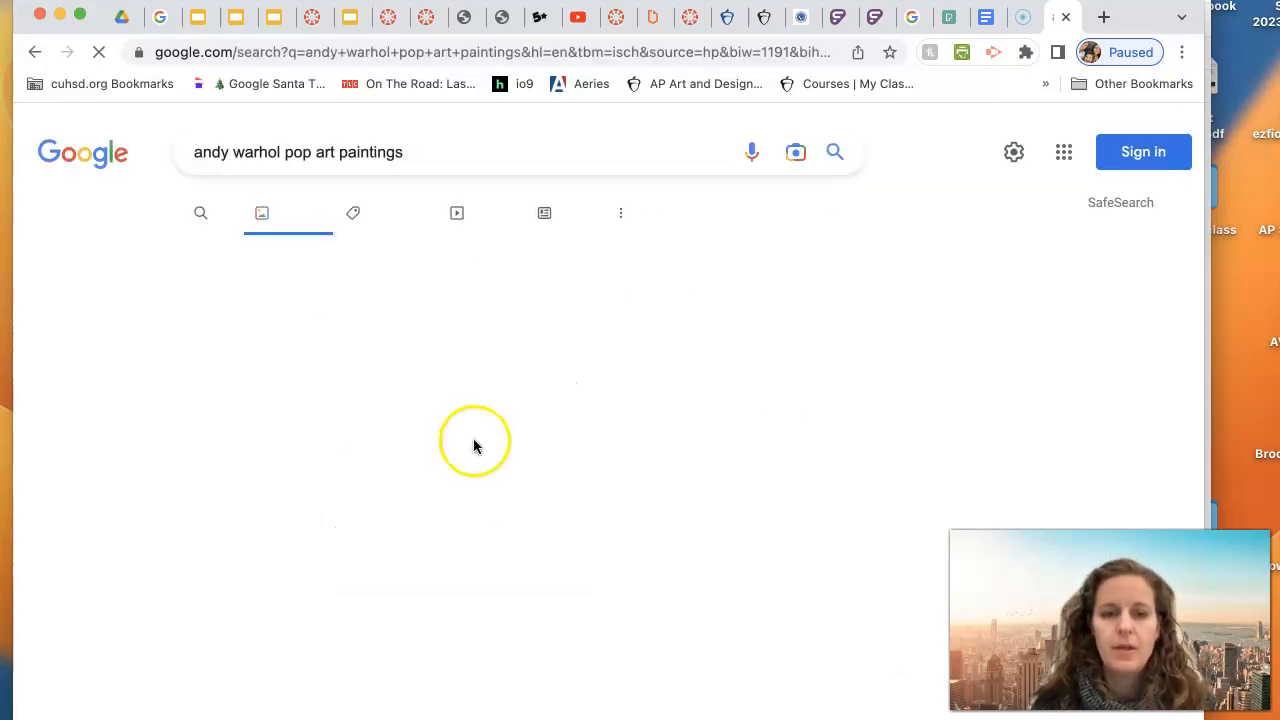
{"action": "left_click", "coordinate": [199, 443]}
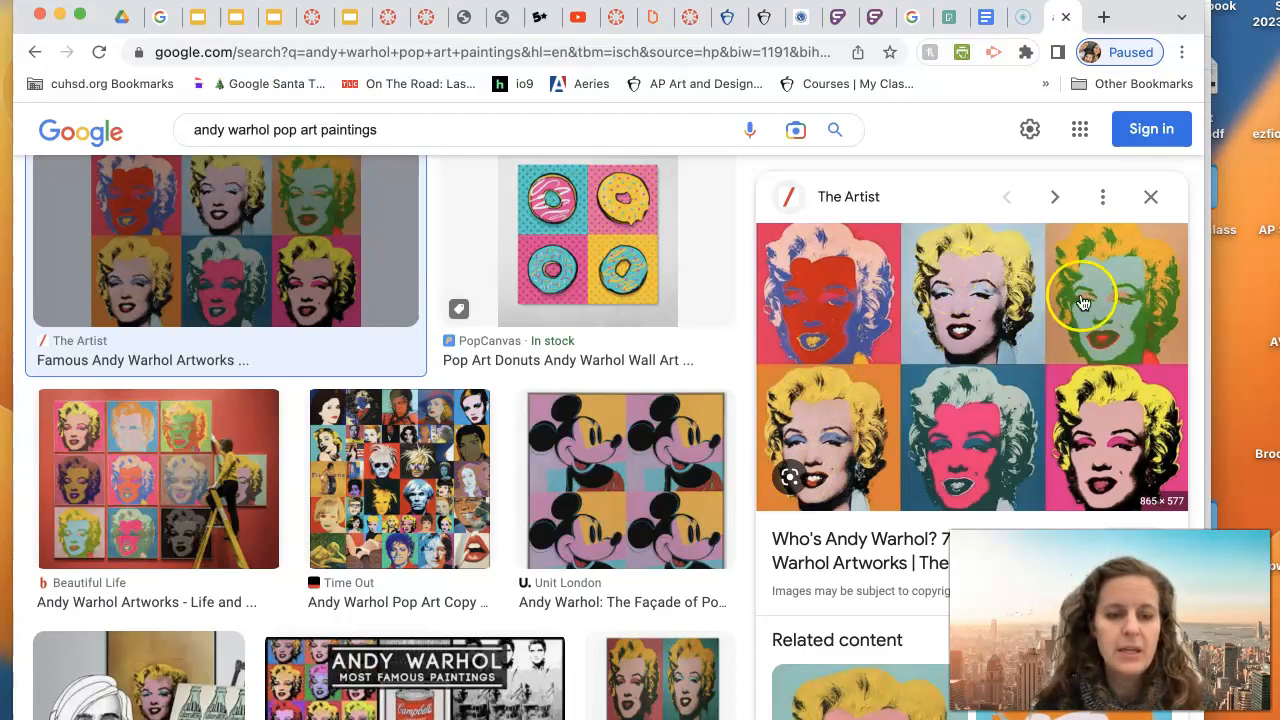
{"action": "left_click", "coordinate": [1151, 196]}
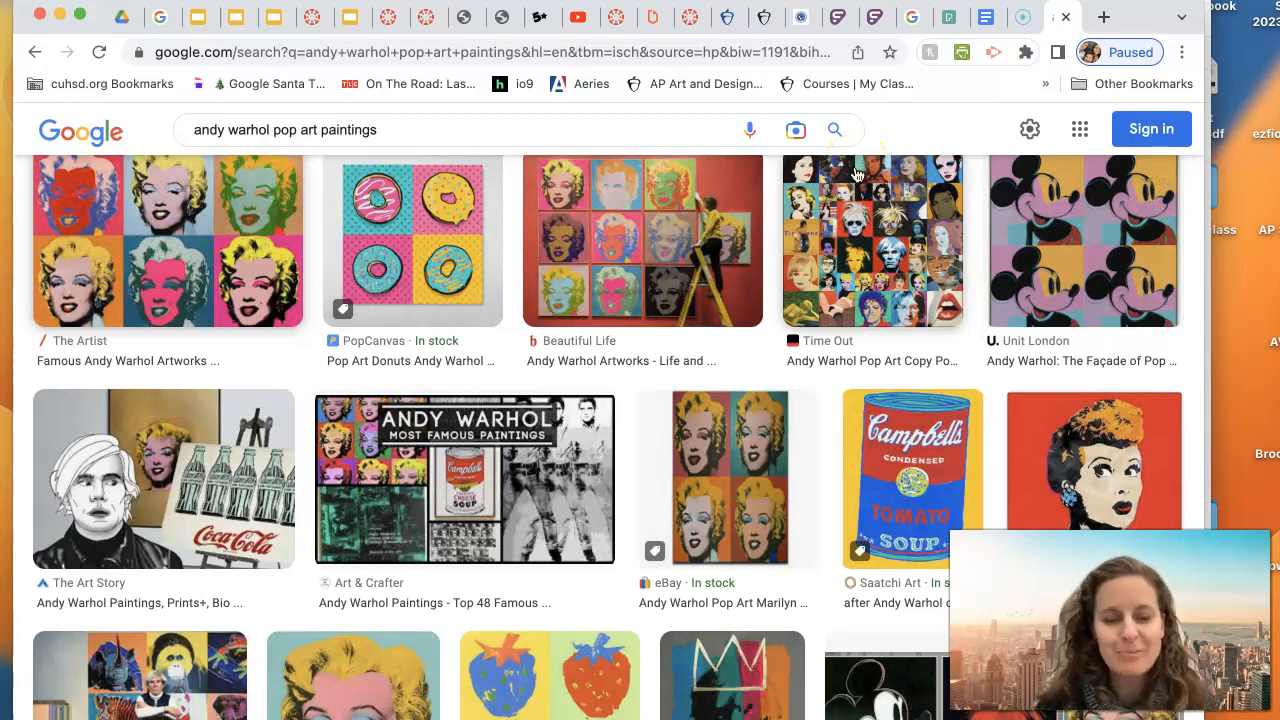
Replace the image search with "kitten" and look over the first rows of results
{"action": "double_click", "coordinate": [384, 131]}
{"action": "triple_click", "coordinate": [384, 131]}
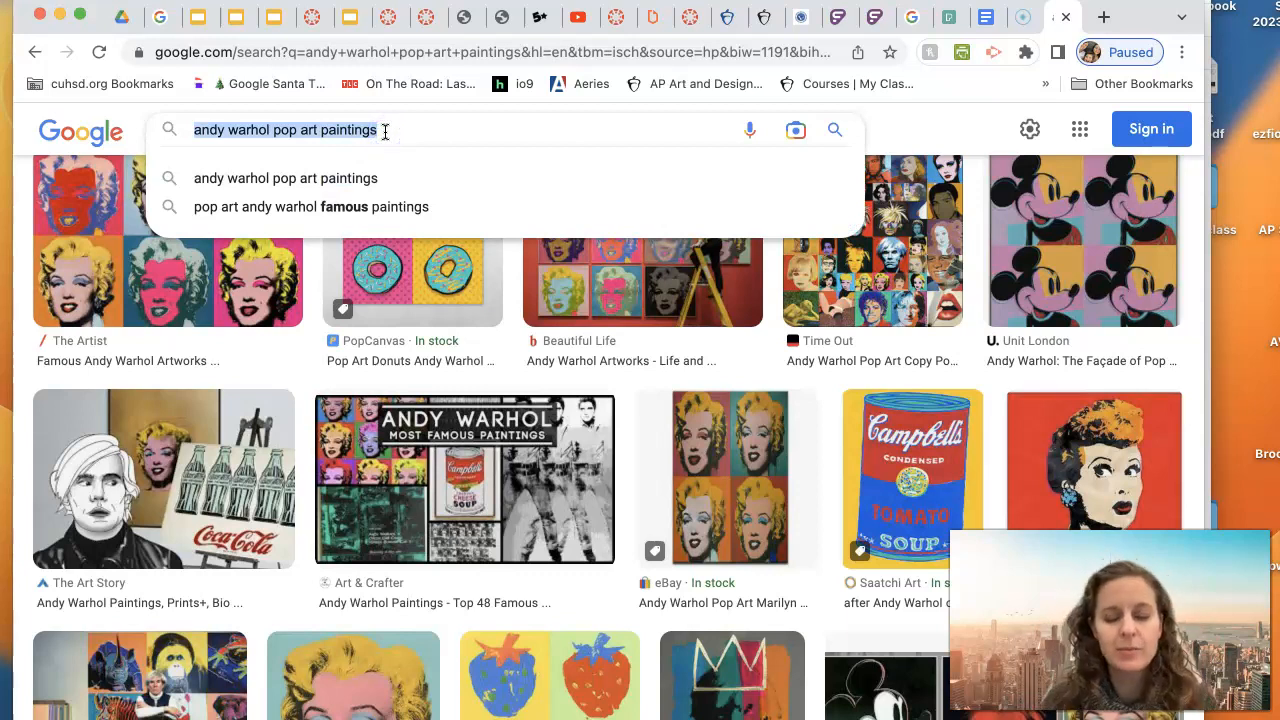
{"action": "type", "text": "kitten"}
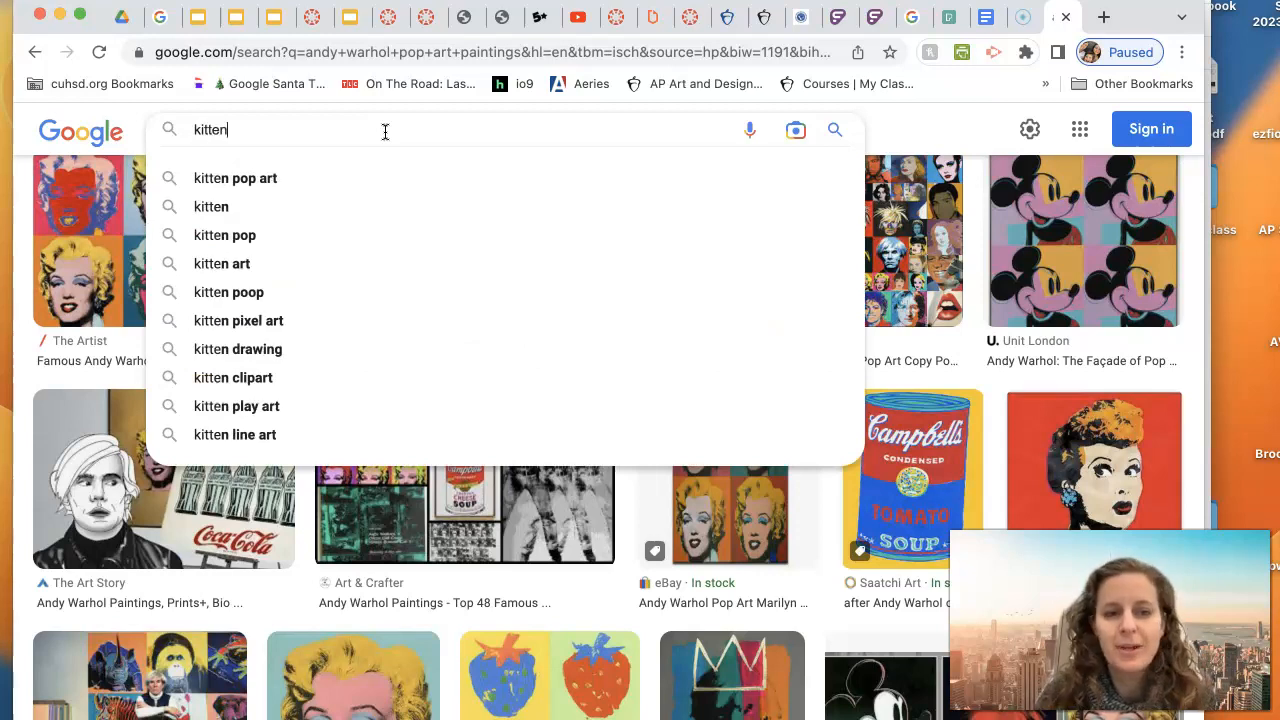
{"action": "key", "text": "Return"}
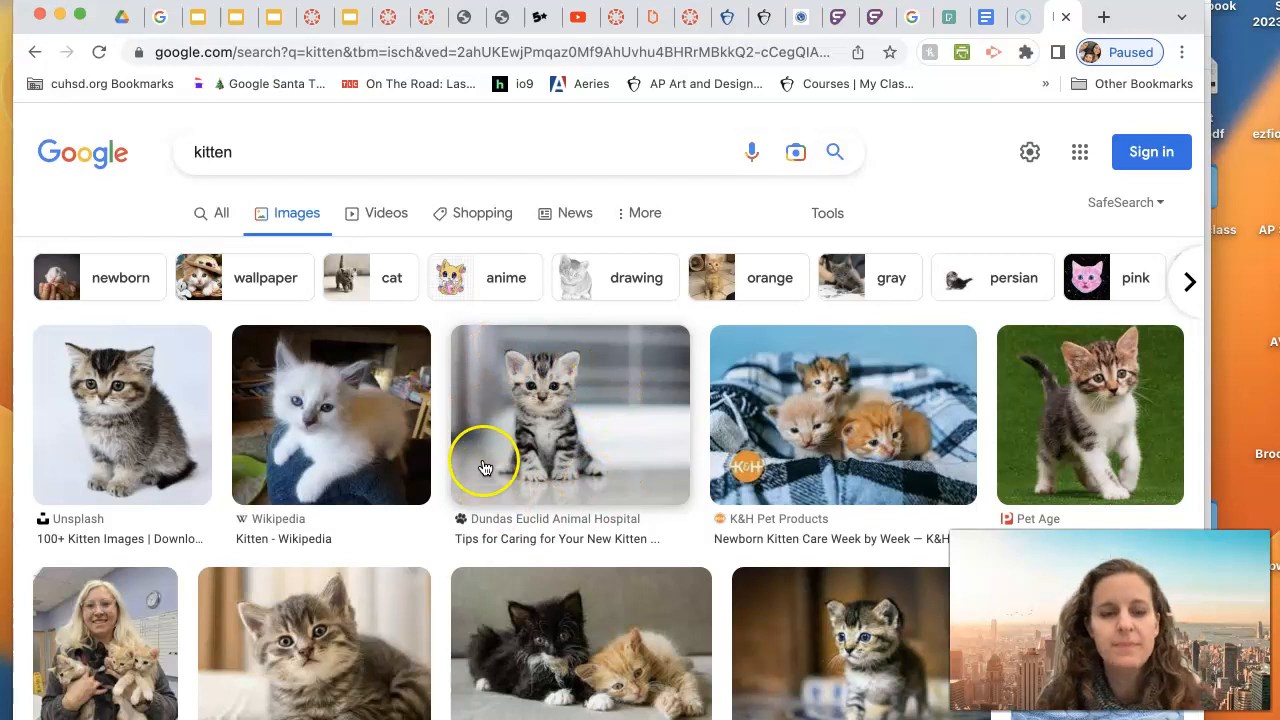
{"action": "scroll", "coordinate": [484, 465], "scroll_direction": "down", "scroll_amount": 3}
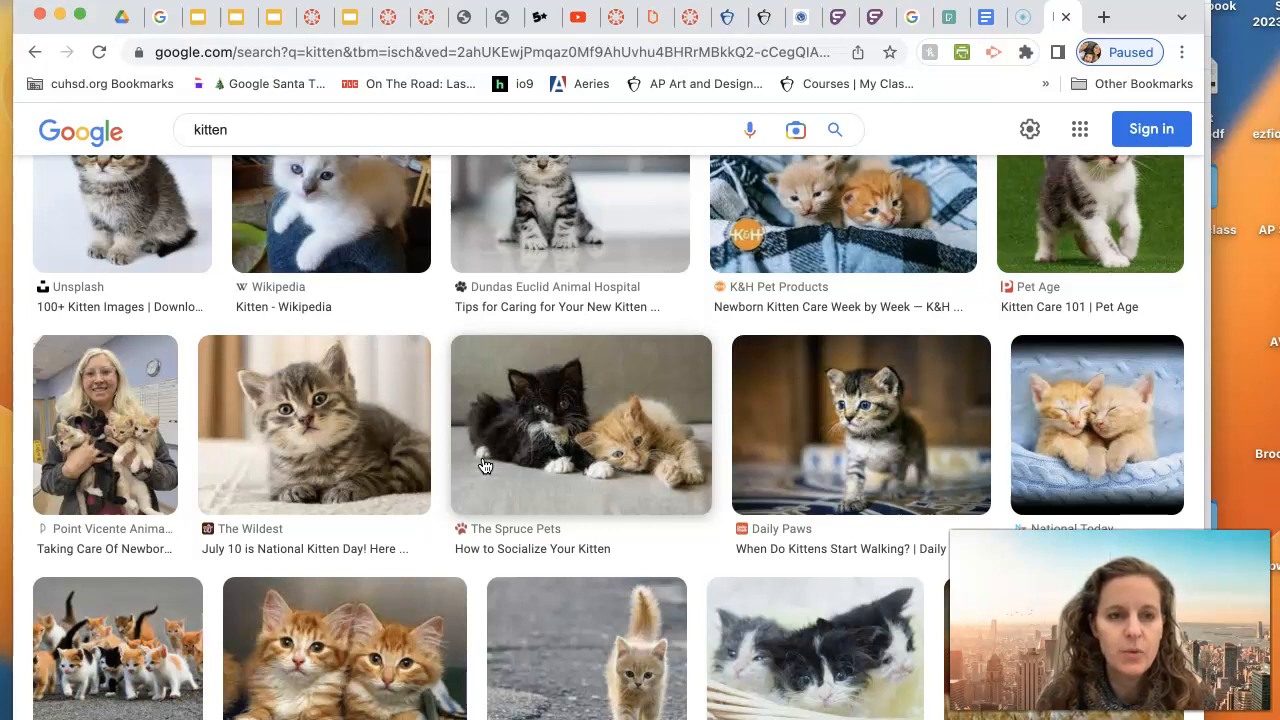
{"action": "scroll", "coordinate": [484, 465], "scroll_direction": "up", "scroll_amount": 3}
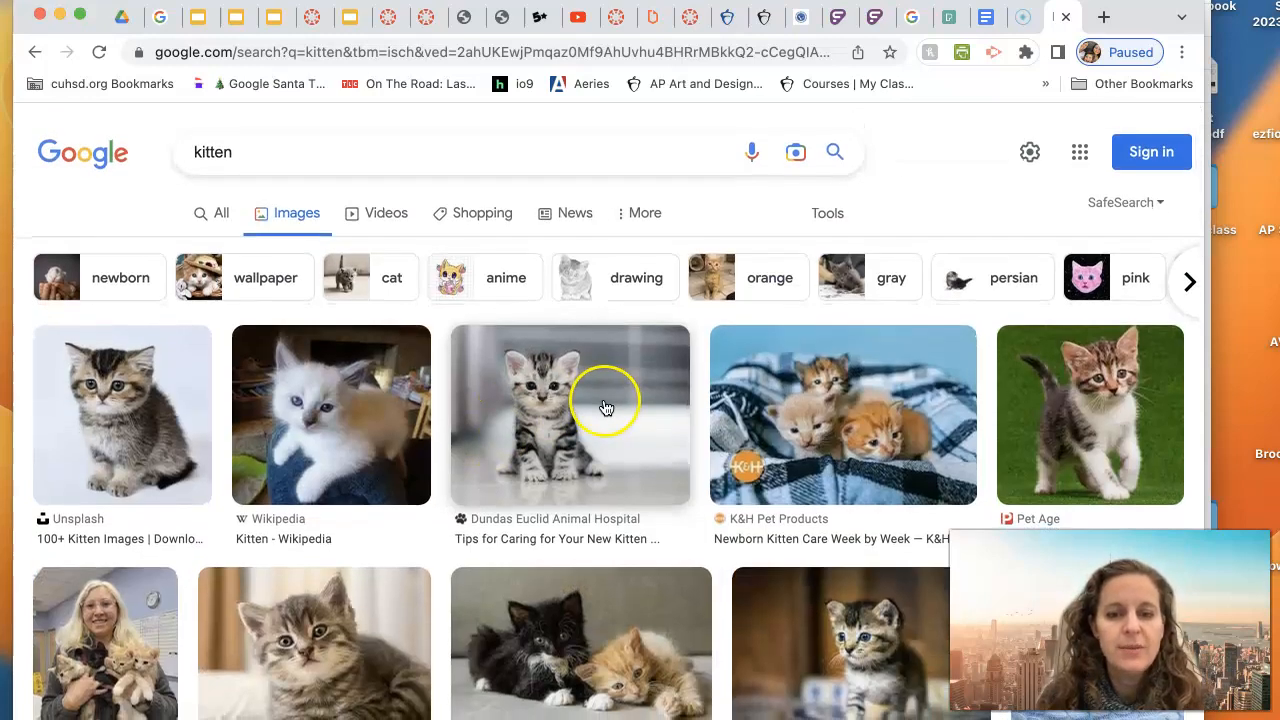
Preview the Dundas Euclid Animal Hospital kitten image to check its pixel dimensions, and close the preview
{"action": "left_click", "coordinate": [603, 380]}
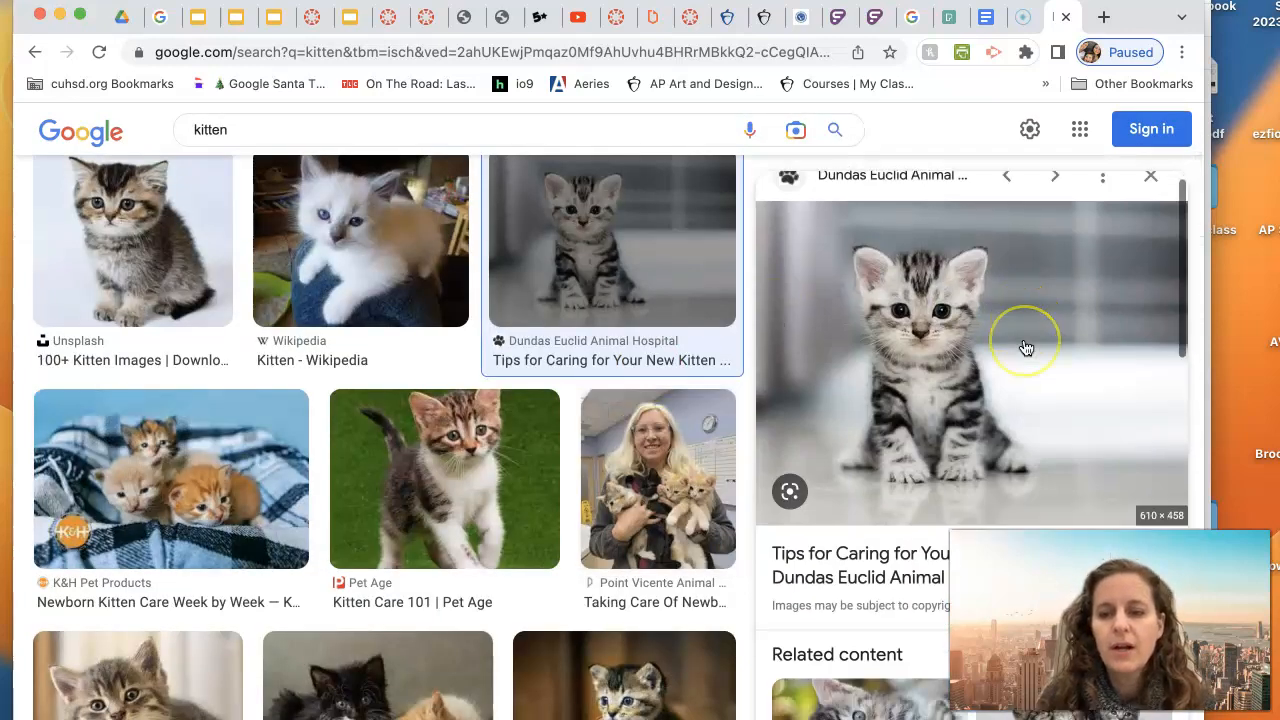
{"action": "scroll", "coordinate": [1026, 347], "scroll_direction": "down", "scroll_amount": 1}
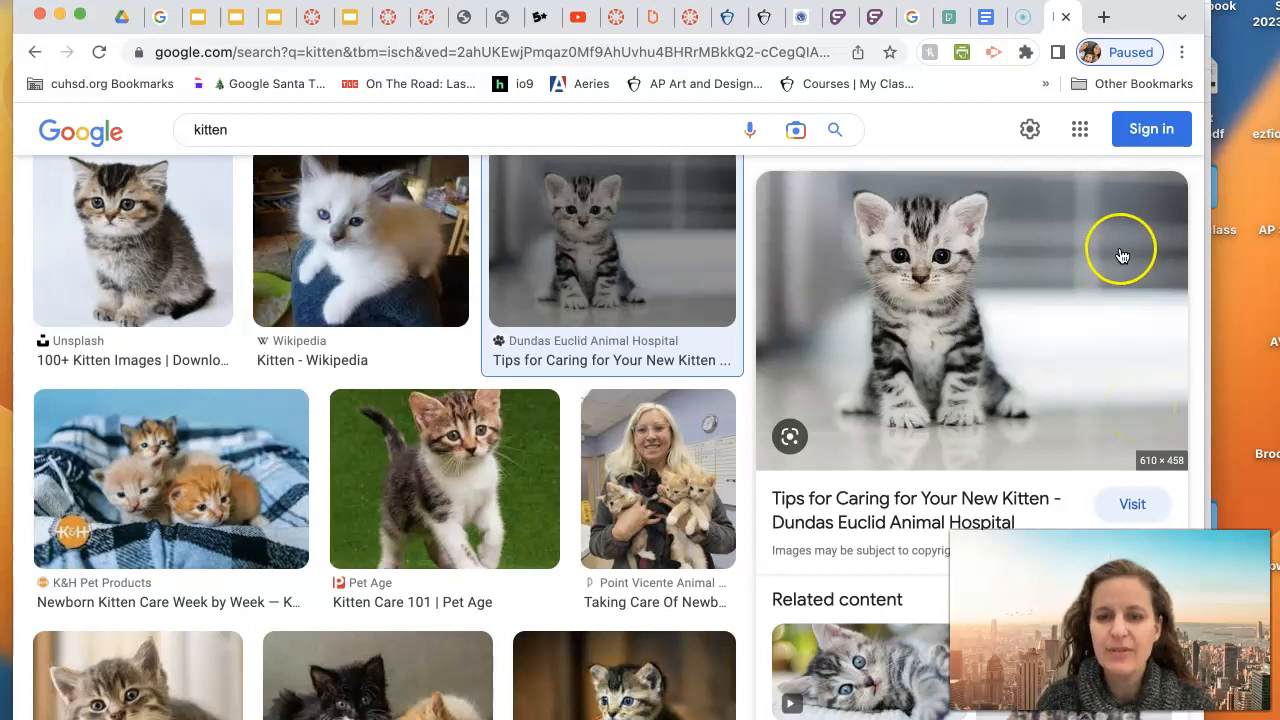
{"action": "scroll", "coordinate": [1121, 258], "scroll_direction": "up", "scroll_amount": 1}
{"action": "left_click", "coordinate": [1152, 197]}
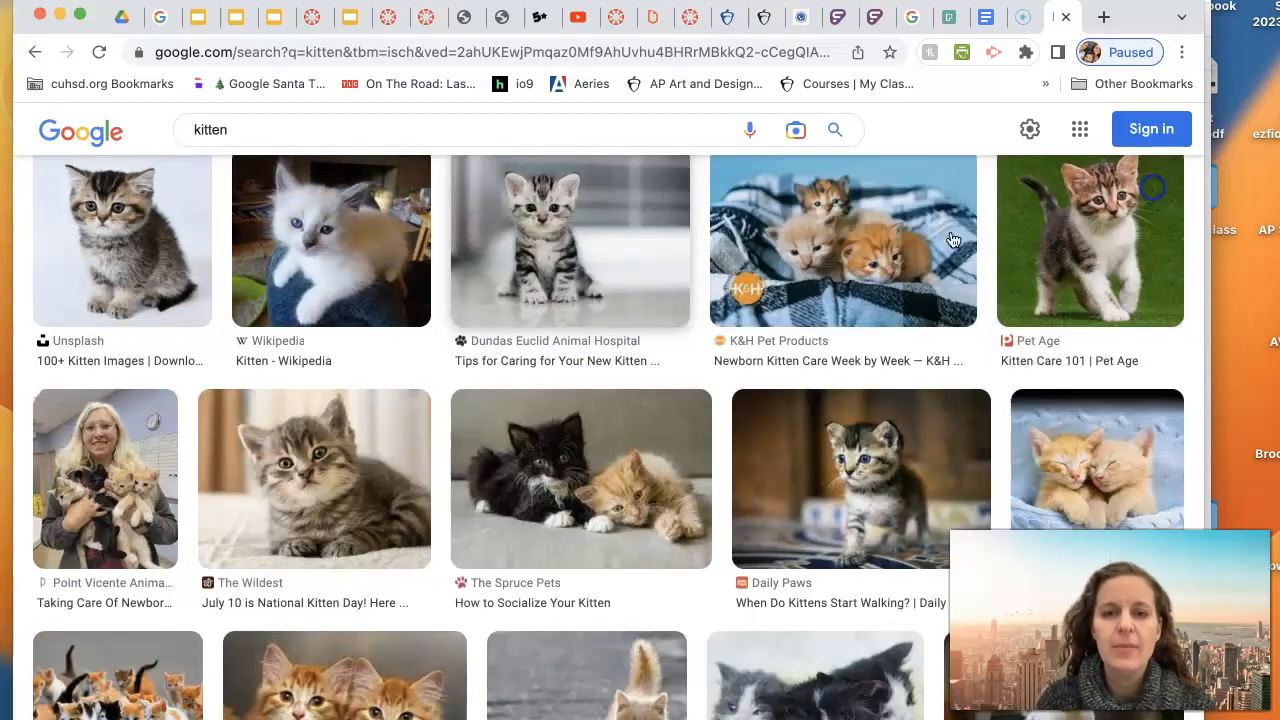
{"action": "scroll", "coordinate": [771, 328], "scroll_direction": "up", "scroll_amount": 3}
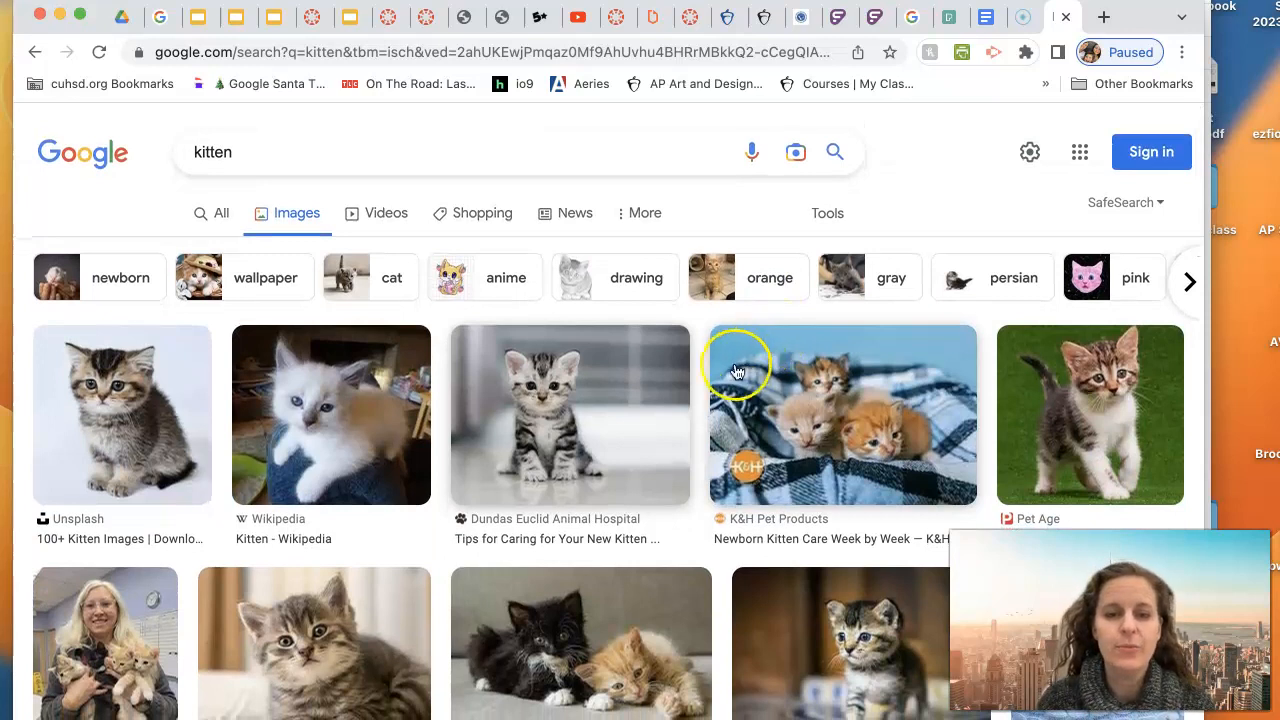
Filter the kitten image results by size to Medium
{"action": "left_click", "coordinate": [824, 213]}
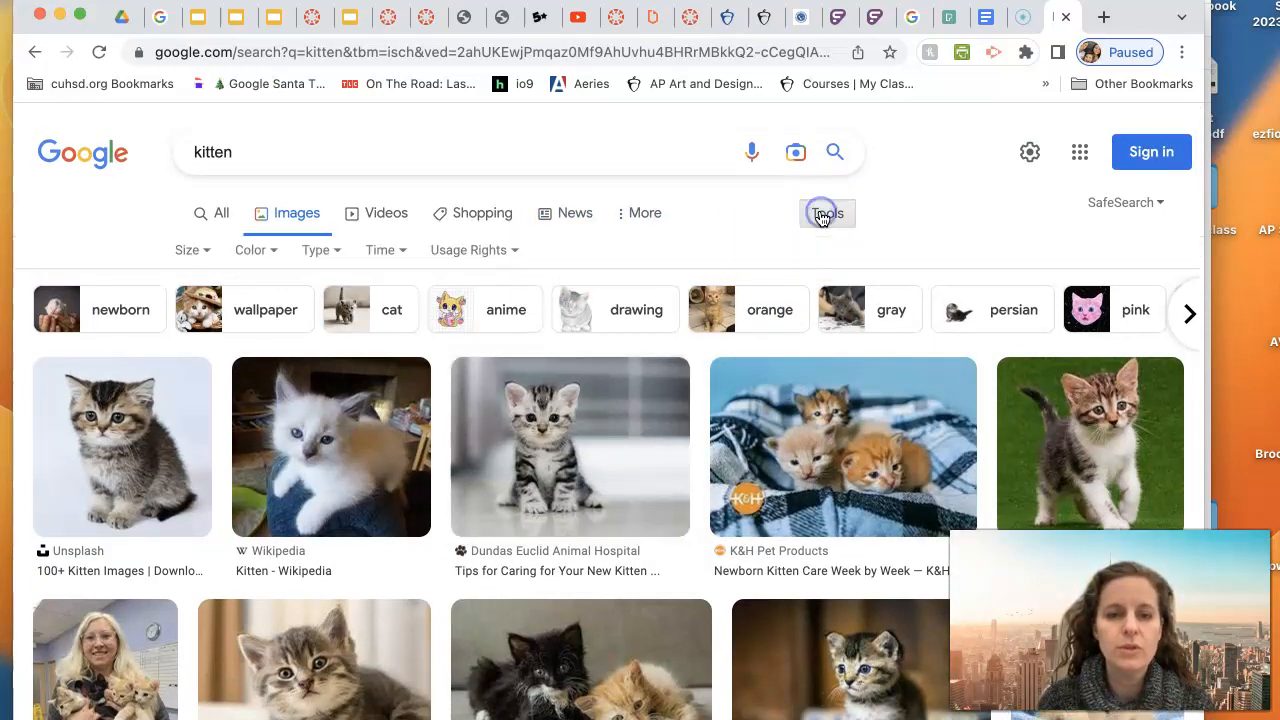
{"action": "left_click", "coordinate": [203, 251]}
{"action": "left_click", "coordinate": [211, 352]}
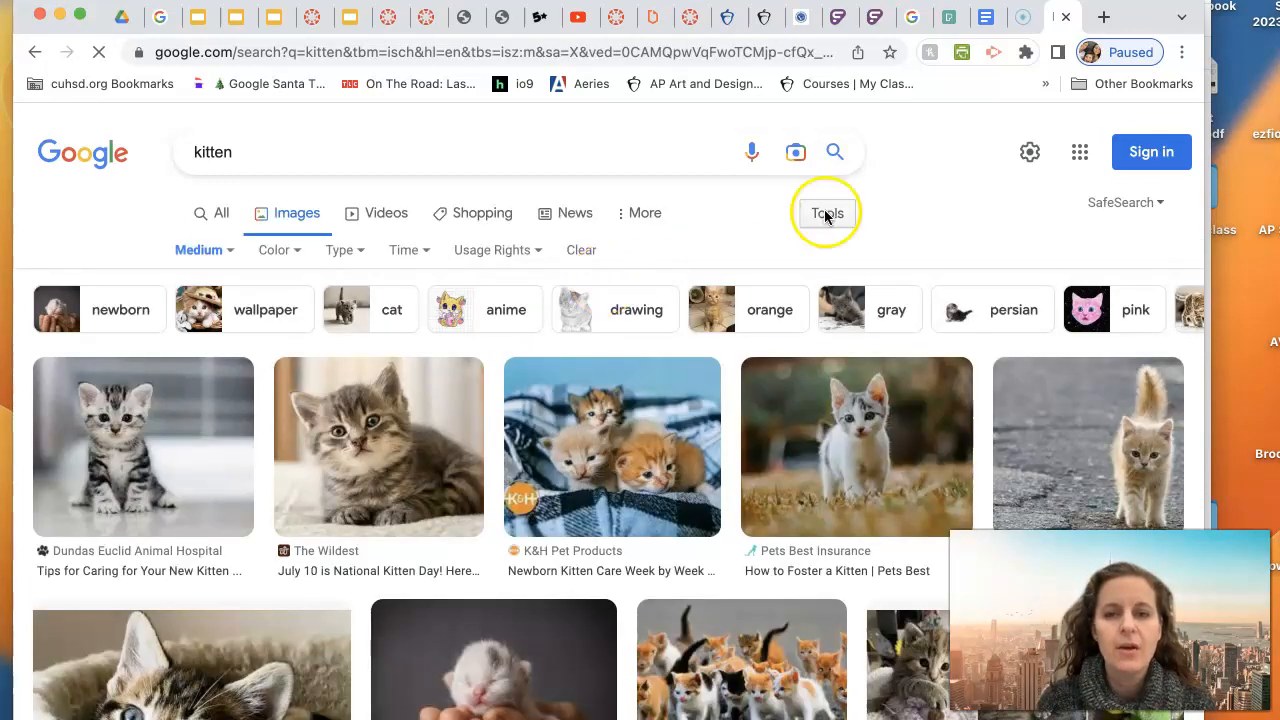
{"action": "left_click", "coordinate": [820, 214]}
{"action": "left_click", "coordinate": [827, 215]}
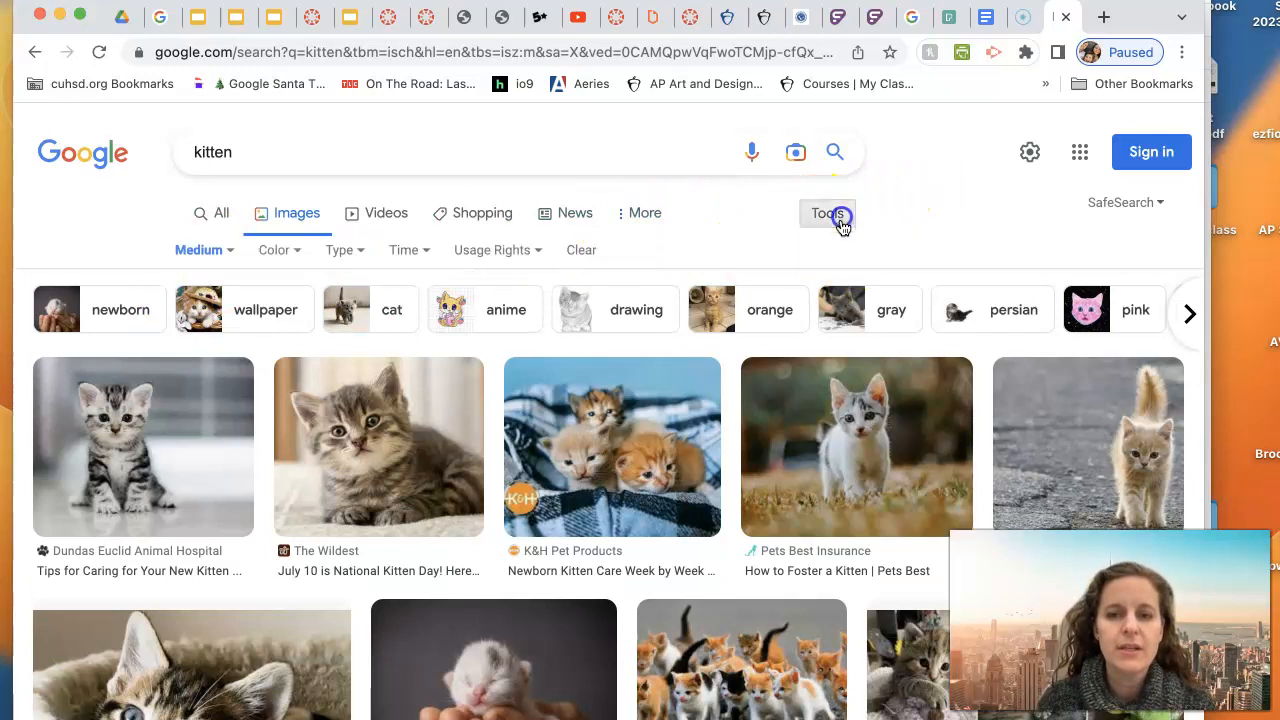
Switch the size filter to Large and check the pixel dimensions of the Wikipedia kitten image, closing its preview
{"action": "left_click", "coordinate": [205, 250]}
{"action": "left_click", "coordinate": [215, 318]}
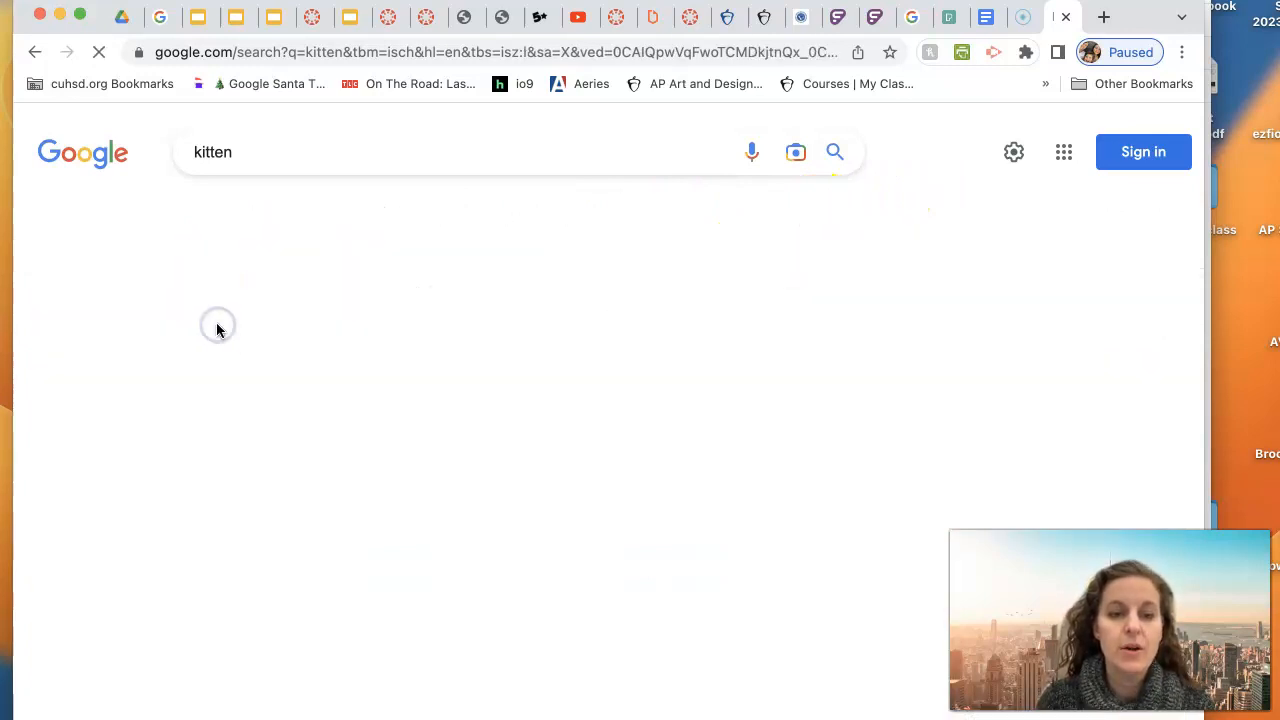
{"action": "left_click", "coordinate": [165, 430]}
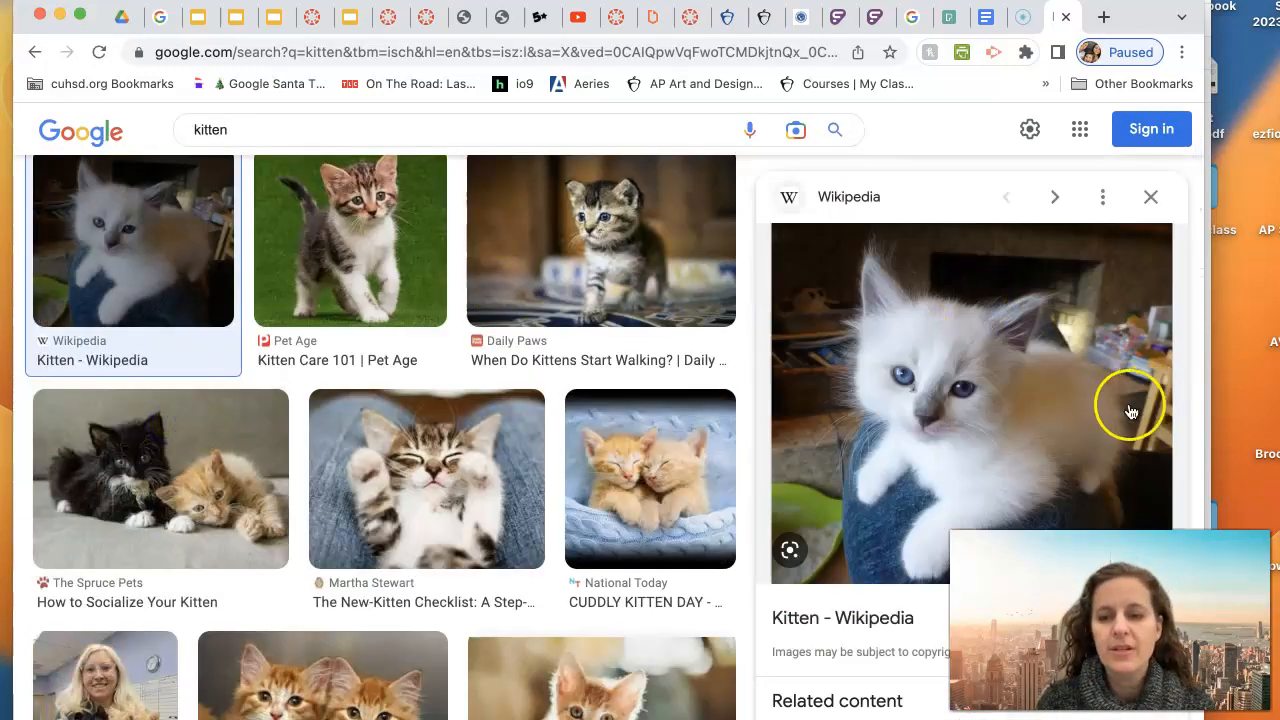
{"action": "scroll", "coordinate": [1128, 408], "scroll_direction": "down", "scroll_amount": 1}
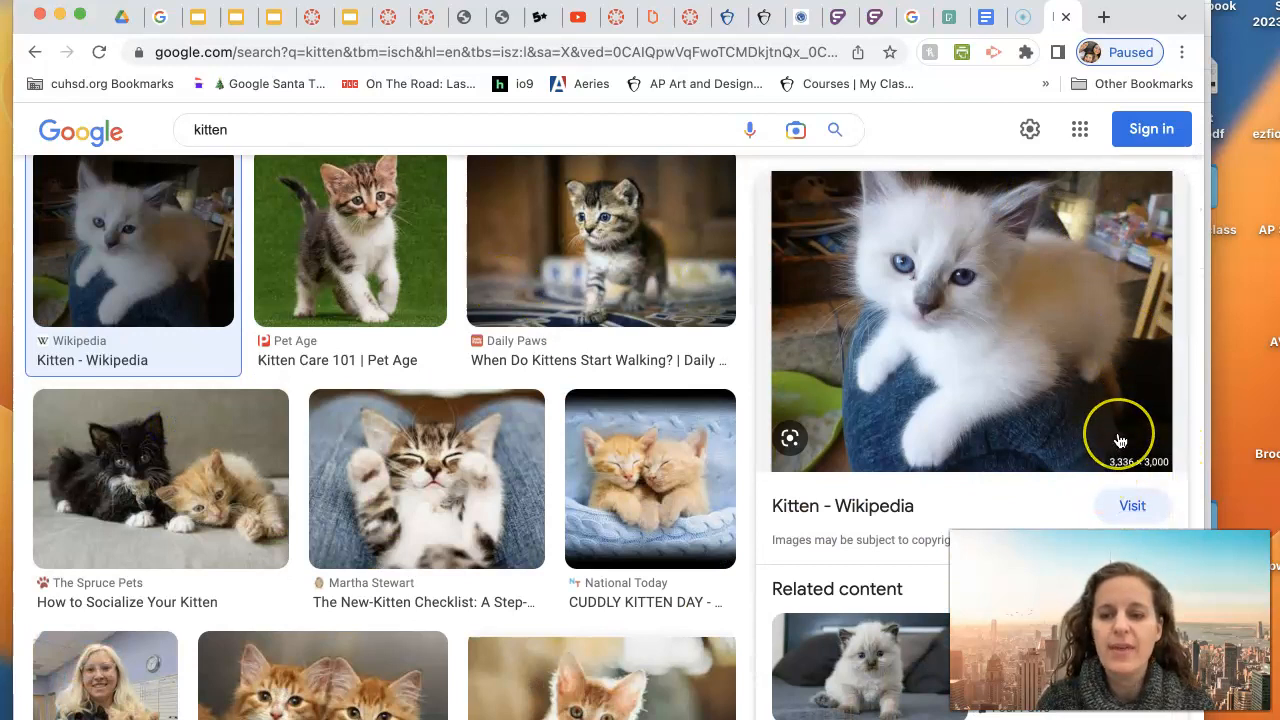
{"action": "scroll", "coordinate": [1120, 441], "scroll_direction": "up", "scroll_amount": 1}
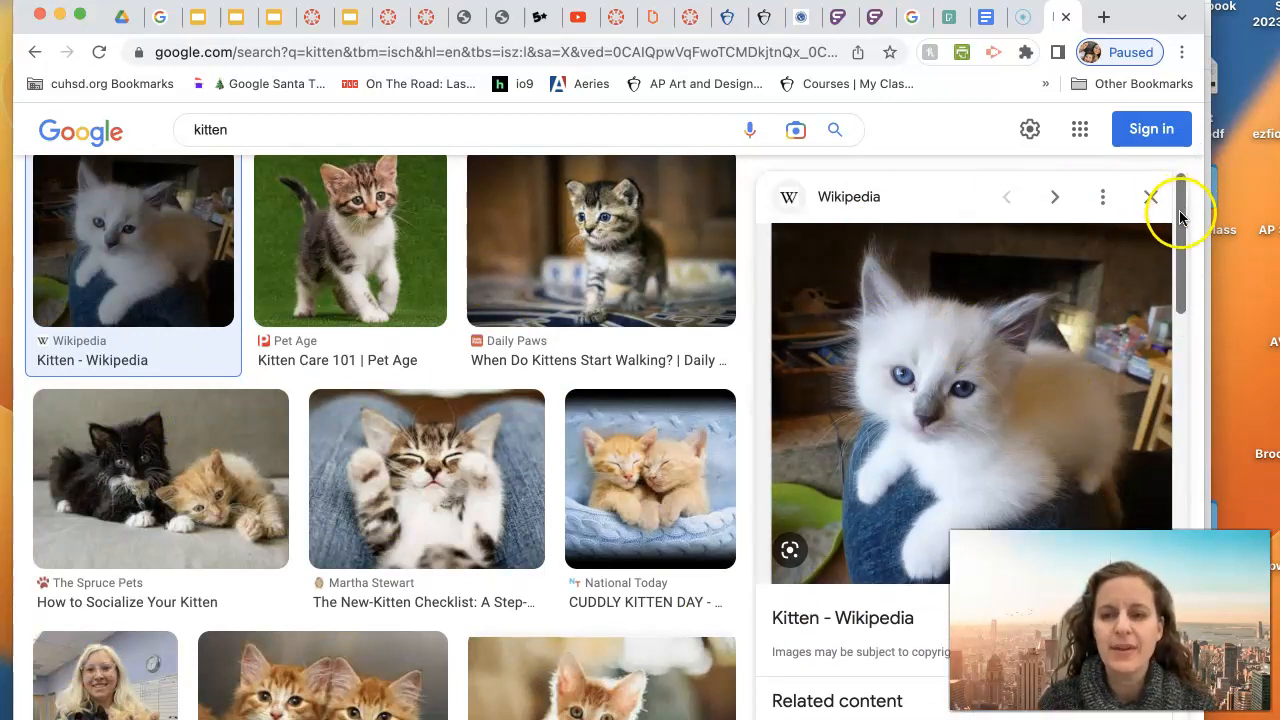
{"action": "left_click", "coordinate": [1151, 196]}
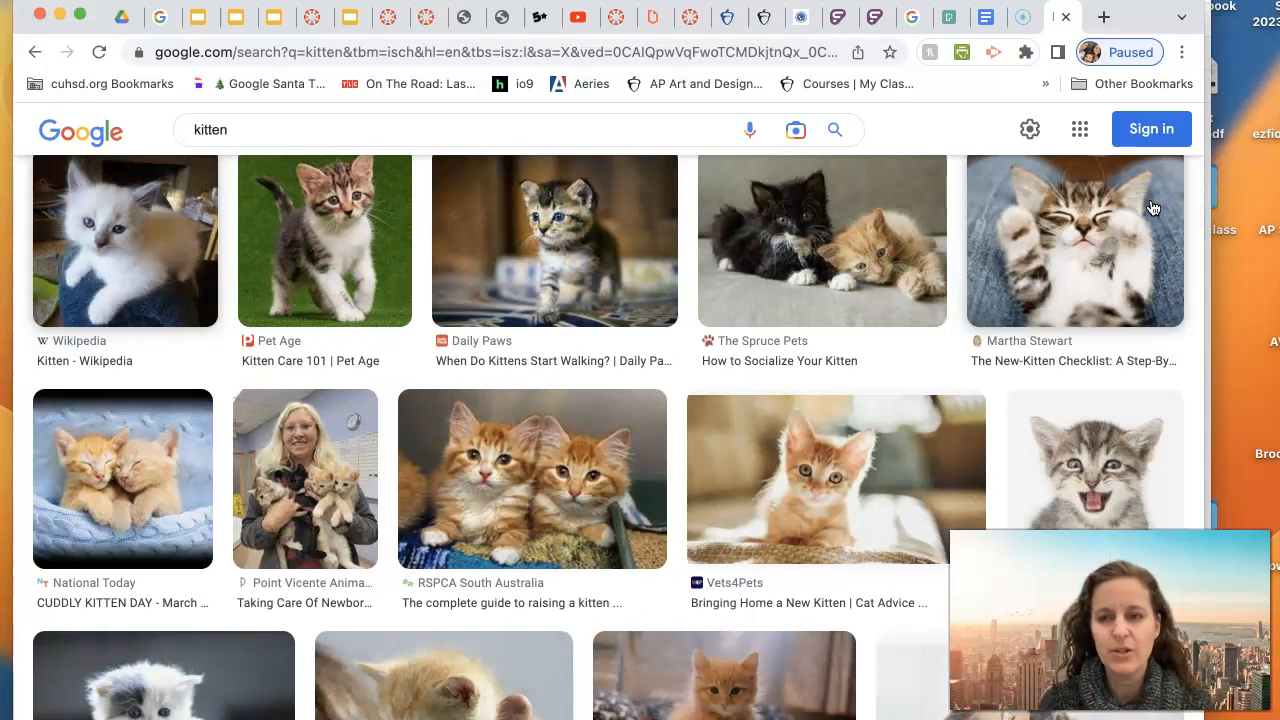
{"action": "scroll", "coordinate": [1136, 220], "scroll_direction": "up", "scroll_amount": 2}
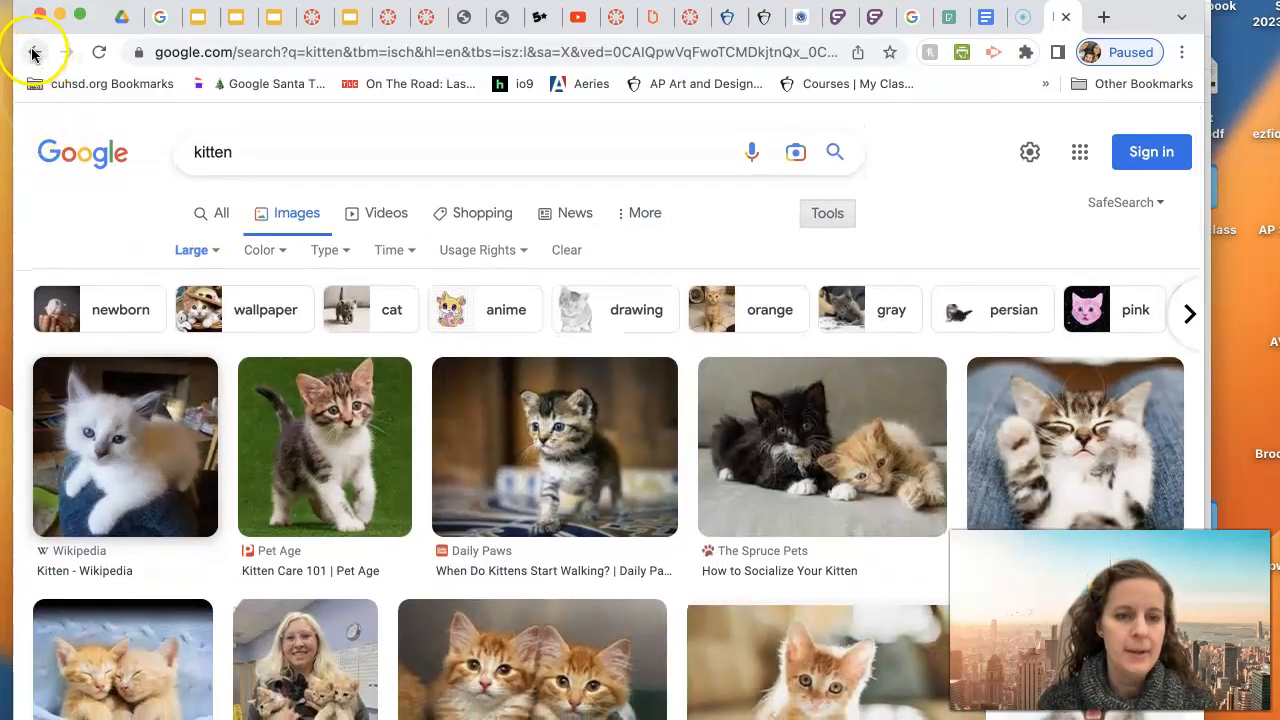
Go back to the kitten results filtered to Medium size and dismiss the open list of sizes
{"action": "left_click", "coordinate": [33, 52]}
{"action": "left_click", "coordinate": [33, 52]}
{"action": "left_click", "coordinate": [33, 52]}
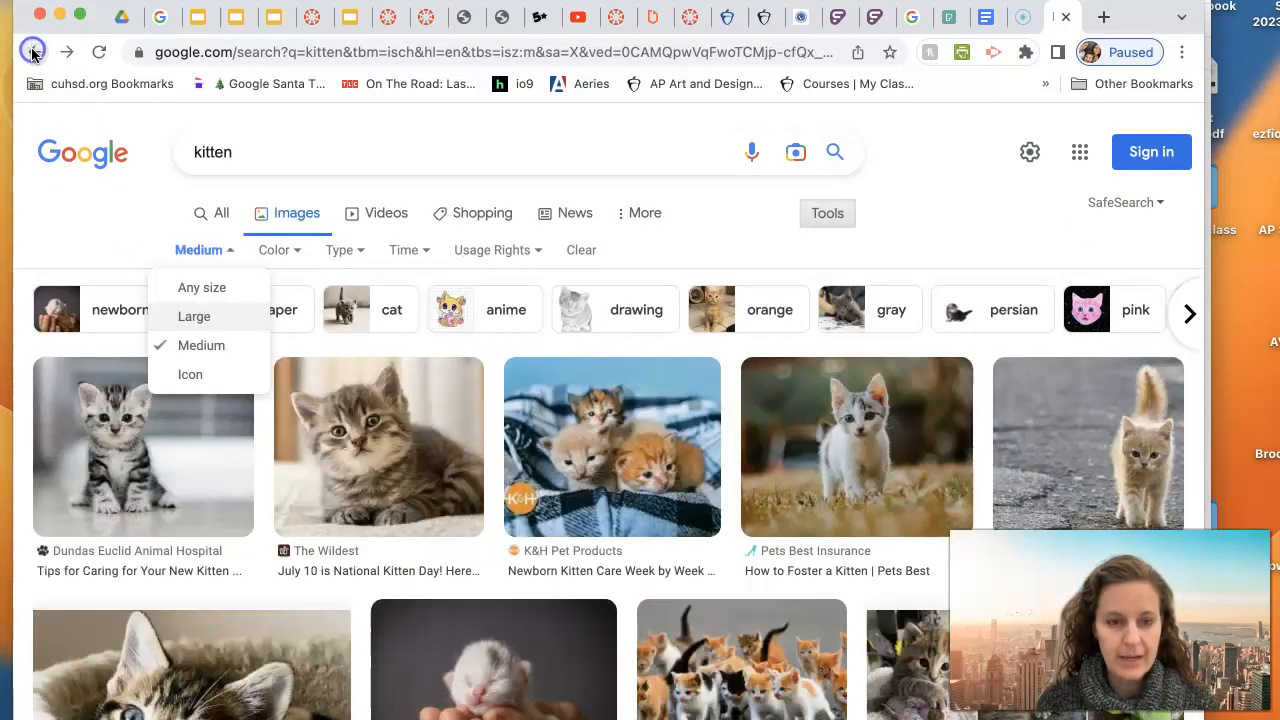
{"action": "left_click", "coordinate": [125, 466]}
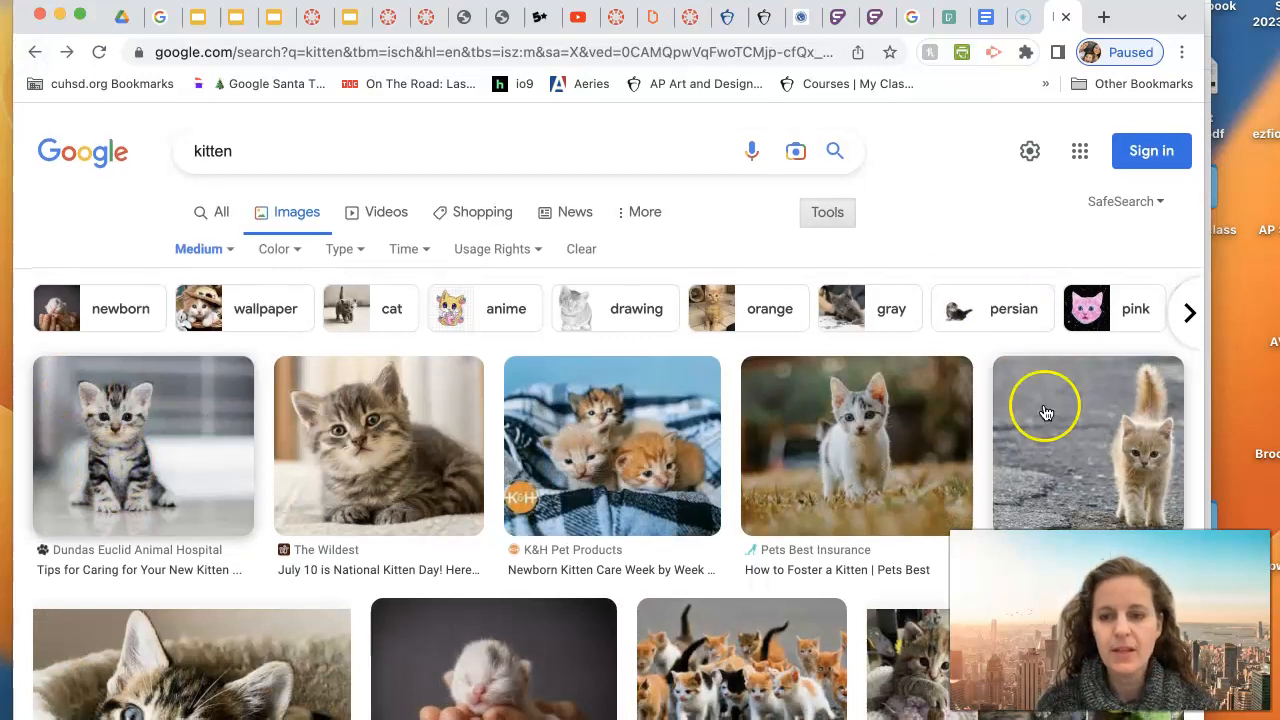
Preview the Dundas Euclid Animal Hospital kitten among the Medium results, inspect the image, and close the preview
{"action": "scroll", "coordinate": [752, 437], "scroll_direction": "down", "scroll_amount": 3}
{"action": "scroll", "coordinate": [234, 434], "scroll_direction": "up", "scroll_amount": 3}
{"action": "left_click", "coordinate": [177, 391]}
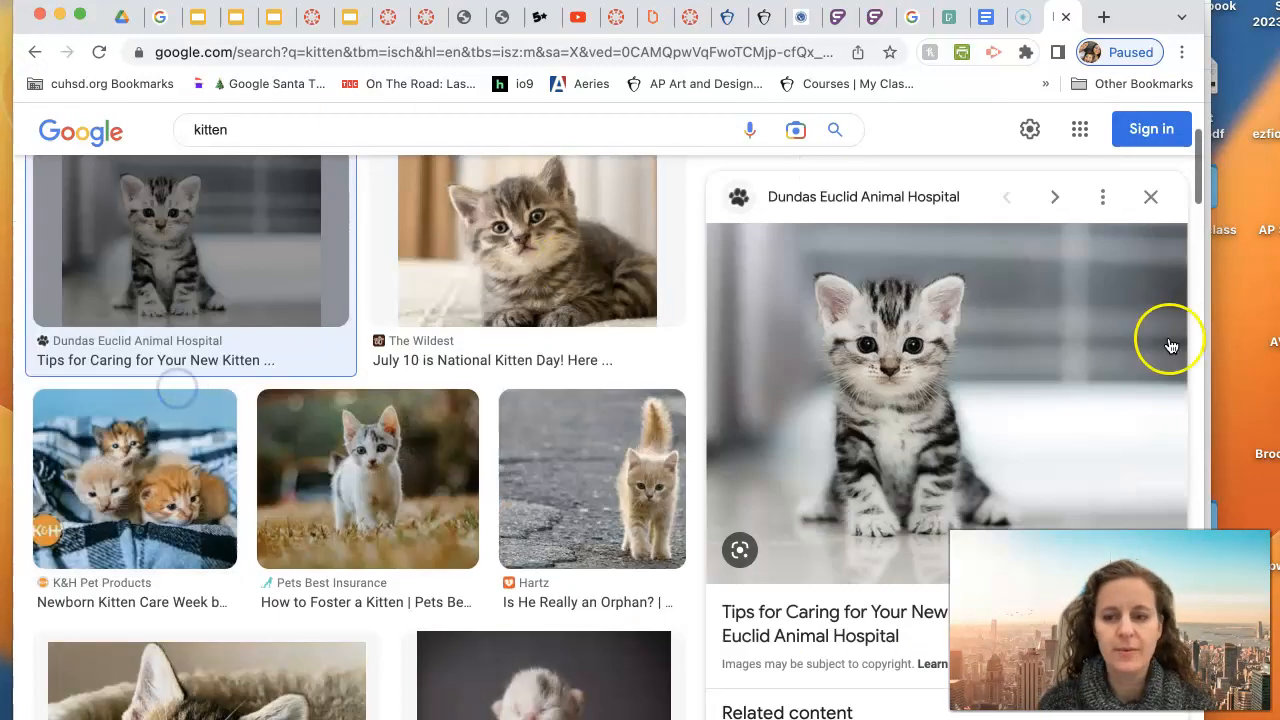
{"action": "scroll", "coordinate": [1171, 345], "scroll_direction": "down", "scroll_amount": 1}
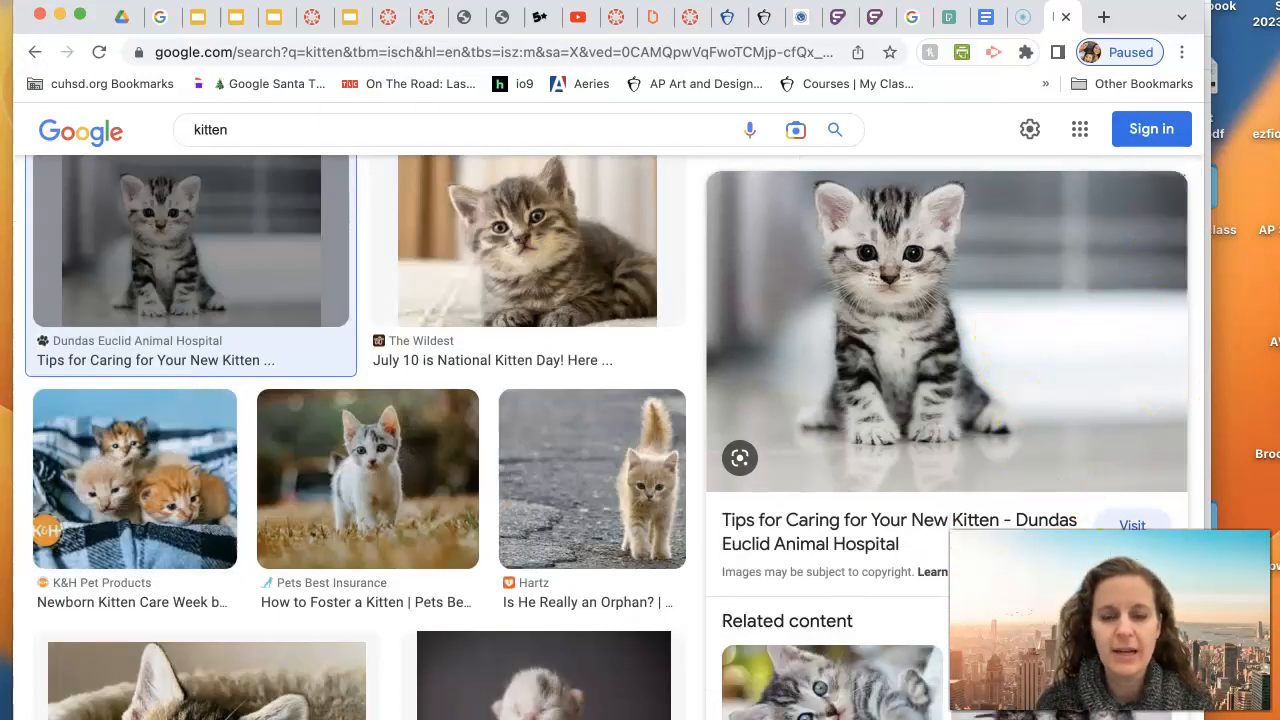
{"action": "scroll", "coordinate": [986, 271], "scroll_direction": "up", "scroll_amount": 1}
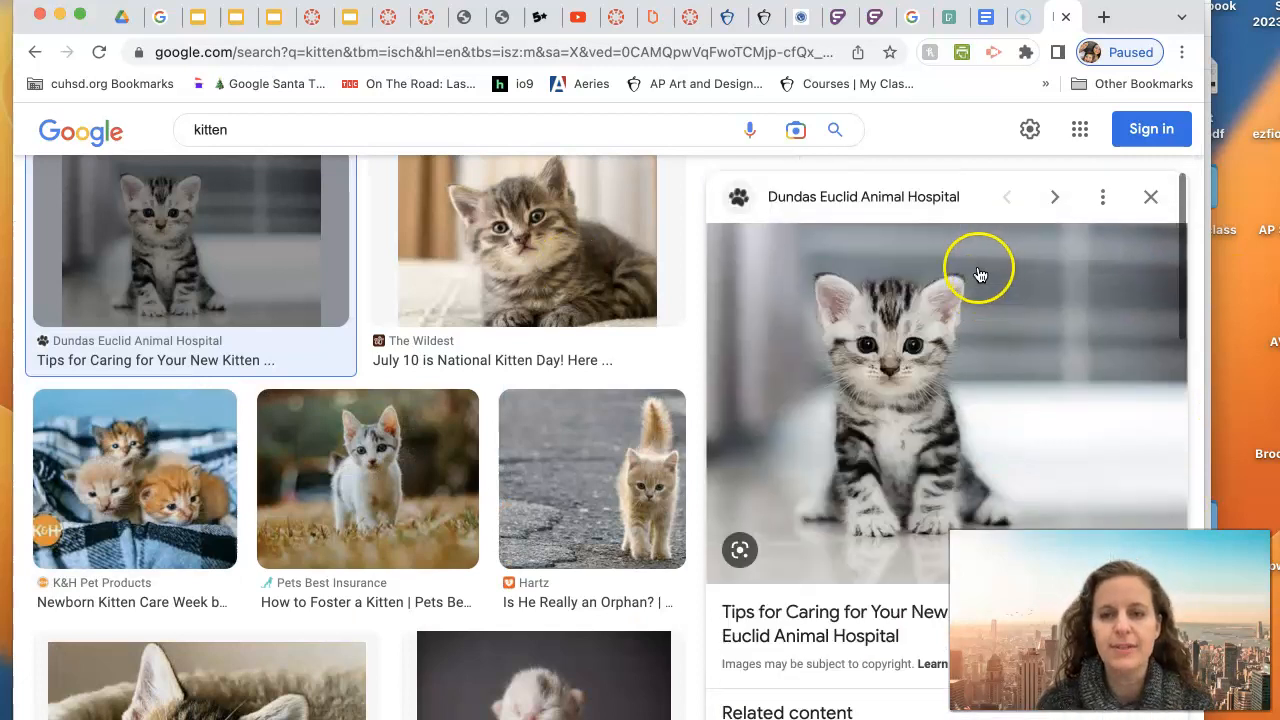
{"action": "left_click", "coordinate": [1153, 204]}
Browse through the Medium-size kitten results to compare candidate photos
{"action": "scroll", "coordinate": [830, 440], "scroll_direction": "down", "scroll_amount": 3}
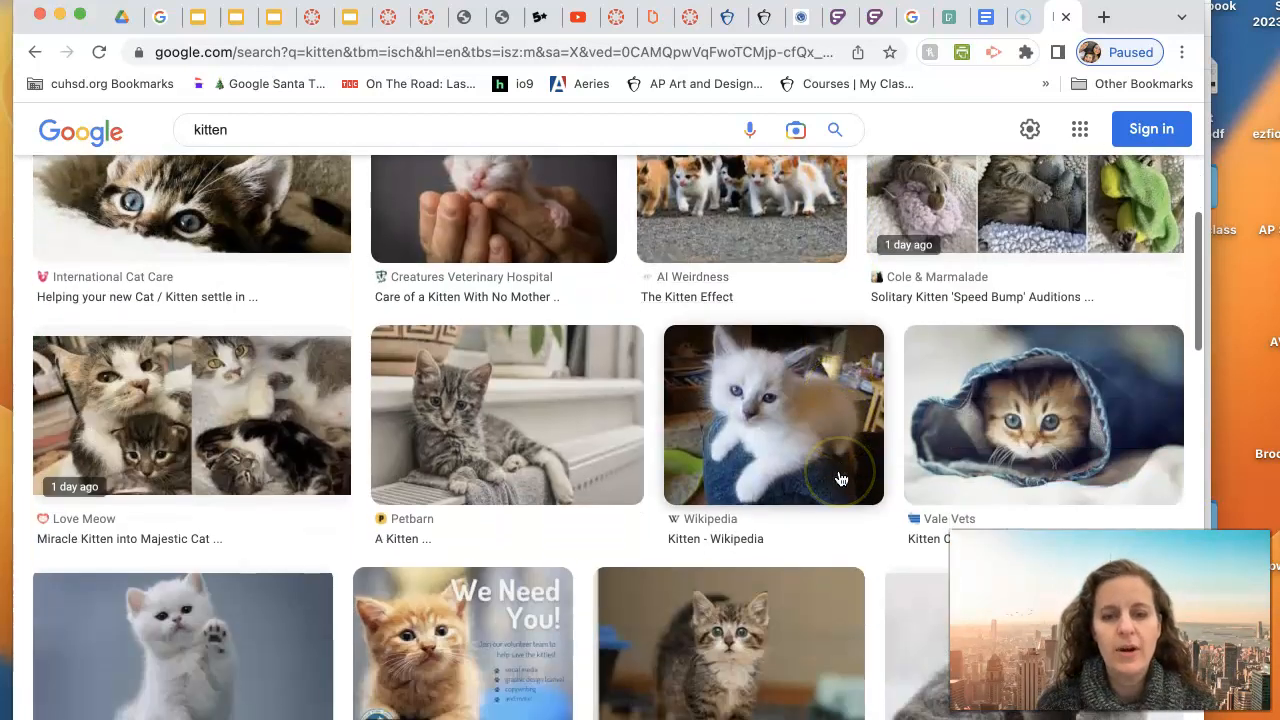
{"action": "scroll", "coordinate": [841, 479], "scroll_direction": "down", "scroll_amount": 3}
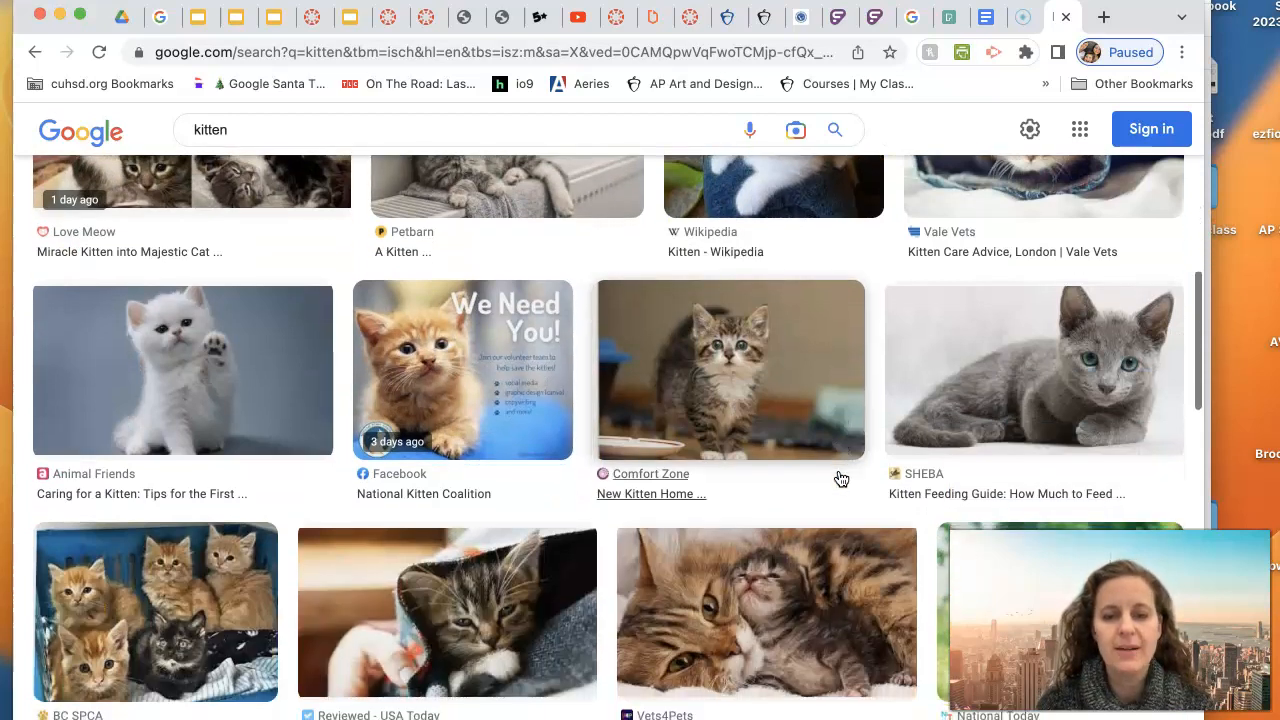
{"action": "left_click", "coordinate": [831, 375]}
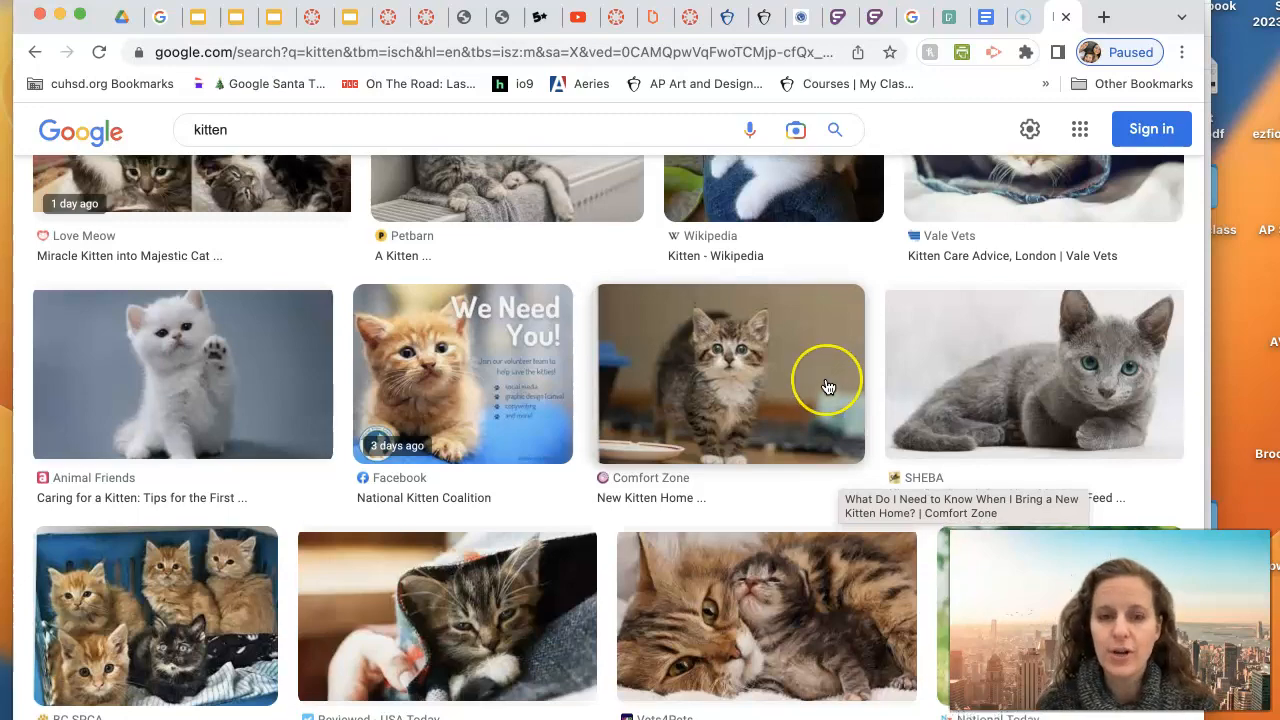
{"action": "scroll", "coordinate": [829, 376], "scroll_direction": "up", "scroll_amount": 10}
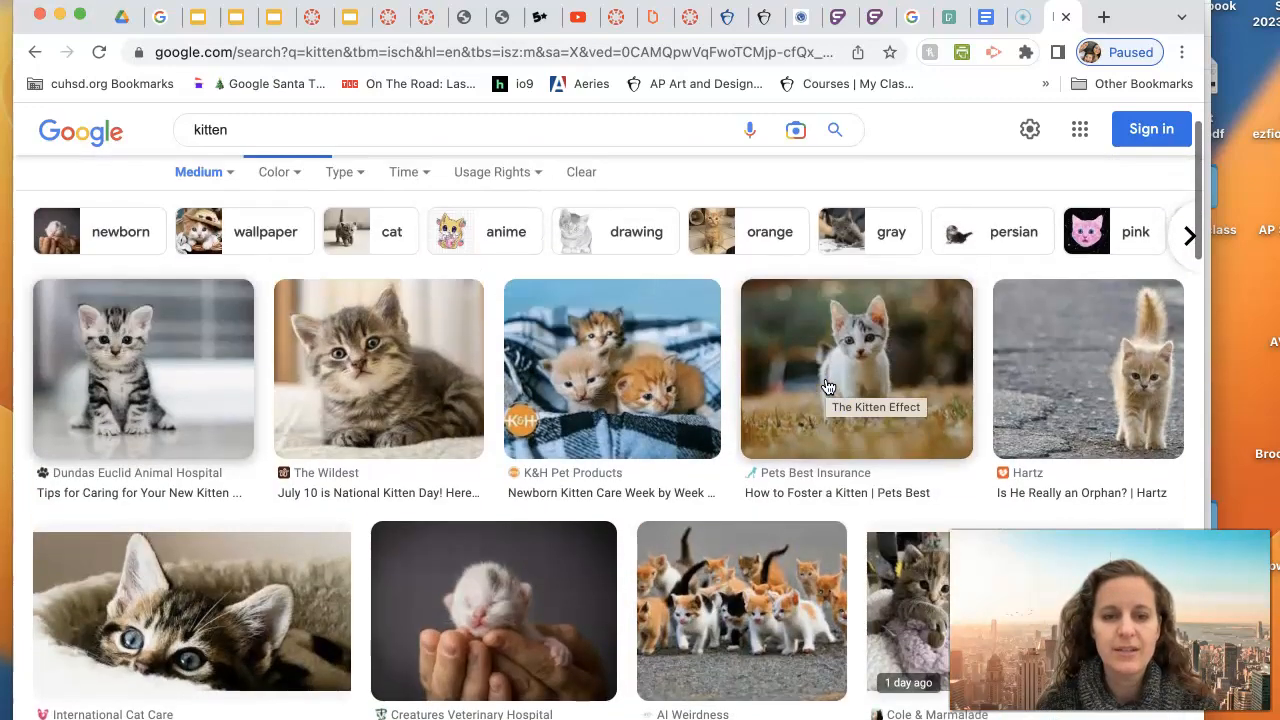
{"action": "scroll", "coordinate": [828, 386], "scroll_direction": "down", "scroll_amount": 5}
{"action": "scroll", "coordinate": [828, 386], "scroll_direction": "down", "scroll_amount": 5}
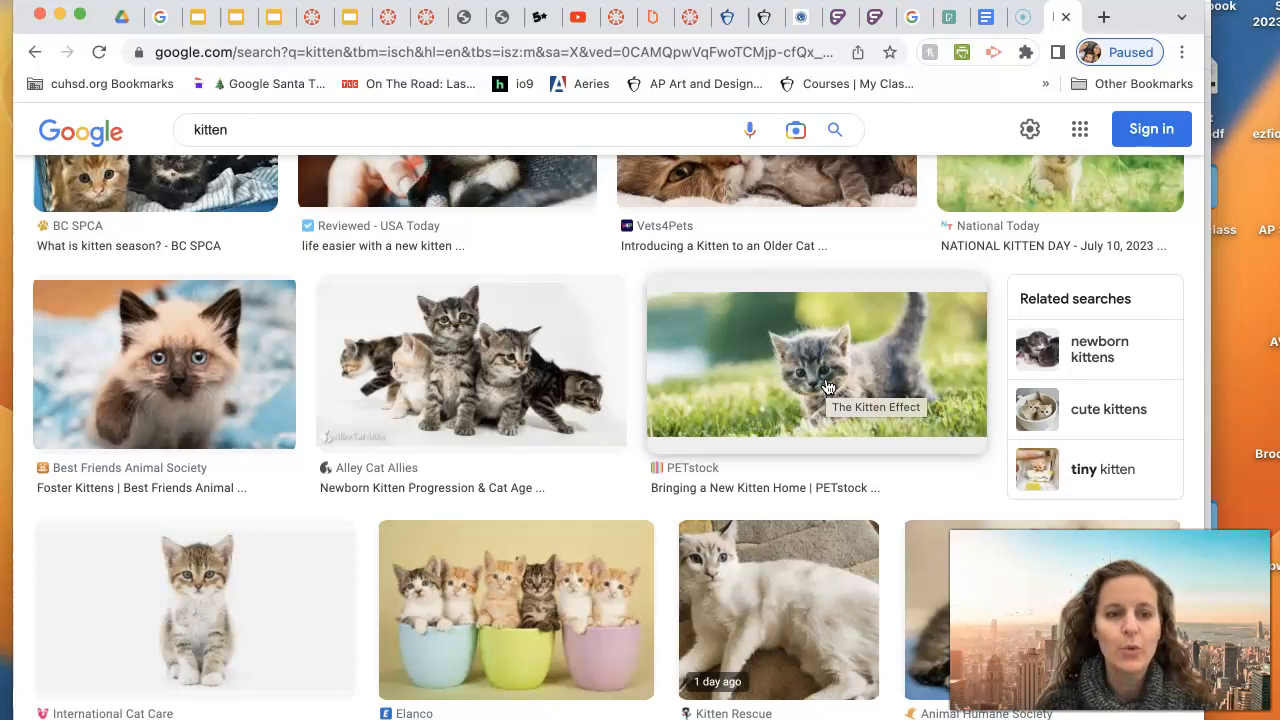
{"action": "scroll", "coordinate": [828, 386], "scroll_direction": "down", "scroll_amount": 5}
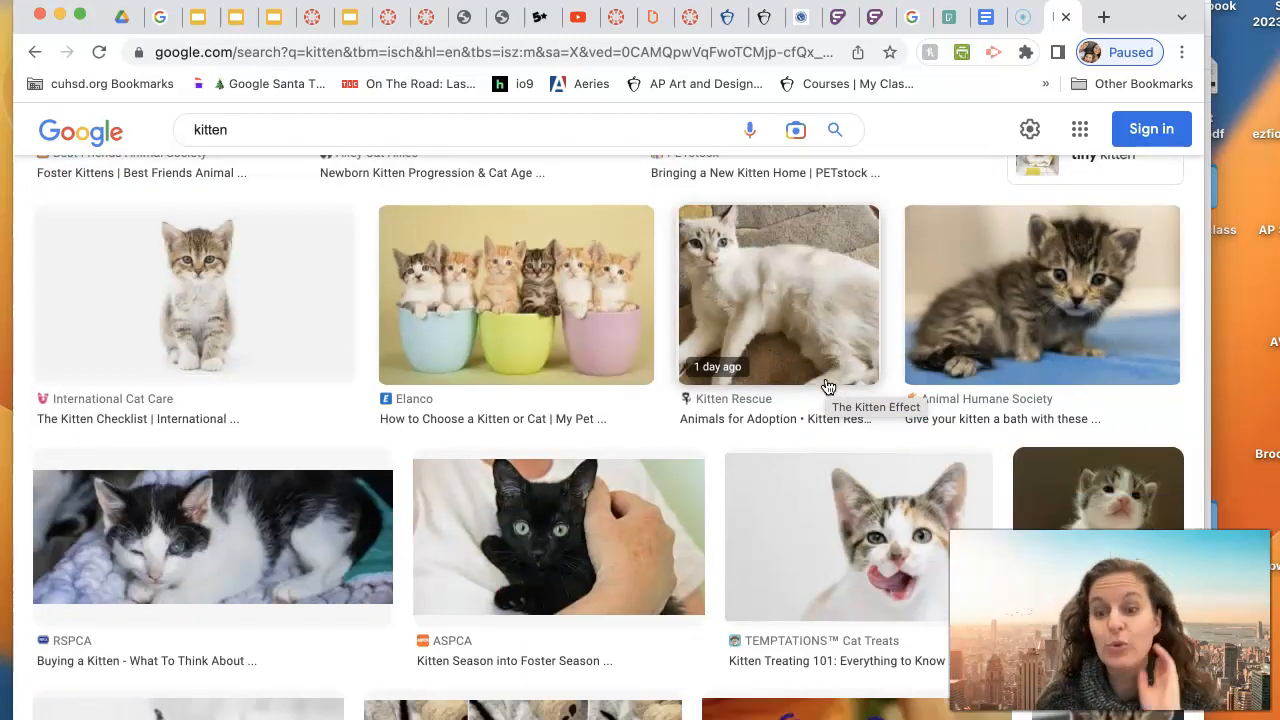
{"action": "scroll", "coordinate": [1003, 208], "scroll_direction": "up", "scroll_amount": 10}
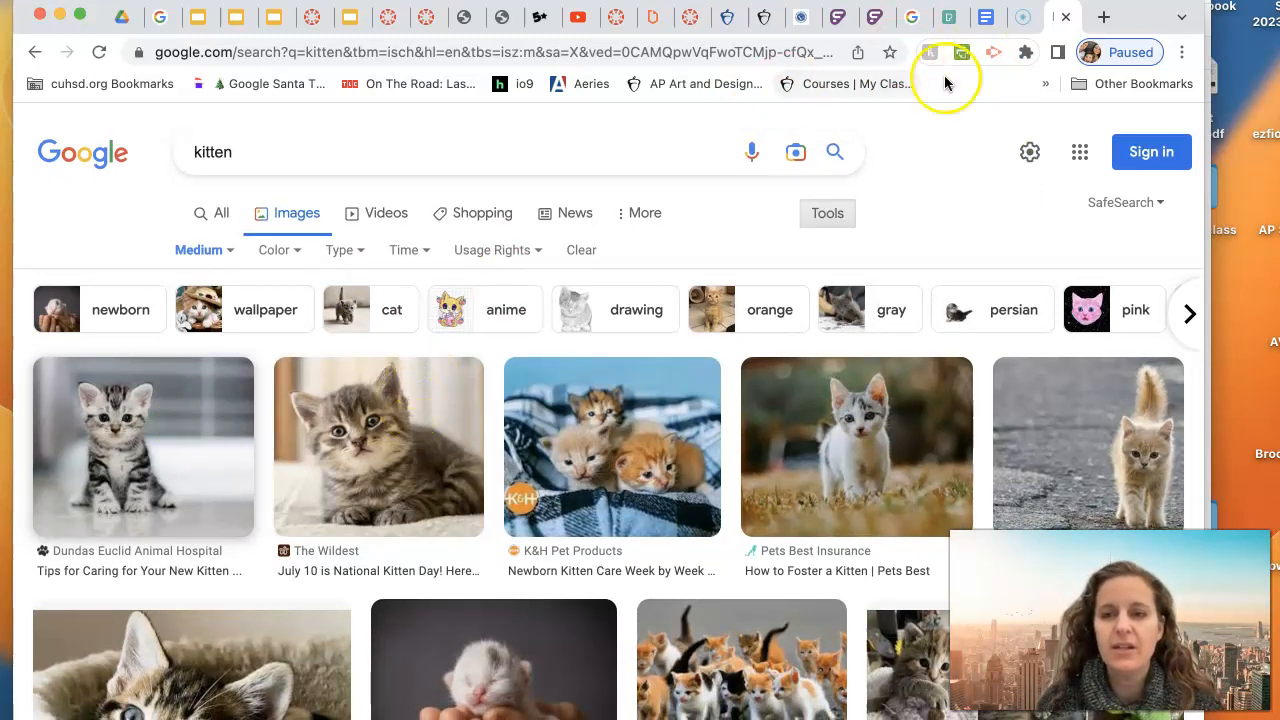
Open pixlr.com in a new browser tab and dismiss the shopping tips popup covering the page
{"action": "left_click", "coordinate": [1103, 17]}
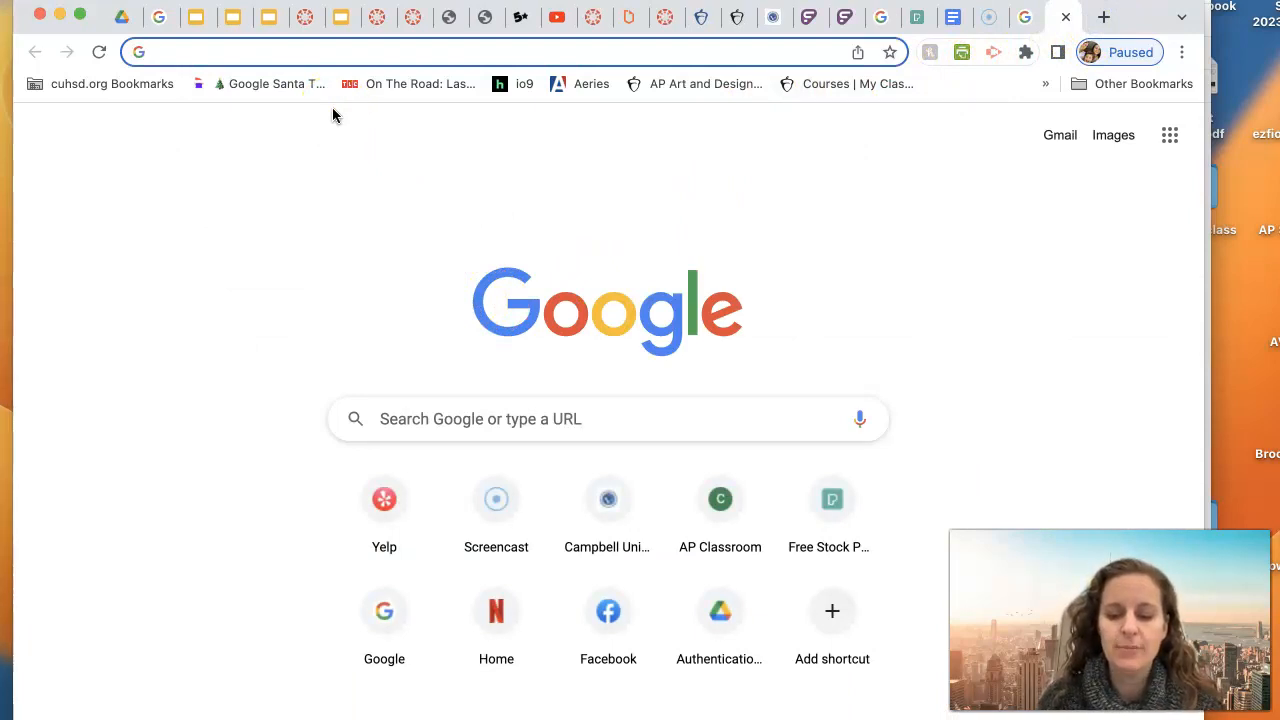
{"action": "type", "text": "pixlr"}
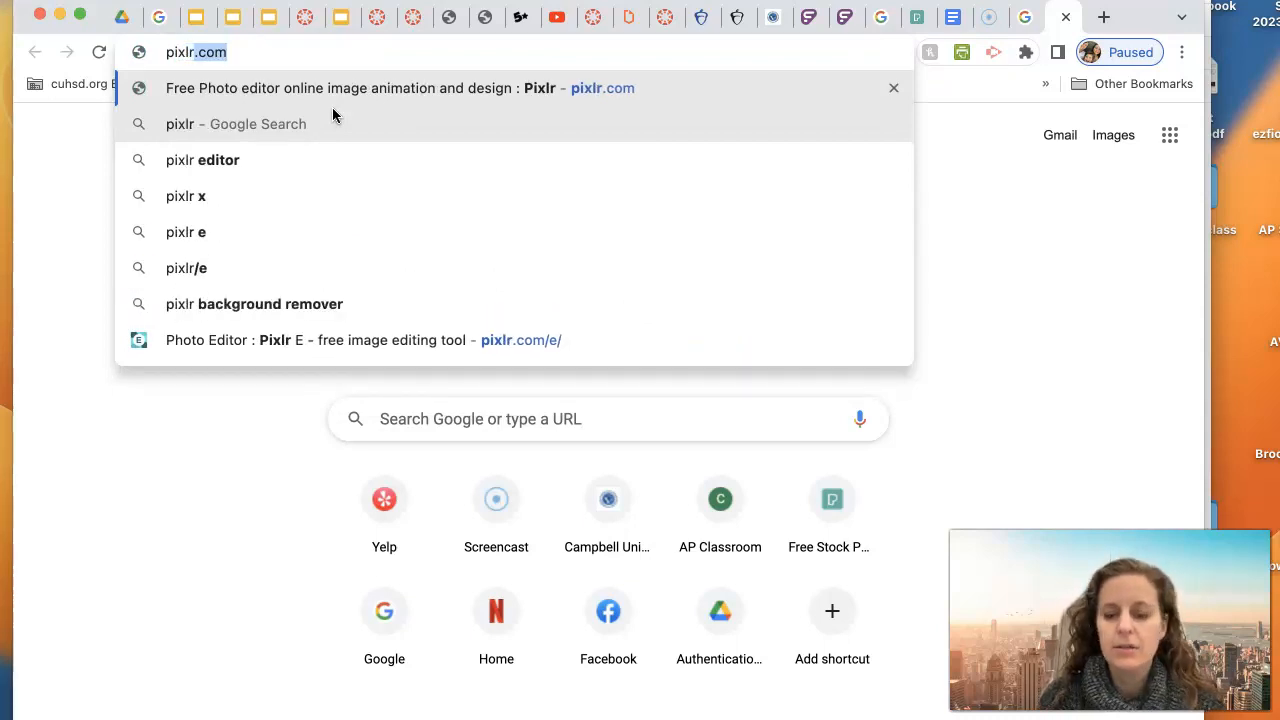
{"action": "type", "text": ".com"}
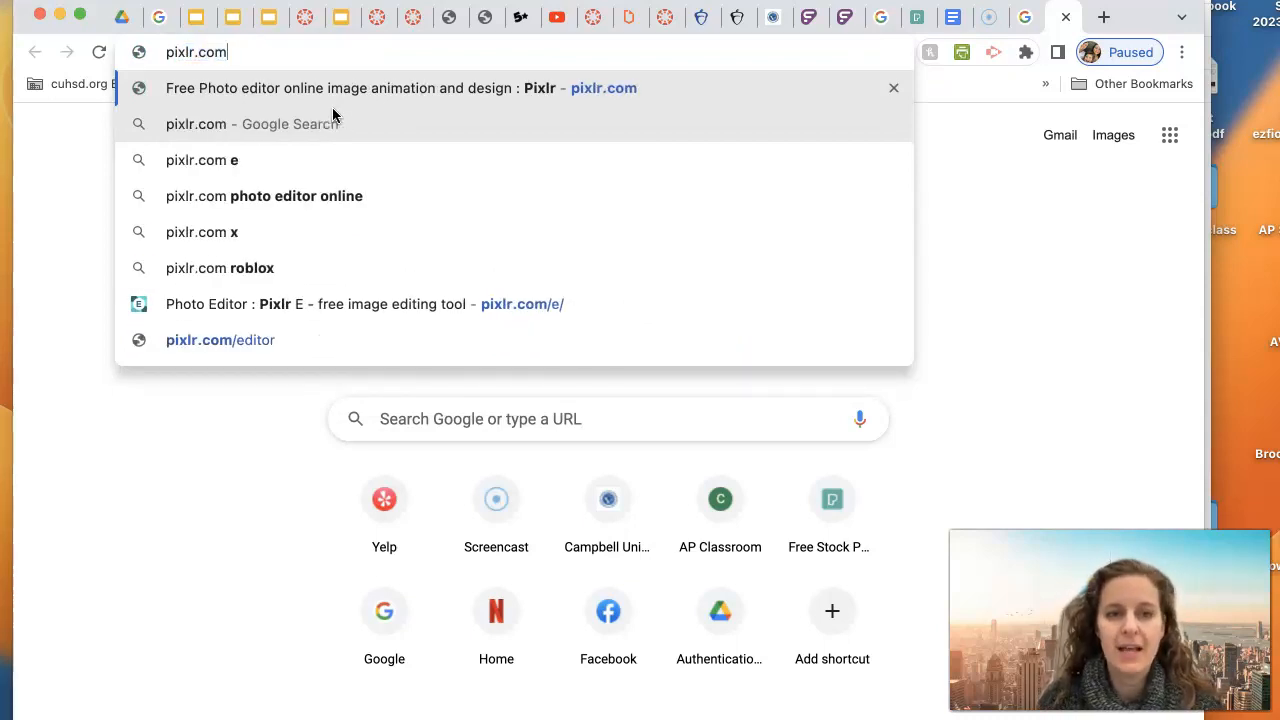
{"action": "key", "text": "Return"}
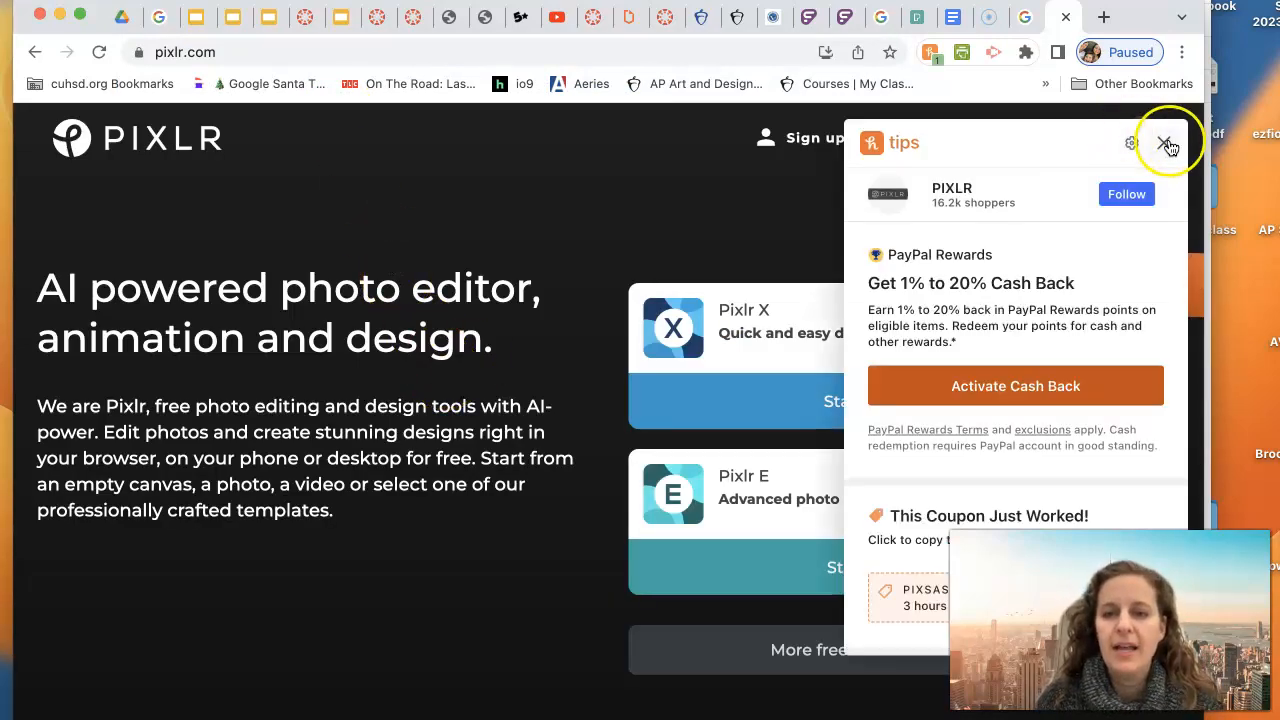
{"action": "left_click", "coordinate": [1166, 143]}
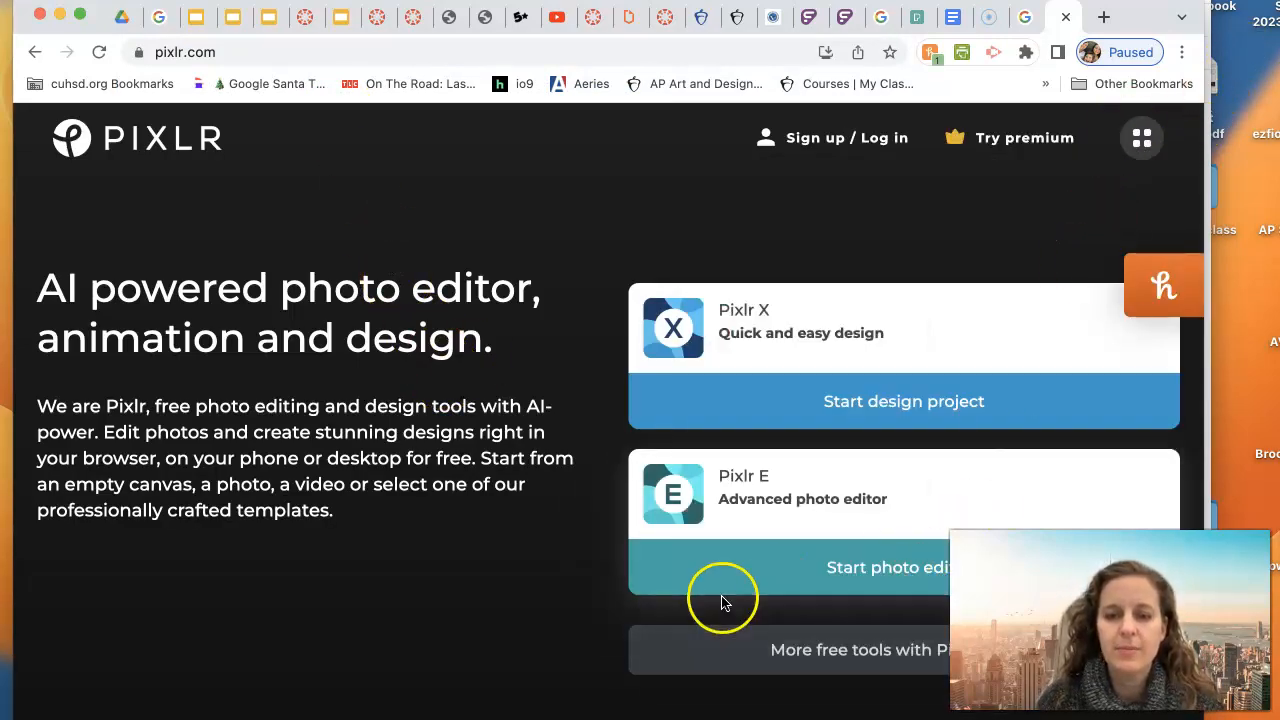
Start the Pixlr E advanced photo editor and open the 1,200×901 kitten photo from the Helpful art class images folder
{"action": "scroll", "coordinate": [731, 560], "scroll_direction": "down", "scroll_amount": 3}
{"action": "left_click", "coordinate": [749, 481]}
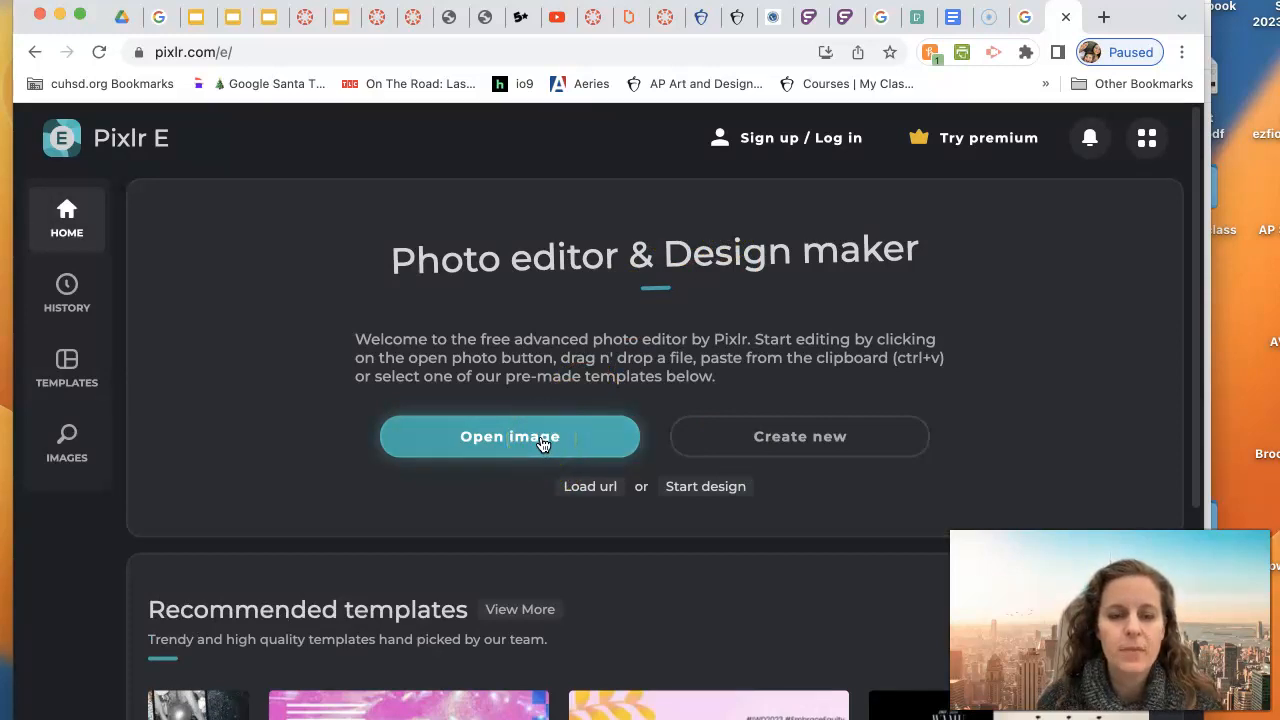
{"action": "left_click", "coordinate": [541, 441]}
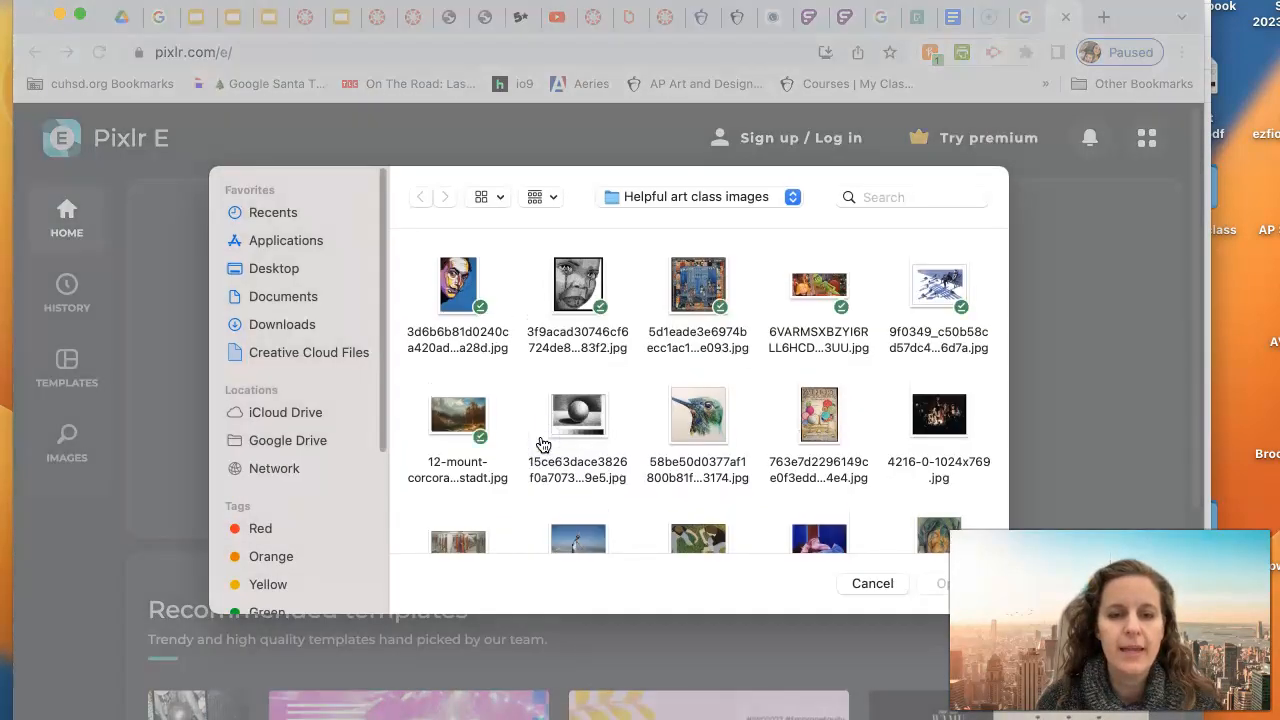
{"action": "left_click", "coordinate": [549, 473]}
{"action": "scroll", "coordinate": [549, 475], "scroll_direction": "down", "scroll_amount": 15}
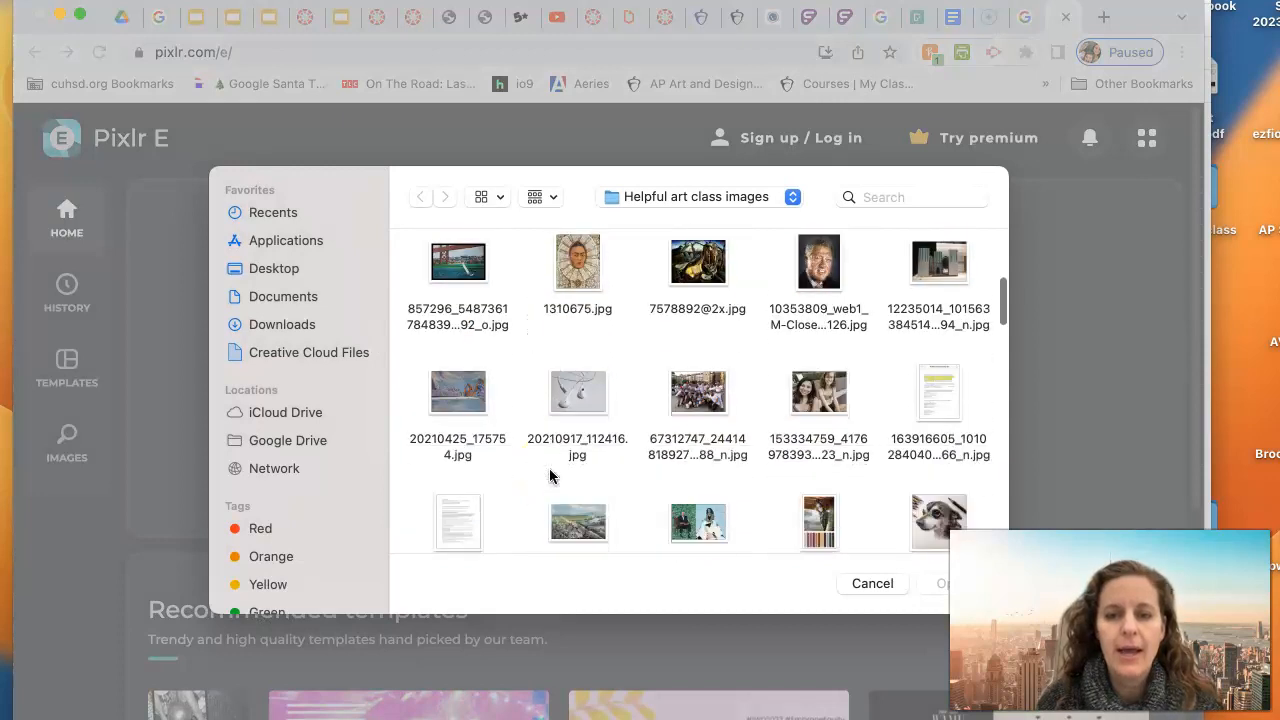
{"action": "scroll", "coordinate": [549, 478], "scroll_direction": "down", "scroll_amount": 15}
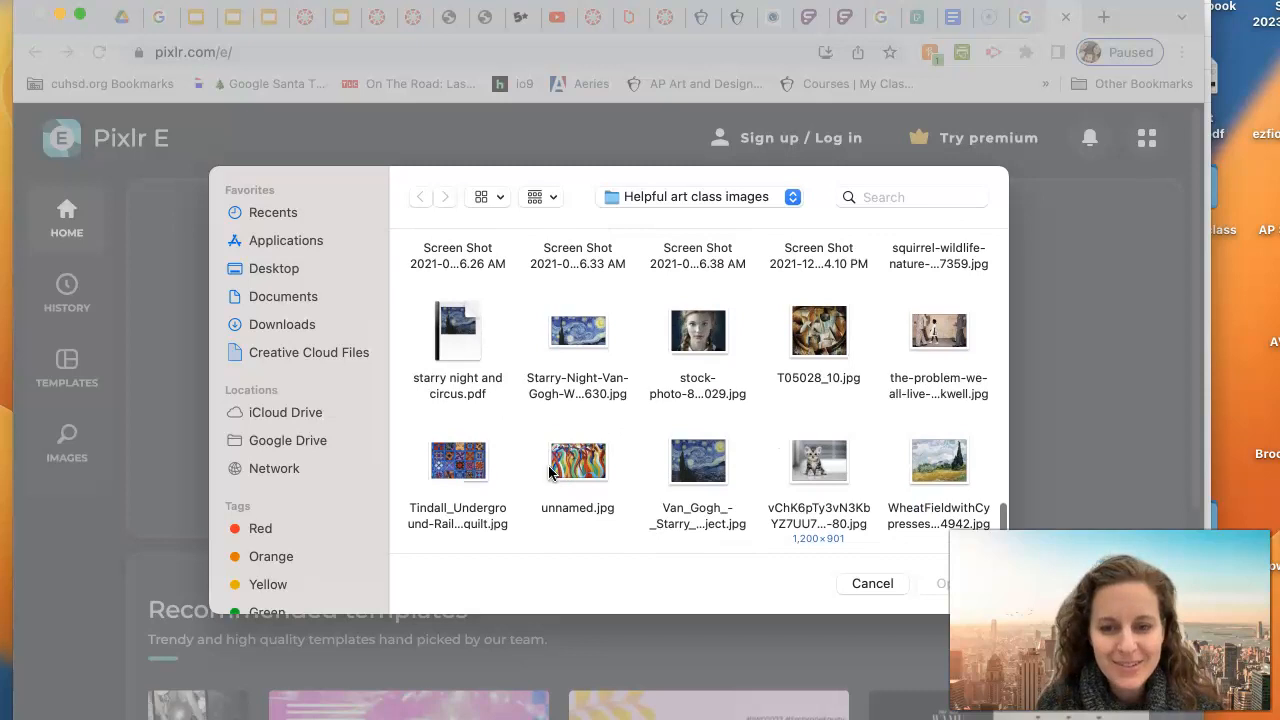
{"action": "left_click", "coordinate": [829, 455]}
{"action": "left_click", "coordinate": [937, 590]}
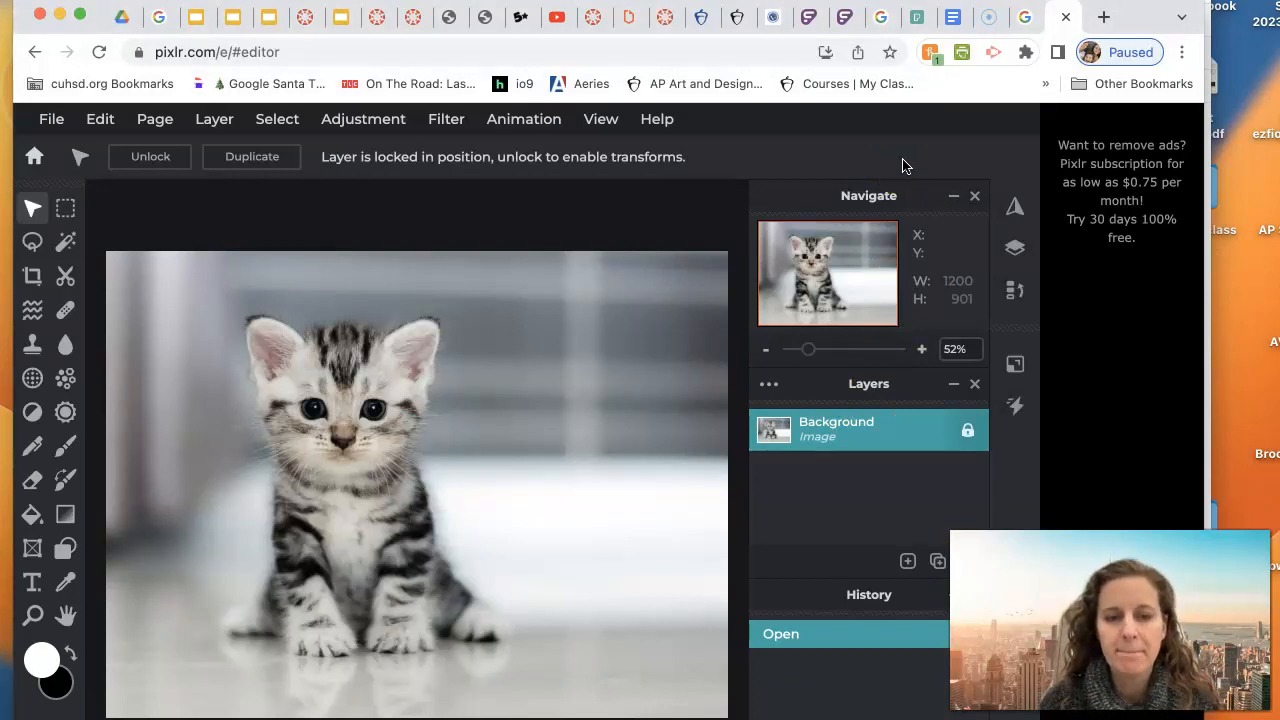
Allow Google Drive to access files in the Documents folder
{"action": "left_click", "coordinate": [908, 160]}
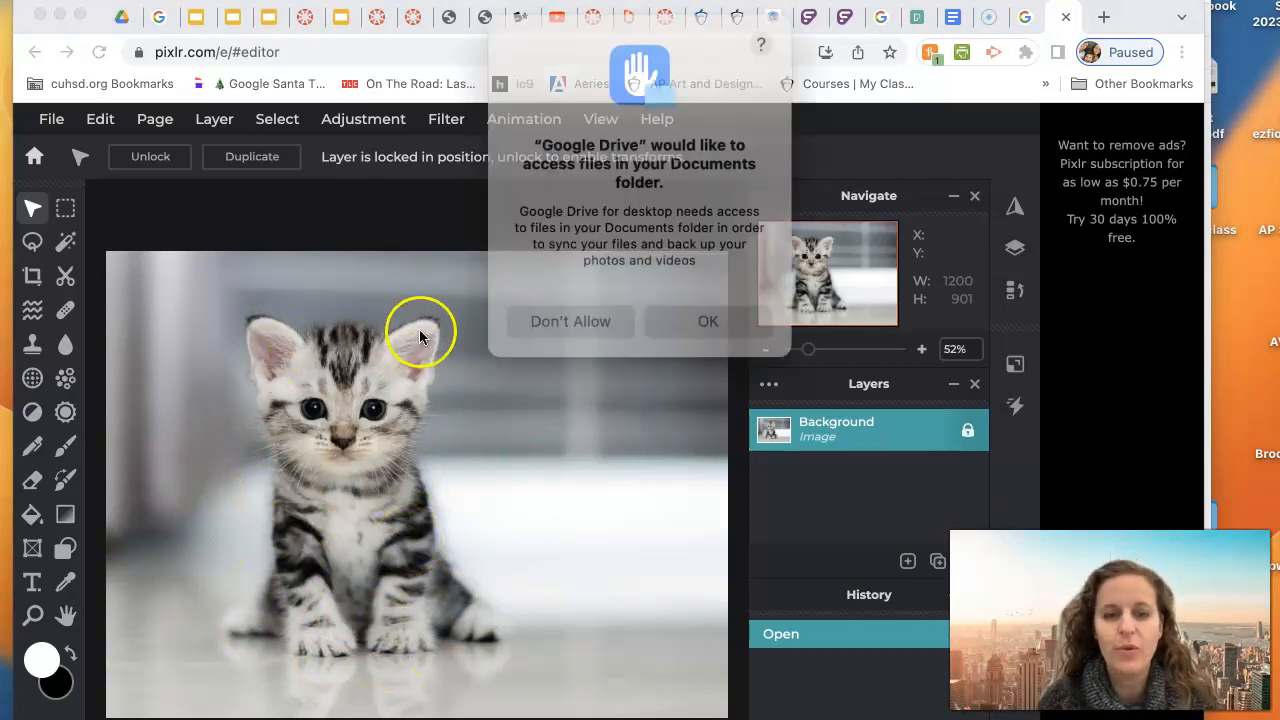
{"action": "left_click", "coordinate": [702, 300]}
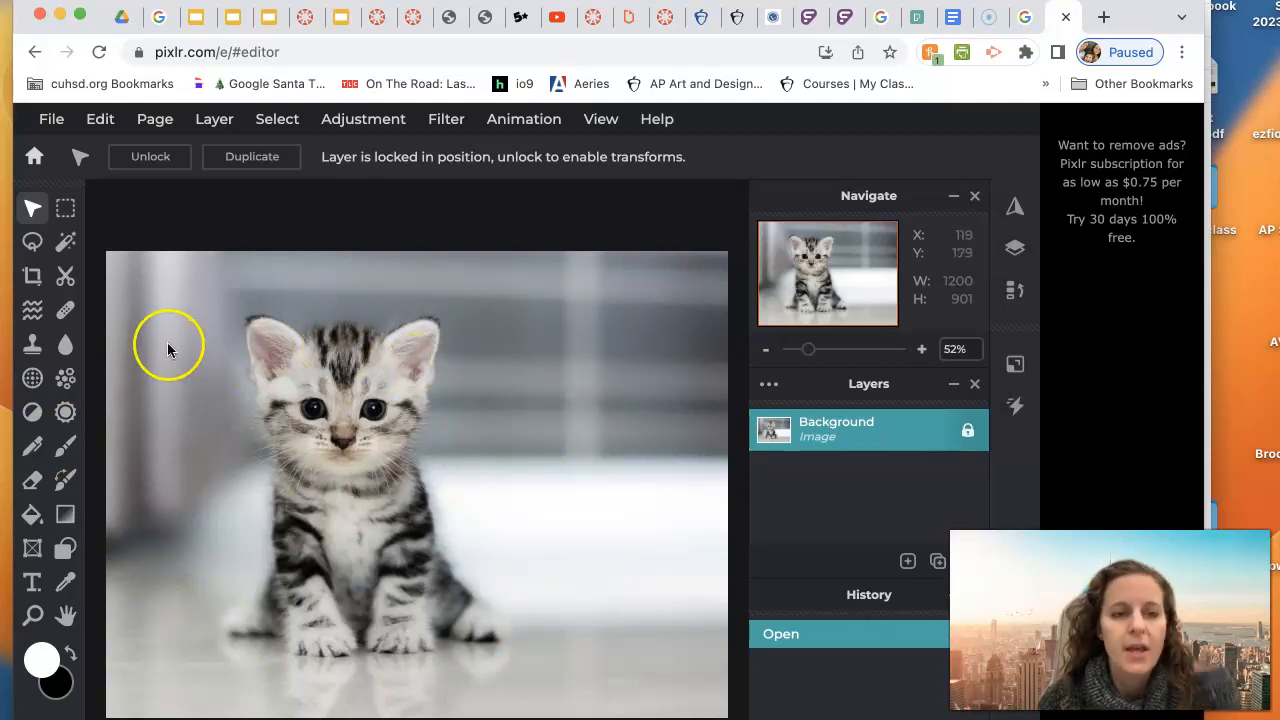
Start cropping the kitten photo with a fixed ratio of 3 wide to 4 high
{"action": "left_click", "coordinate": [33, 282]}
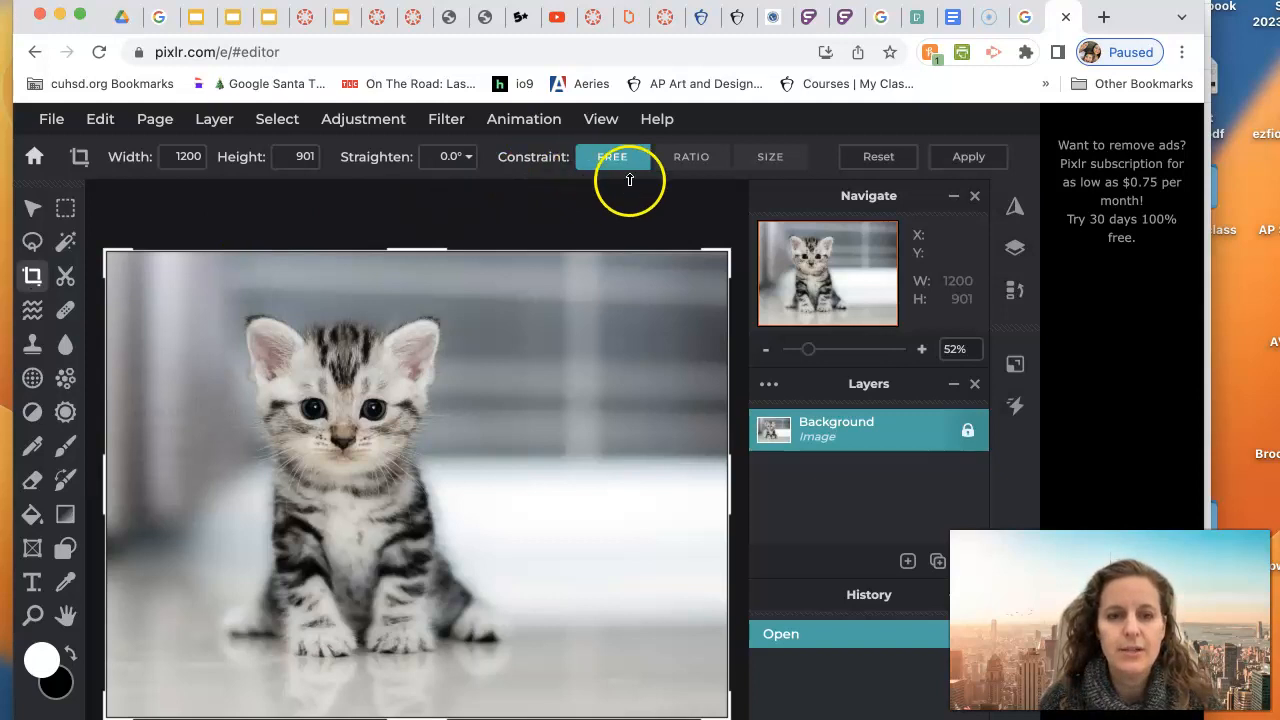
{"action": "left_click", "coordinate": [691, 157]}
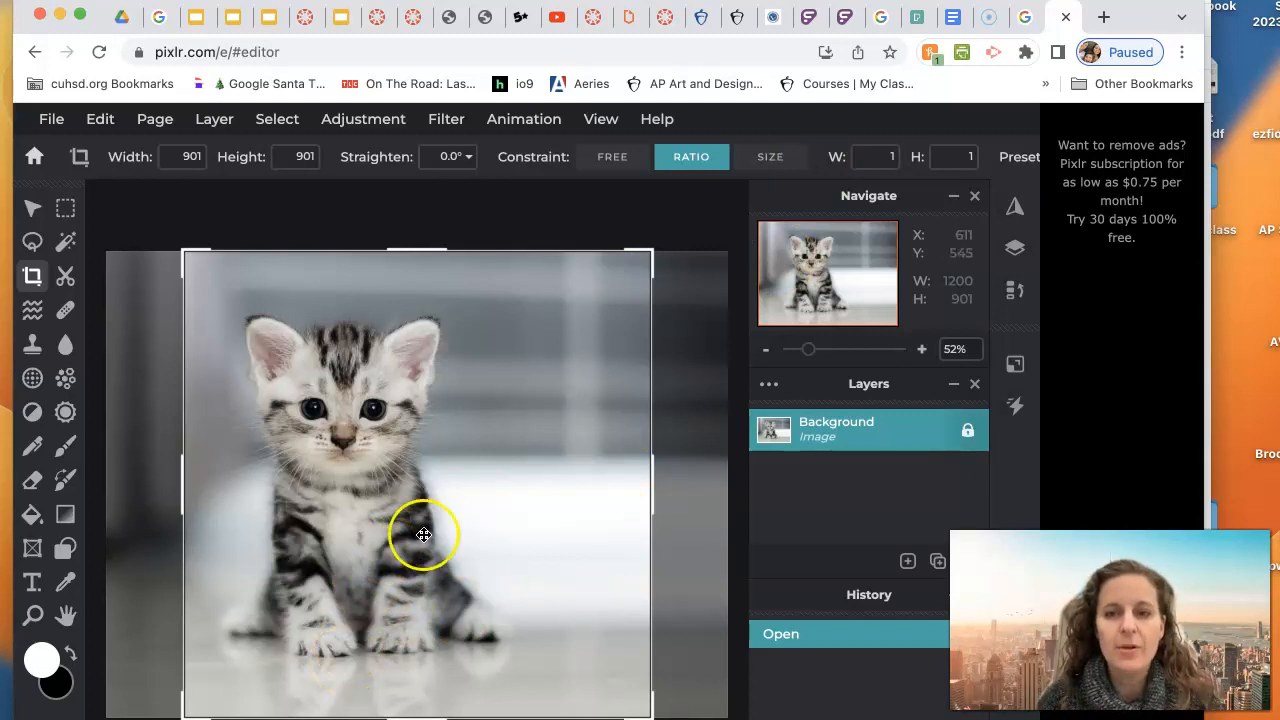
{"action": "left_click", "coordinate": [960, 157]}
{"action": "type", "text": "4"}
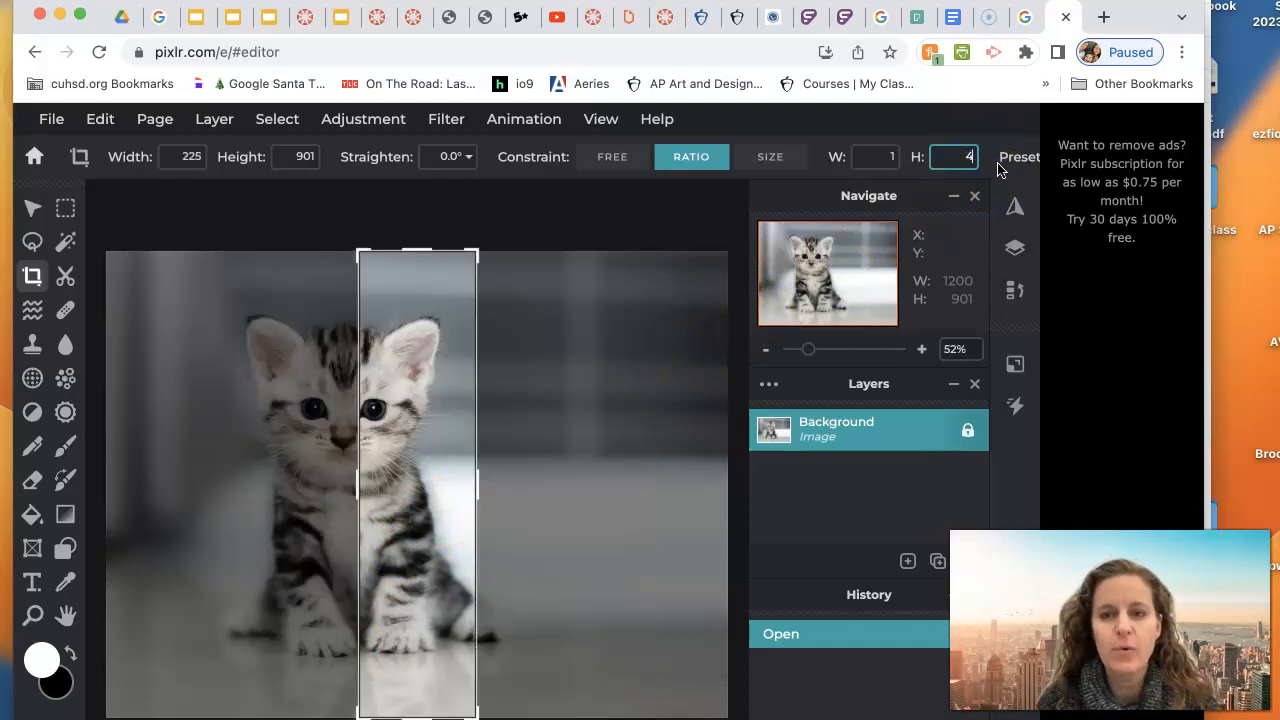
{"action": "left_click", "coordinate": [884, 153]}
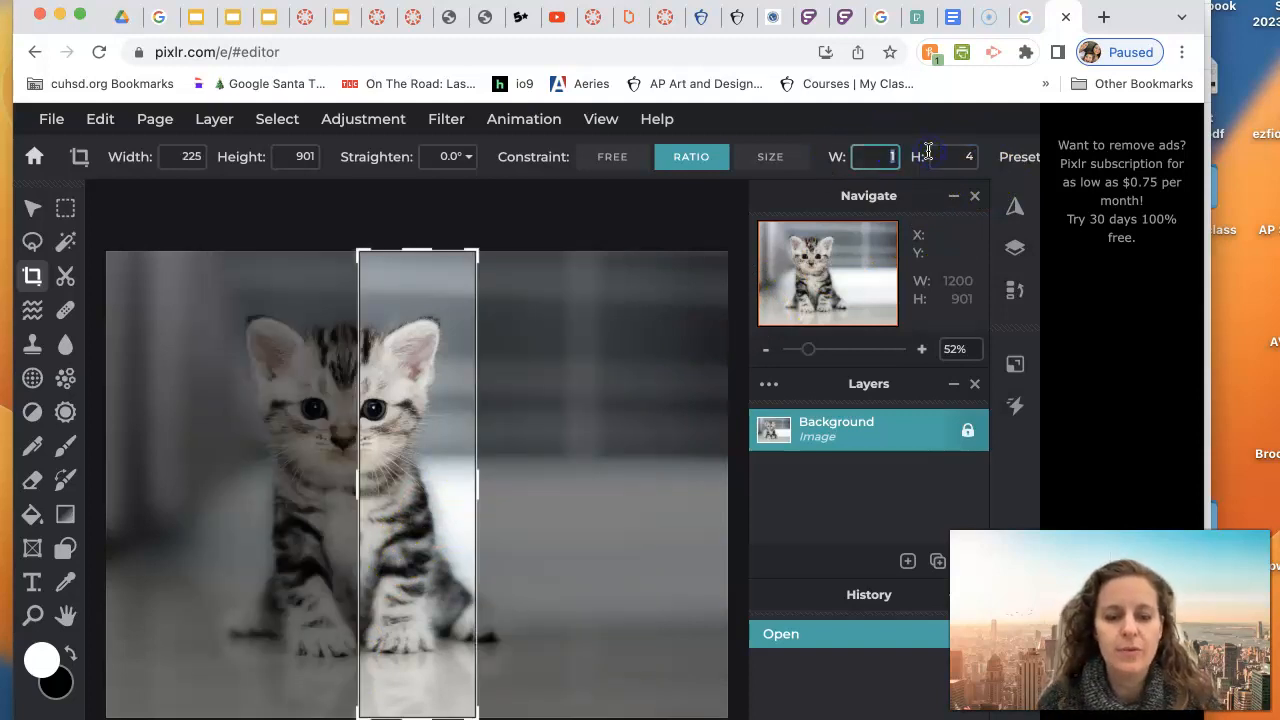
{"action": "type", "text": "3"}
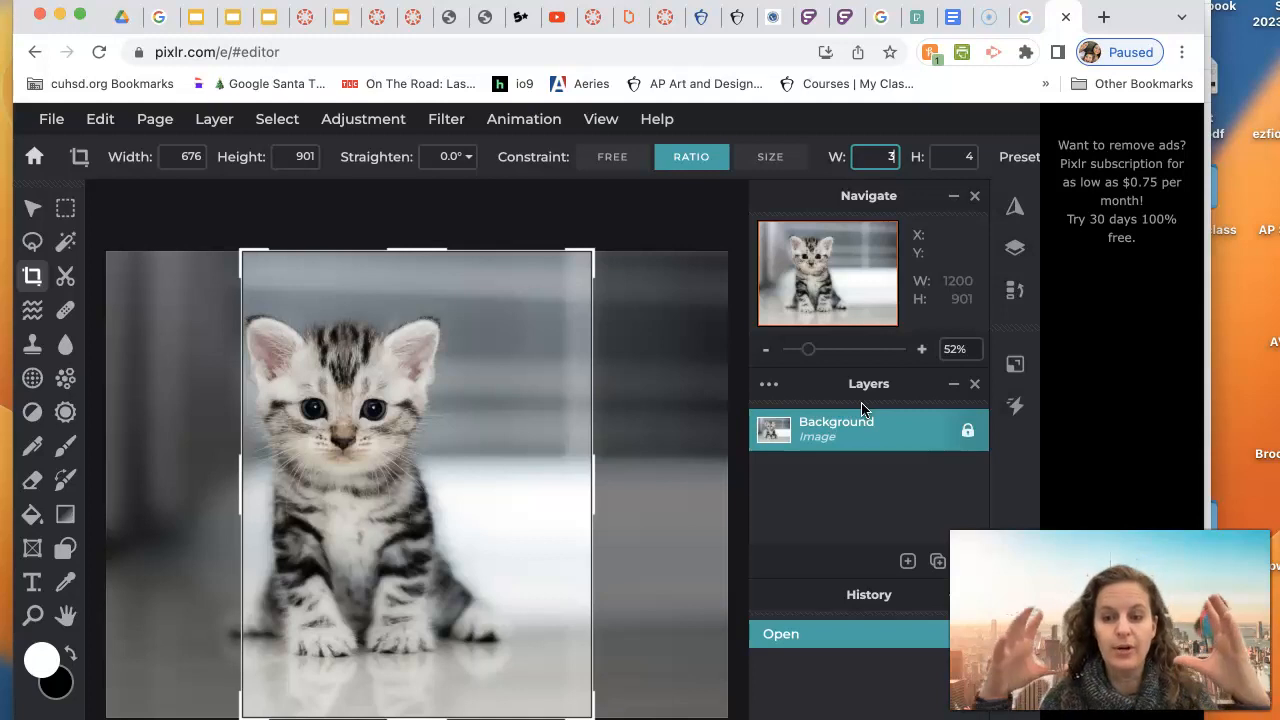
Fit the 3:4 crop frame around the whole kitten, about 584 × 779 pixels, and apply the crop
{"action": "left_click_drag", "start_coordinate": [445, 482], "coordinate": [385, 484]}
{"action": "left_click_drag", "start_coordinate": [531, 257], "coordinate": [525, 268]}
{"action": "left_click_drag", "start_coordinate": [391, 457], "coordinate": [395, 460]}
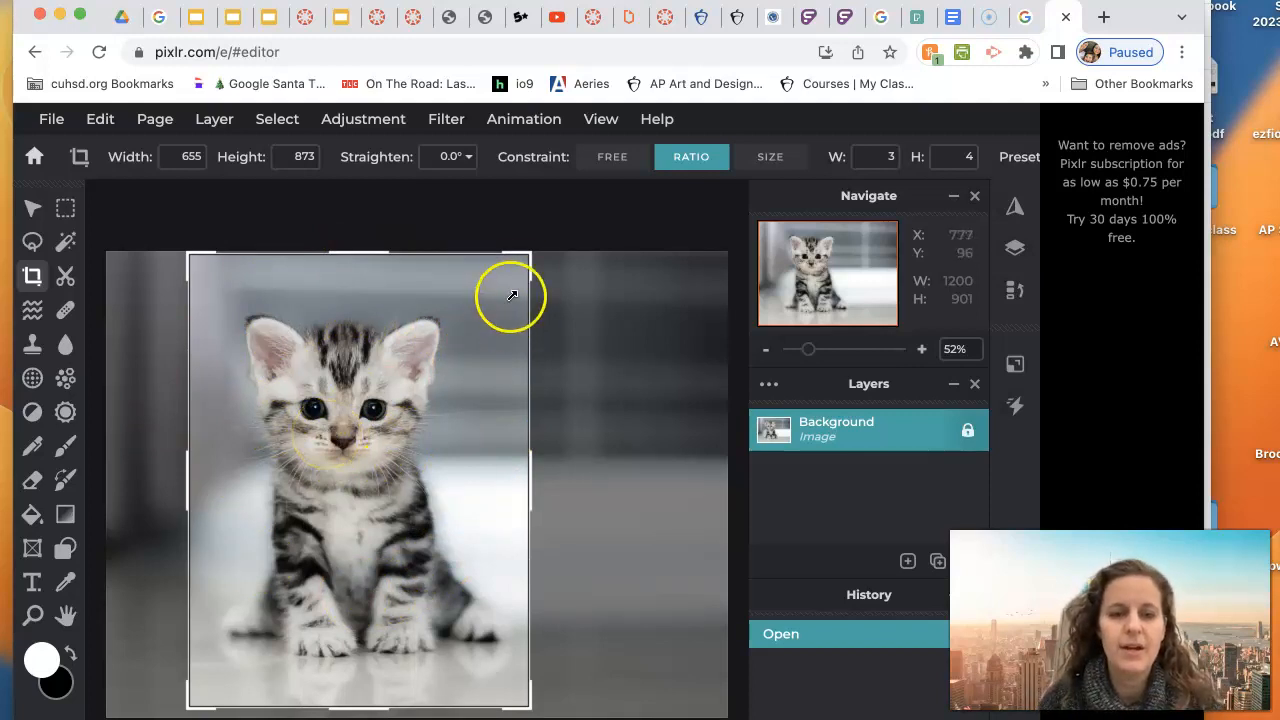
{"action": "left_click_drag", "start_coordinate": [531, 260], "coordinate": [463, 346]}
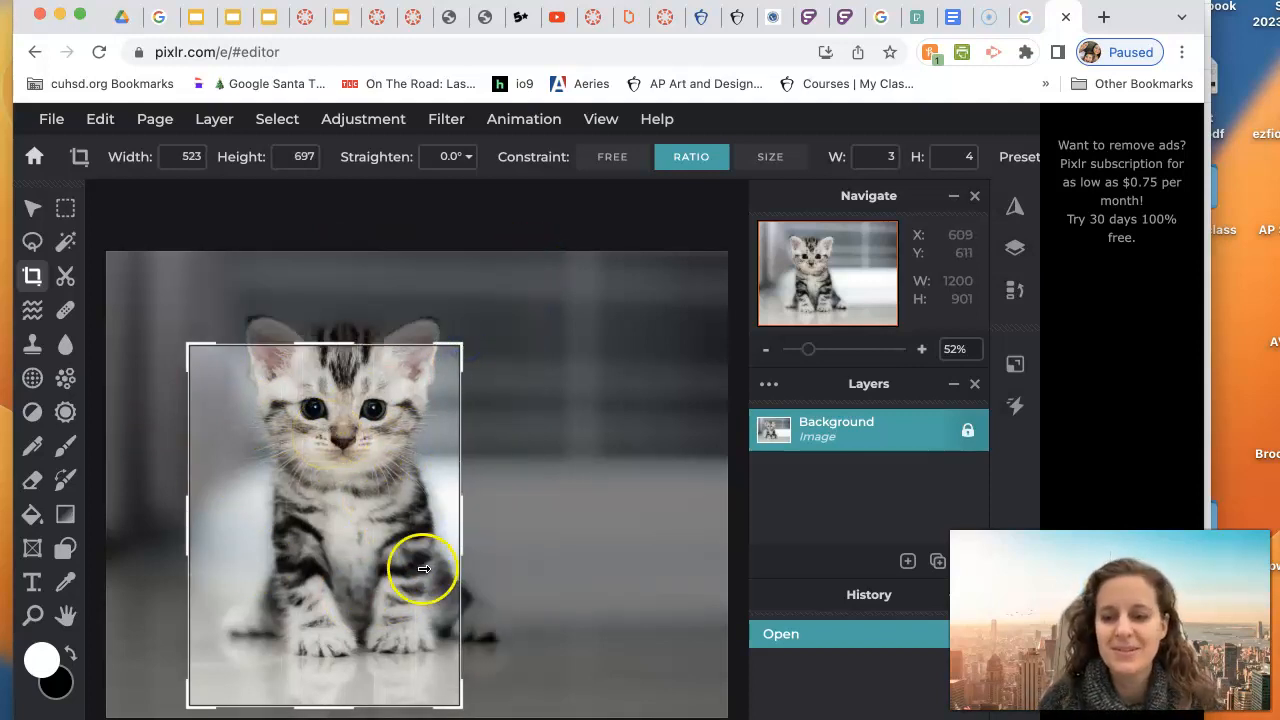
{"action": "left_click_drag", "start_coordinate": [452, 355], "coordinate": [523, 283]}
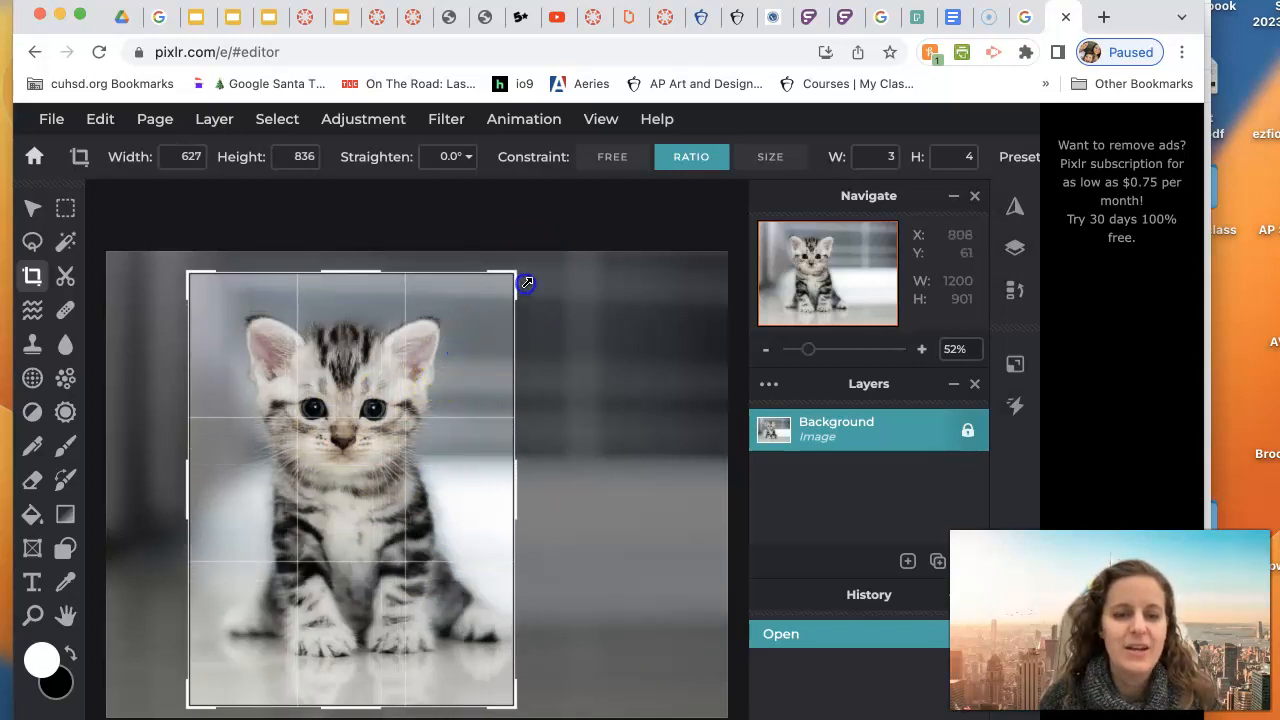
{"action": "left_click_drag", "start_coordinate": [193, 699], "coordinate": [259, 607]}
{"action": "left_click_drag", "start_coordinate": [337, 491], "coordinate": [303, 488]}
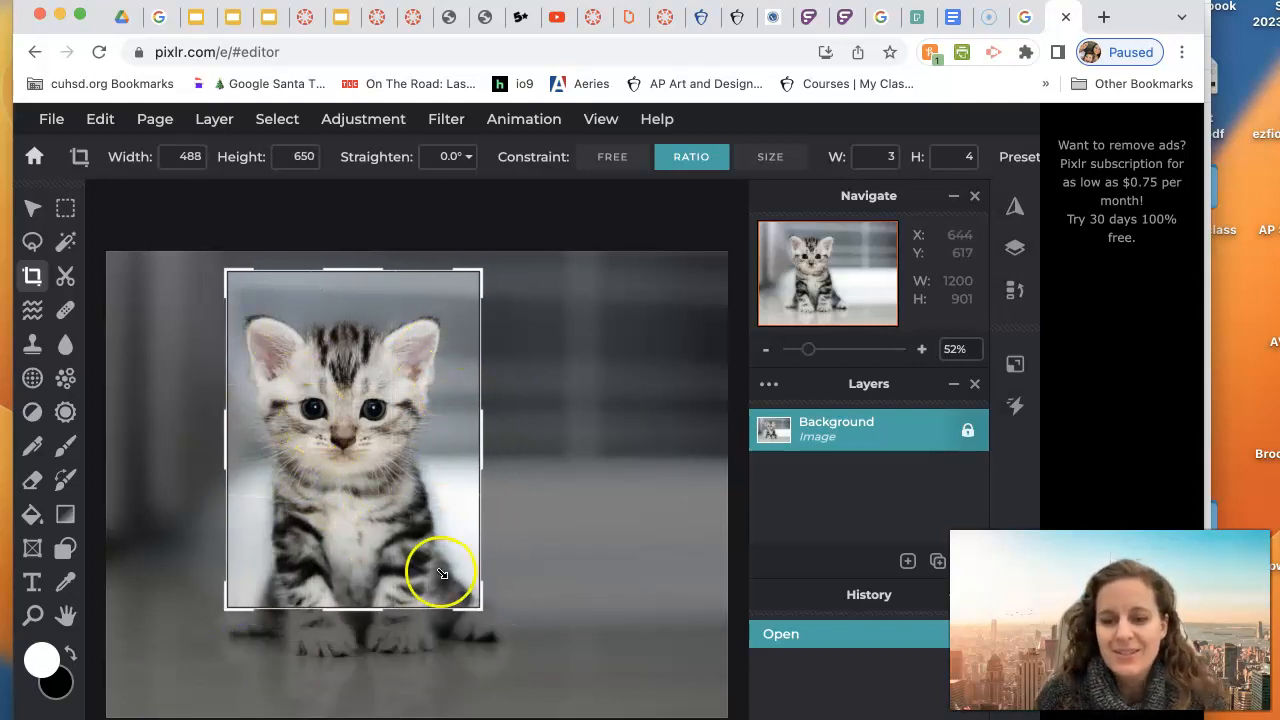
{"action": "left_click_drag", "start_coordinate": [480, 607], "coordinate": [449, 607]}
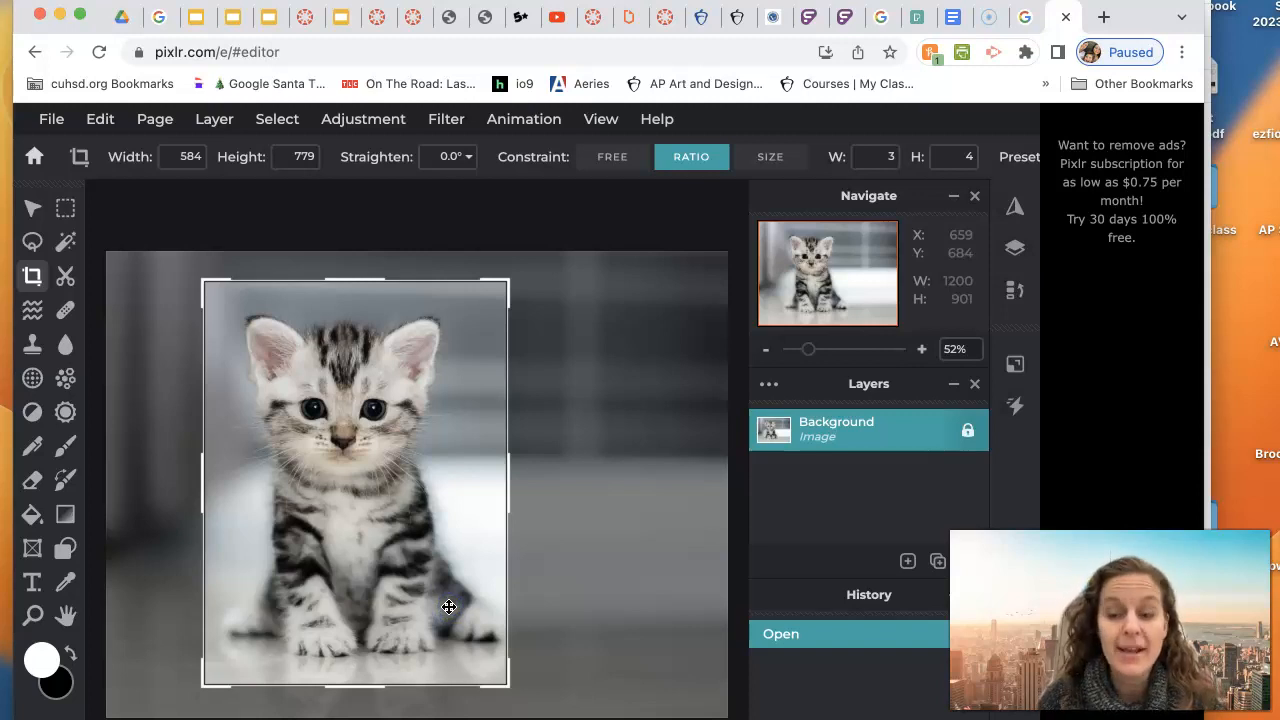
{"action": "key", "text": "Return"}
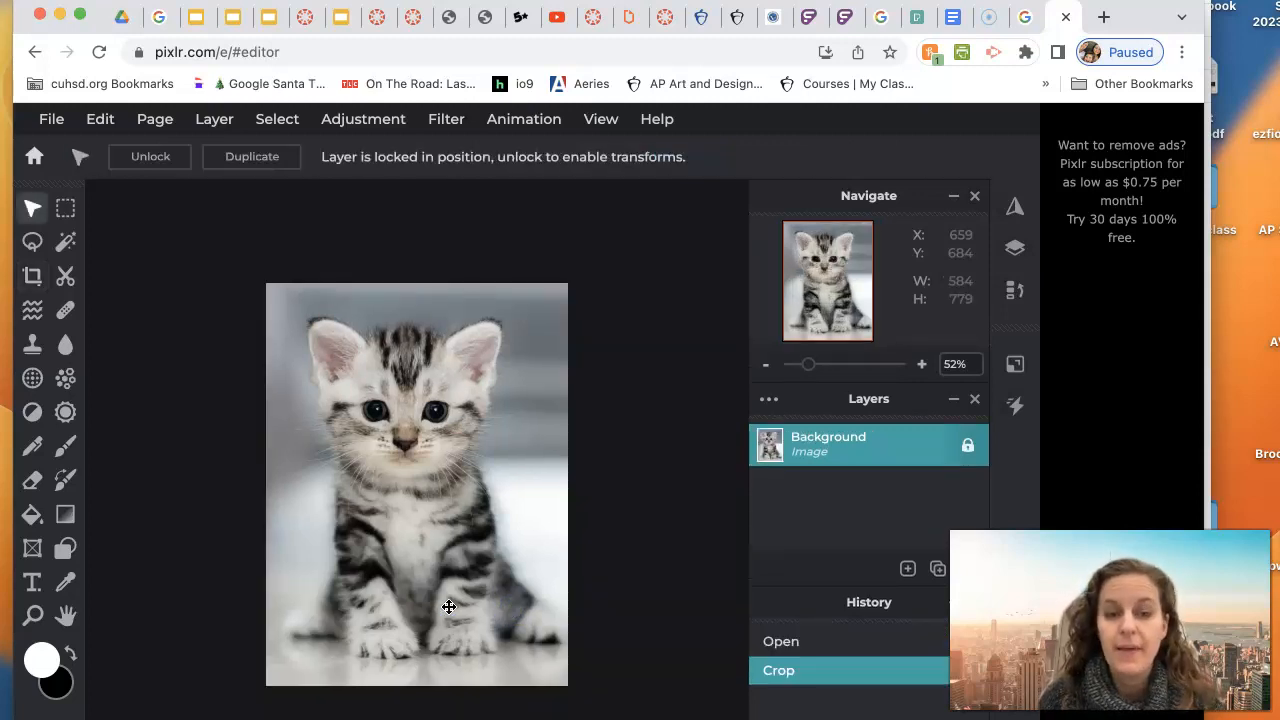
Posterize the cropped kitten image to 4 colors
{"action": "left_click", "coordinate": [557, 262]}
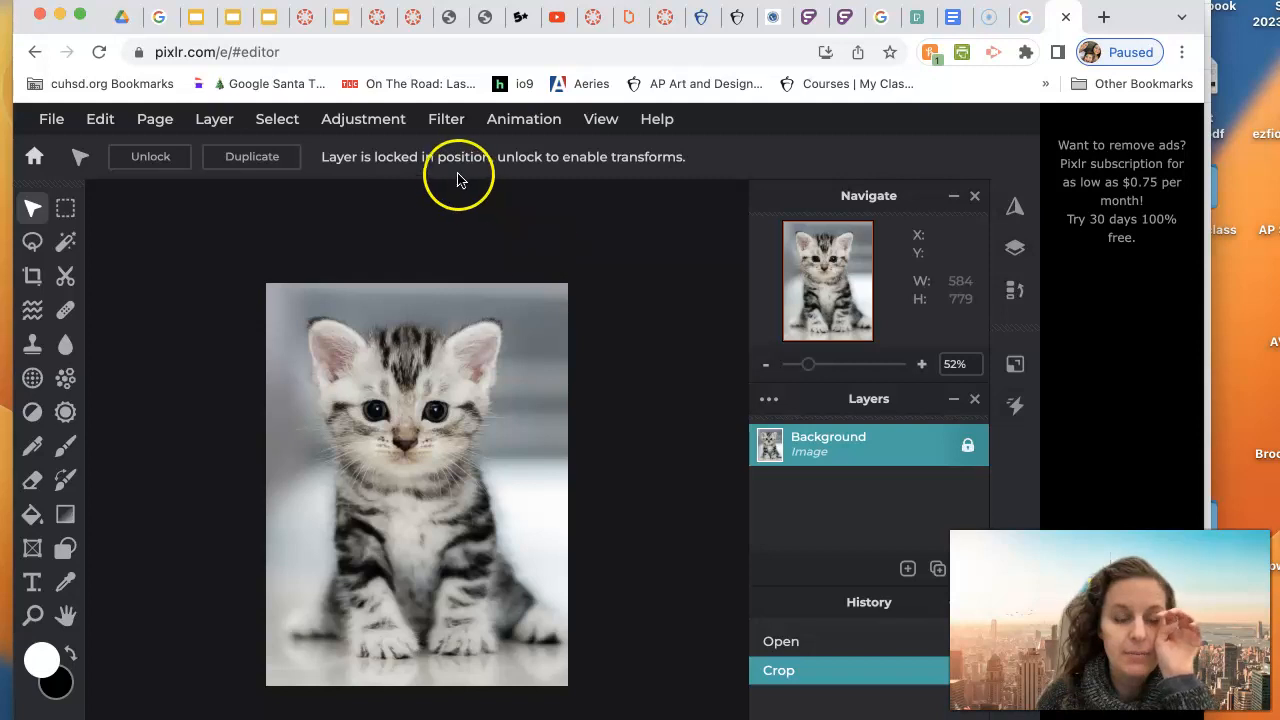
{"action": "left_click", "coordinate": [370, 120]}
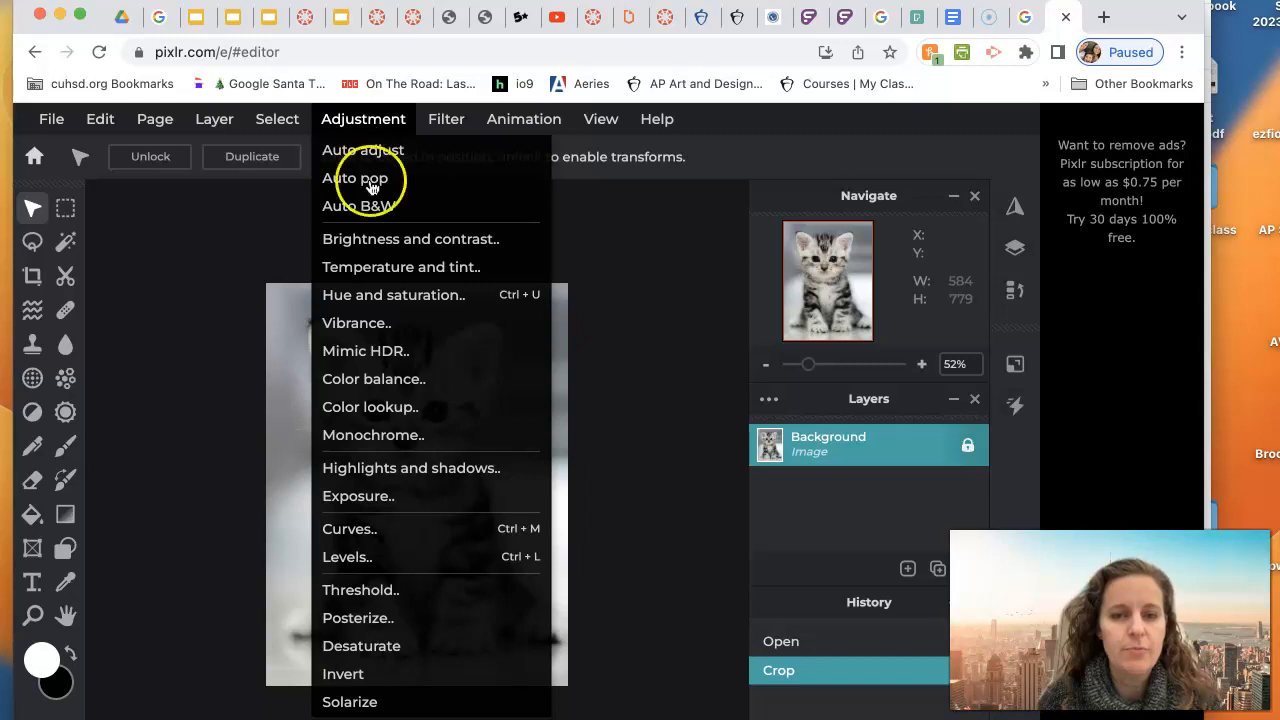
{"action": "left_click", "coordinate": [366, 620]}
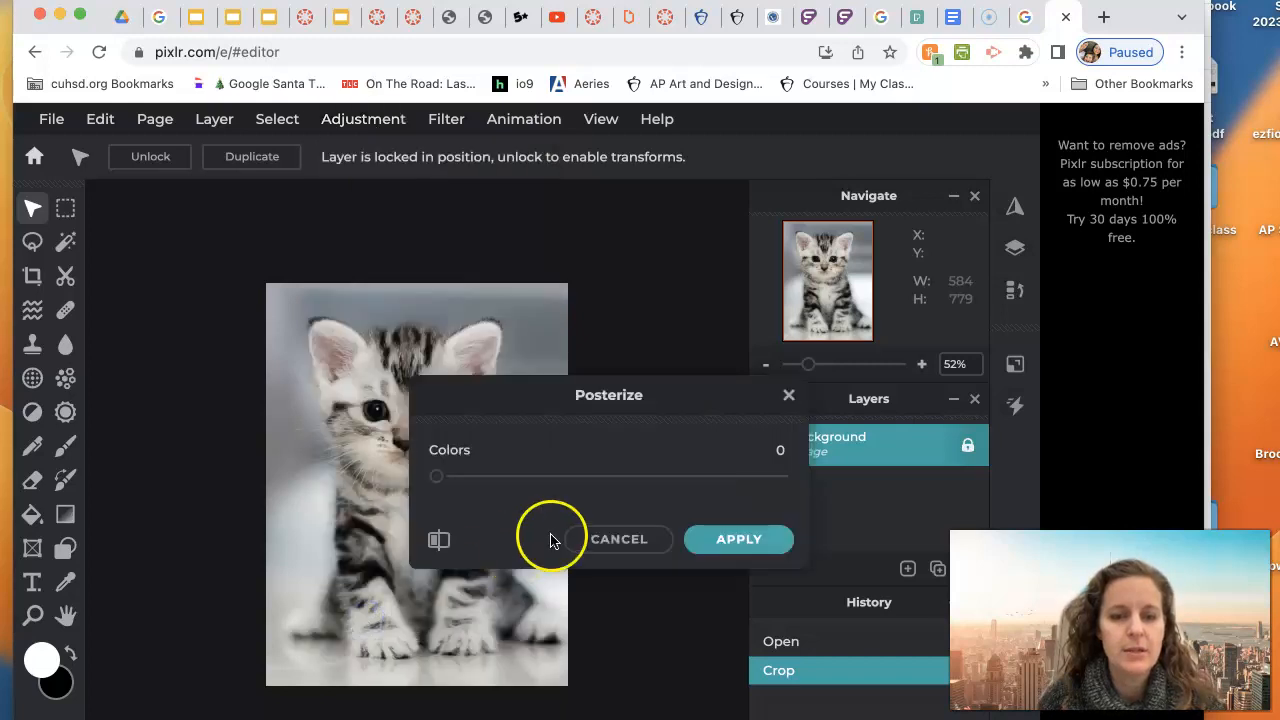
{"action": "left_click_drag", "start_coordinate": [443, 487], "coordinate": [485, 487]}
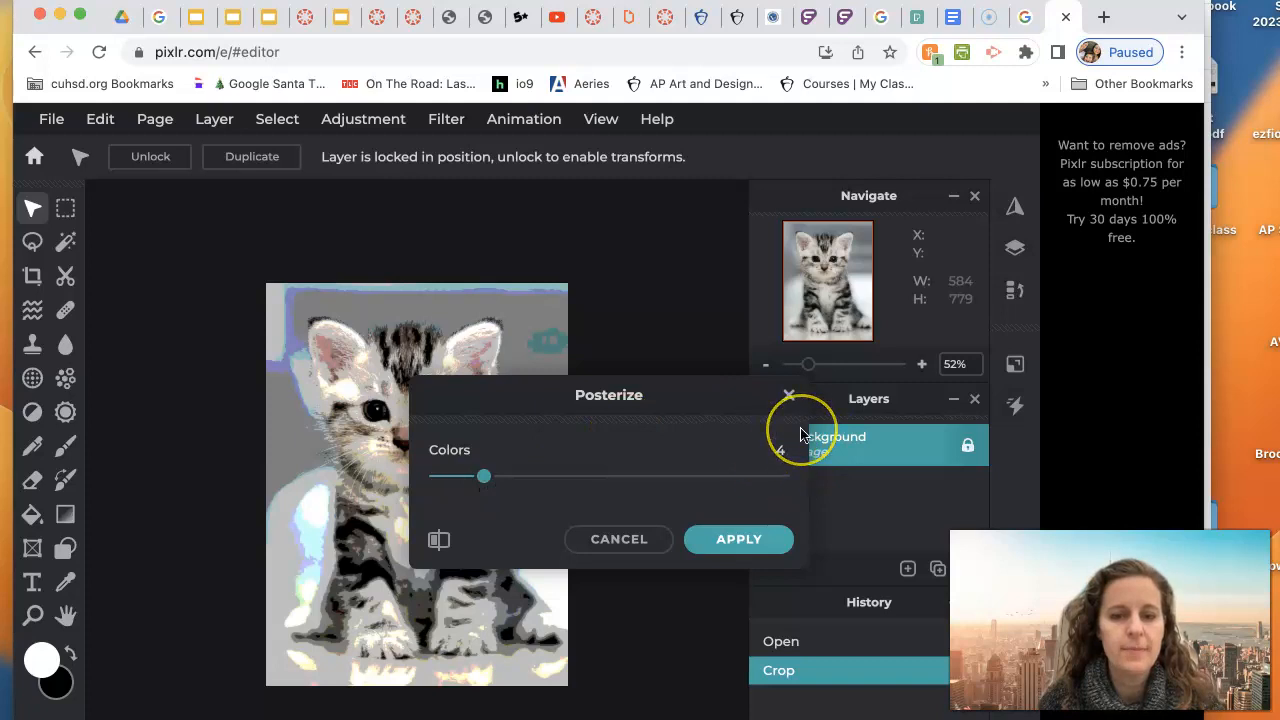
{"action": "left_click", "coordinate": [753, 545]}
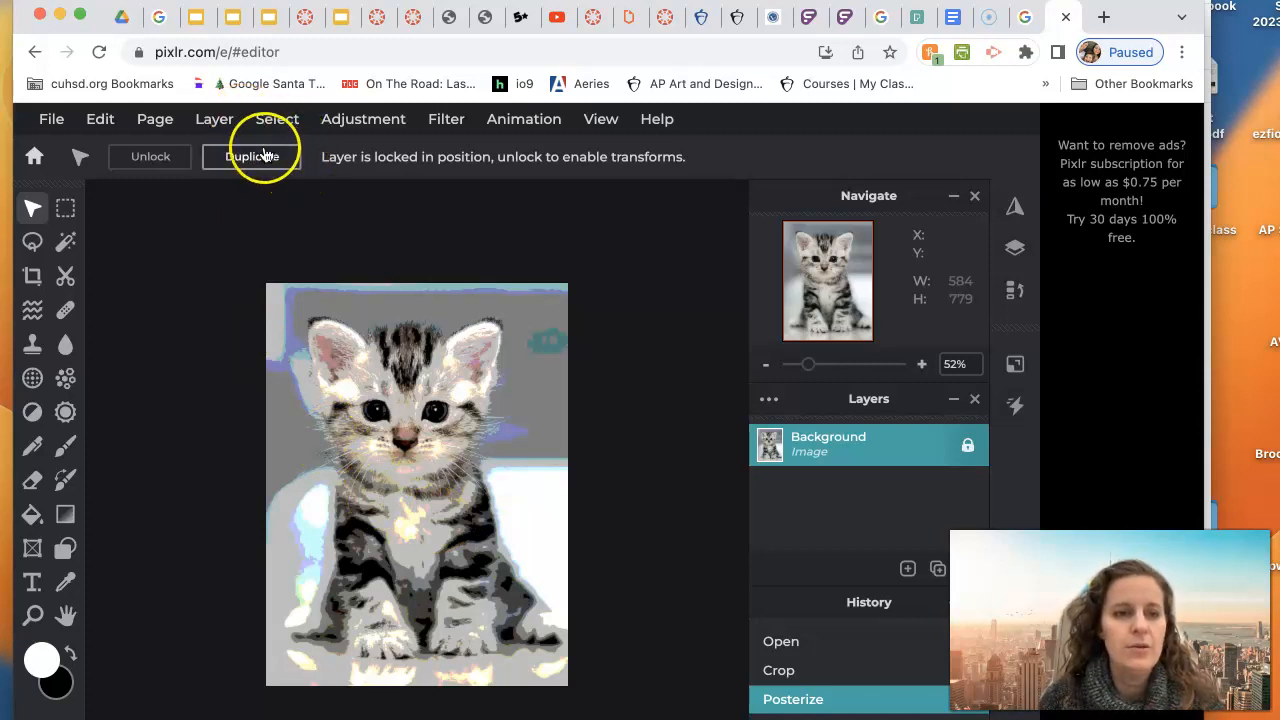
Convert the posterized kitten image to black and white with the Auto B&W adjustment
{"action": "left_click", "coordinate": [208, 120]}
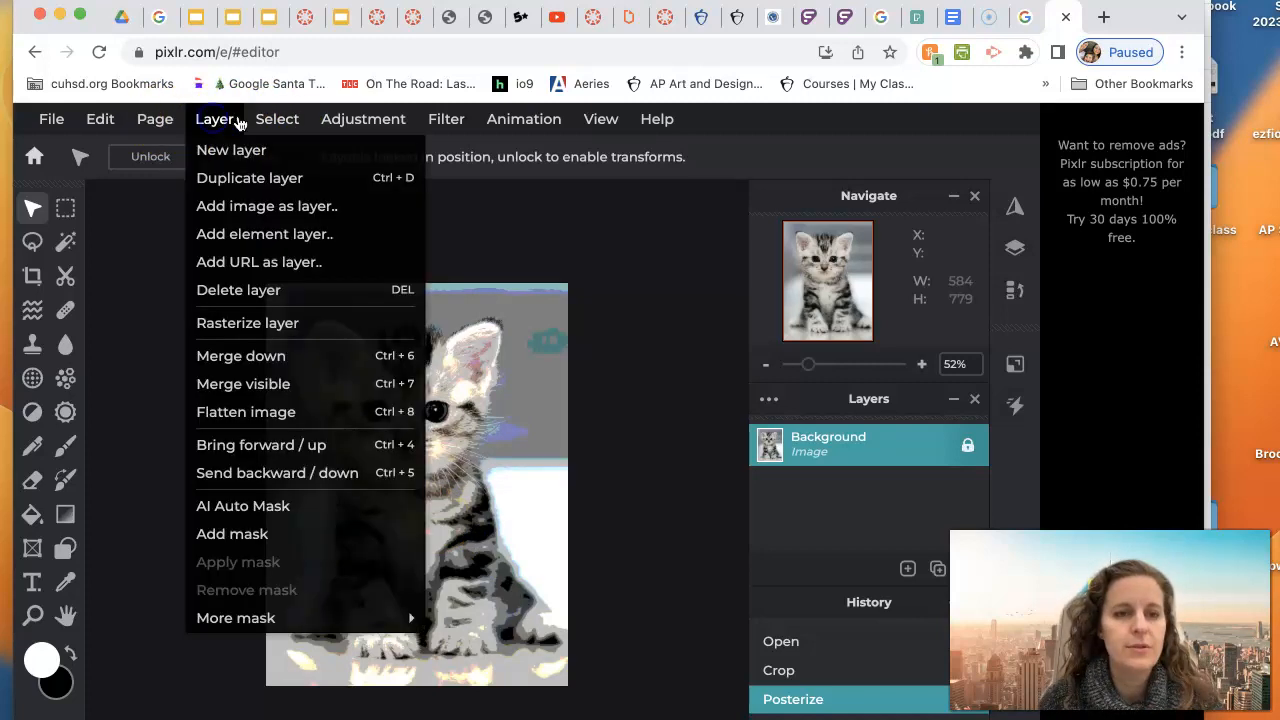
{"action": "mouse_move", "coordinate": [253, 122]}
{"action": "mouse_move", "coordinate": [325, 124]}
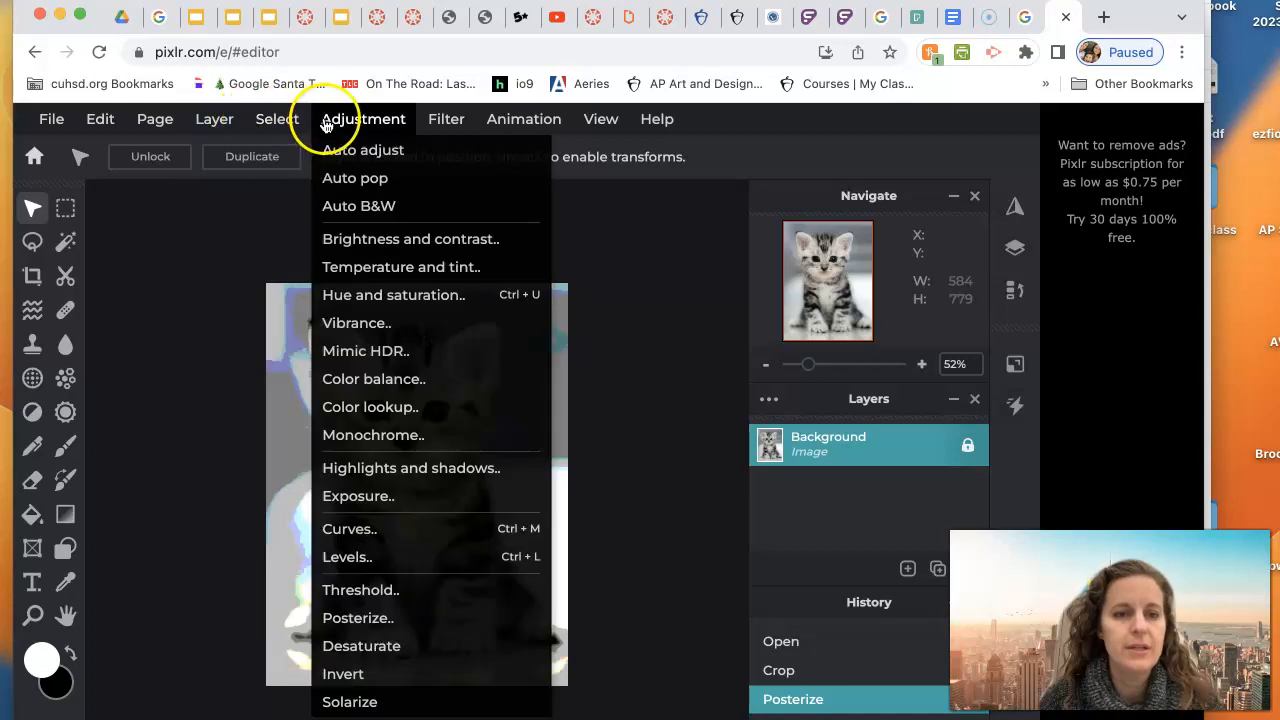
{"action": "left_click", "coordinate": [360, 206]}
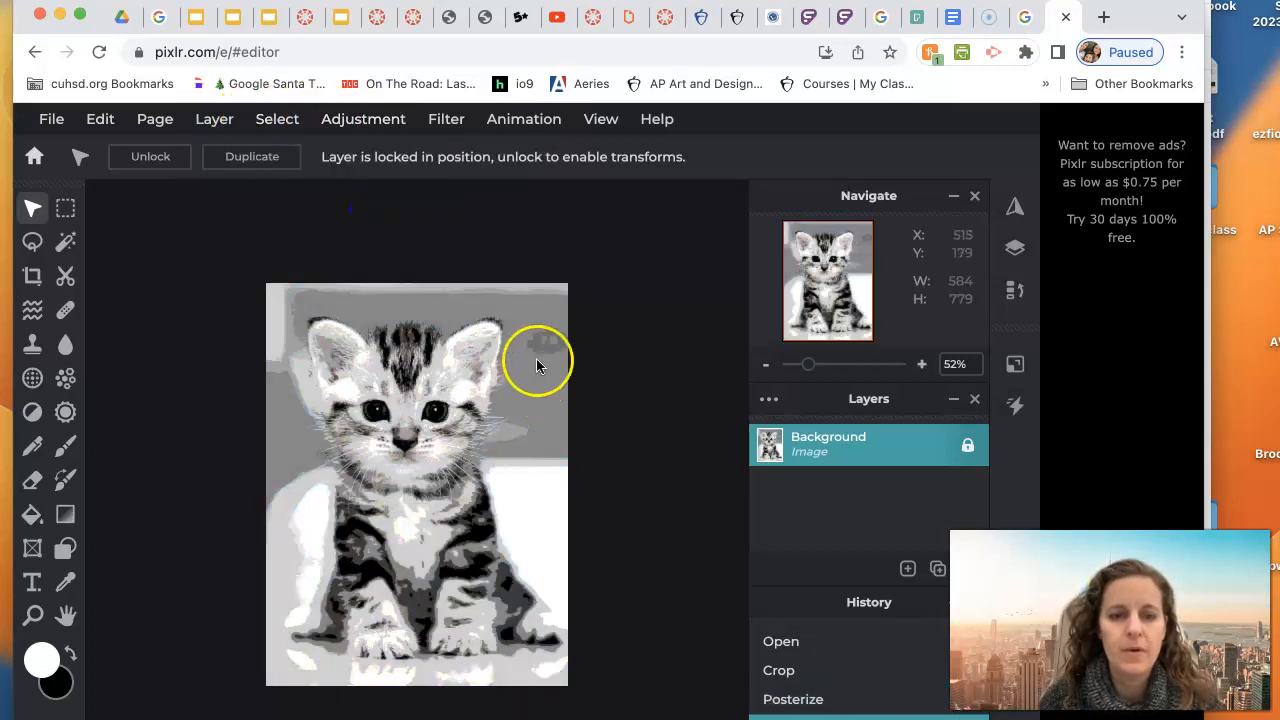
Zoom in to 92% on the kitten's face to examine the separate gray tone areas
{"action": "left_click", "coordinate": [34, 616]}
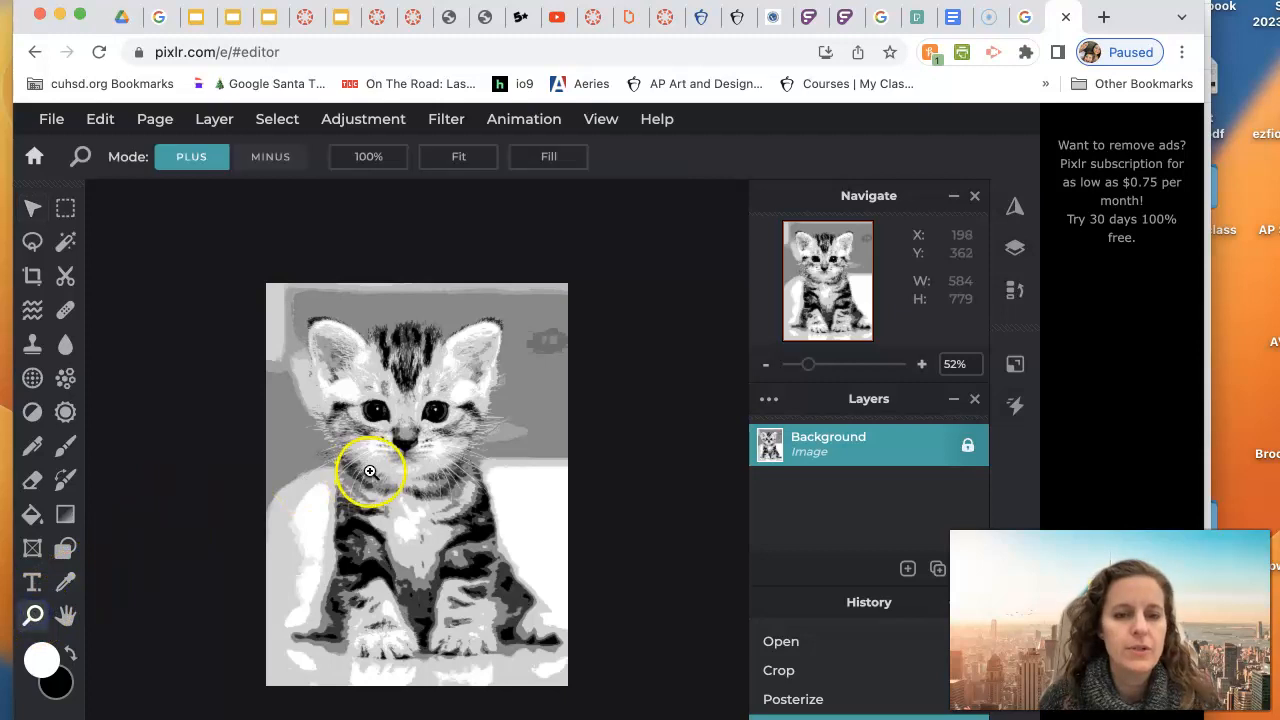
{"action": "left_click", "coordinate": [395, 460]}
{"action": "left_click", "coordinate": [394, 459]}
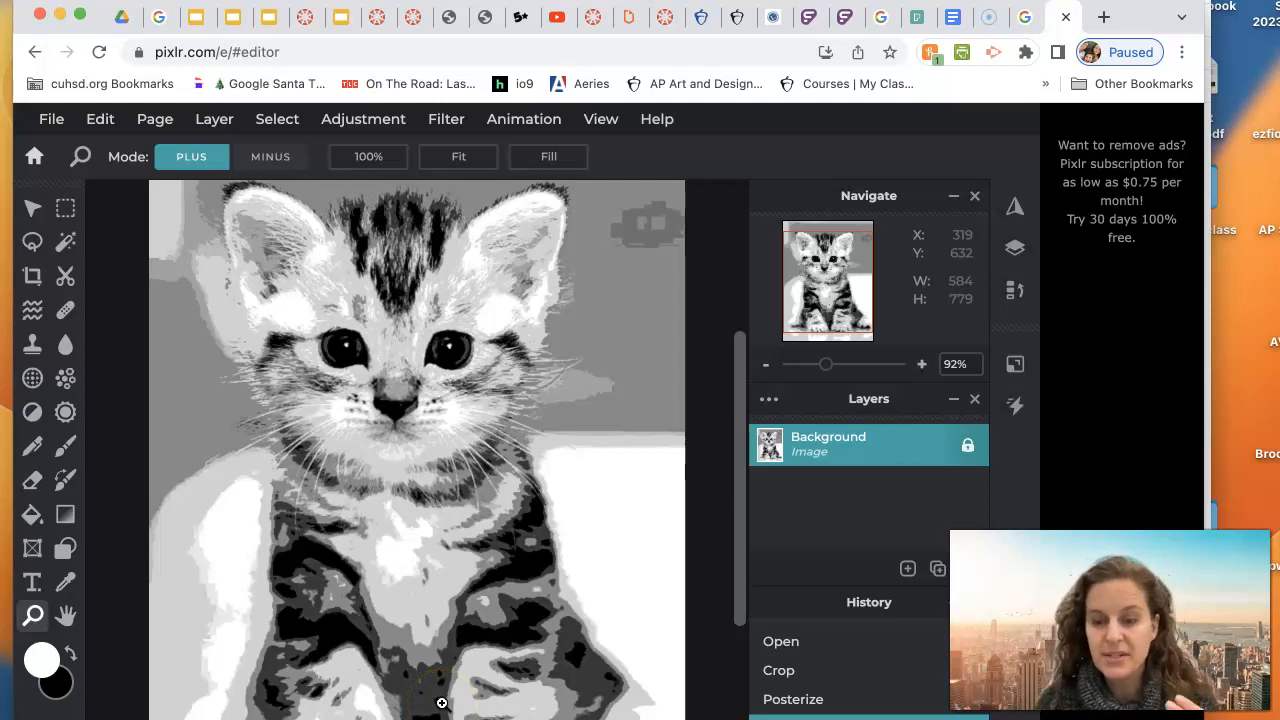
Save the black-and-white kitten image as a high-quality JPG at 90%, 584 × 779 pixels
{"action": "scroll", "coordinate": [480, 520], "scroll_direction": "down", "scroll_amount": 5}
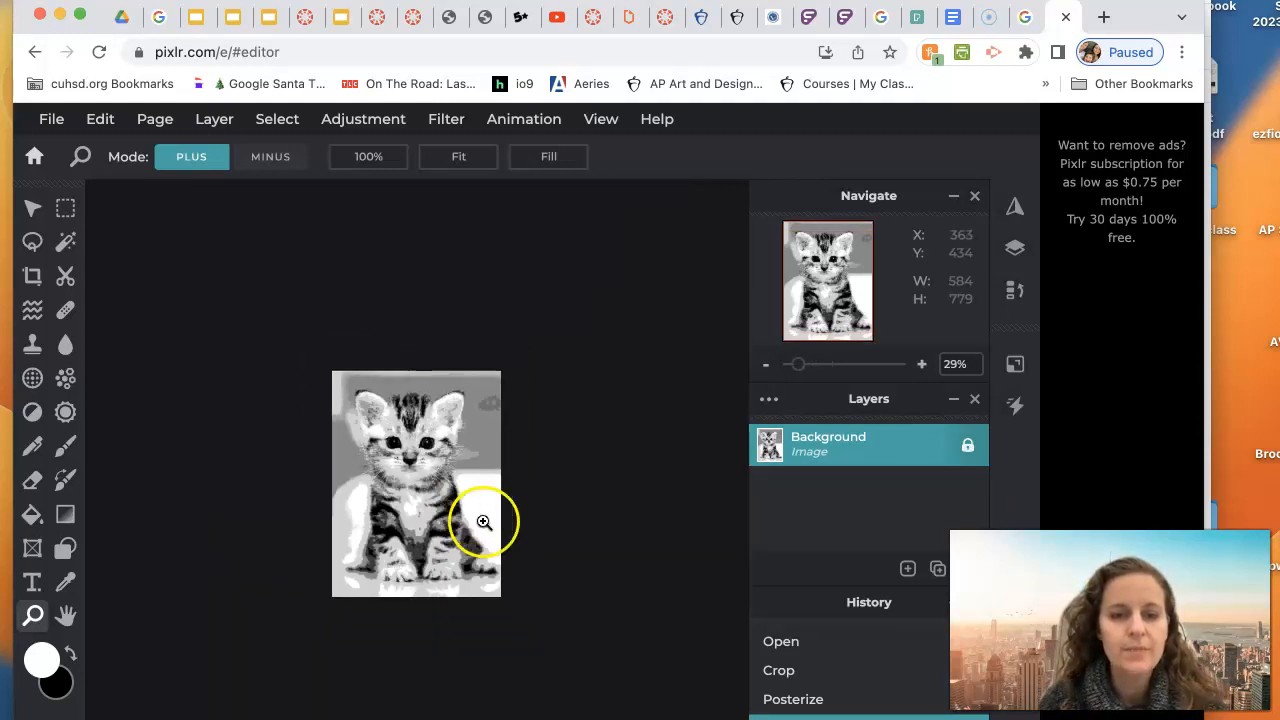
{"action": "scroll", "coordinate": [514, 498], "scroll_direction": "up", "scroll_amount": 6}
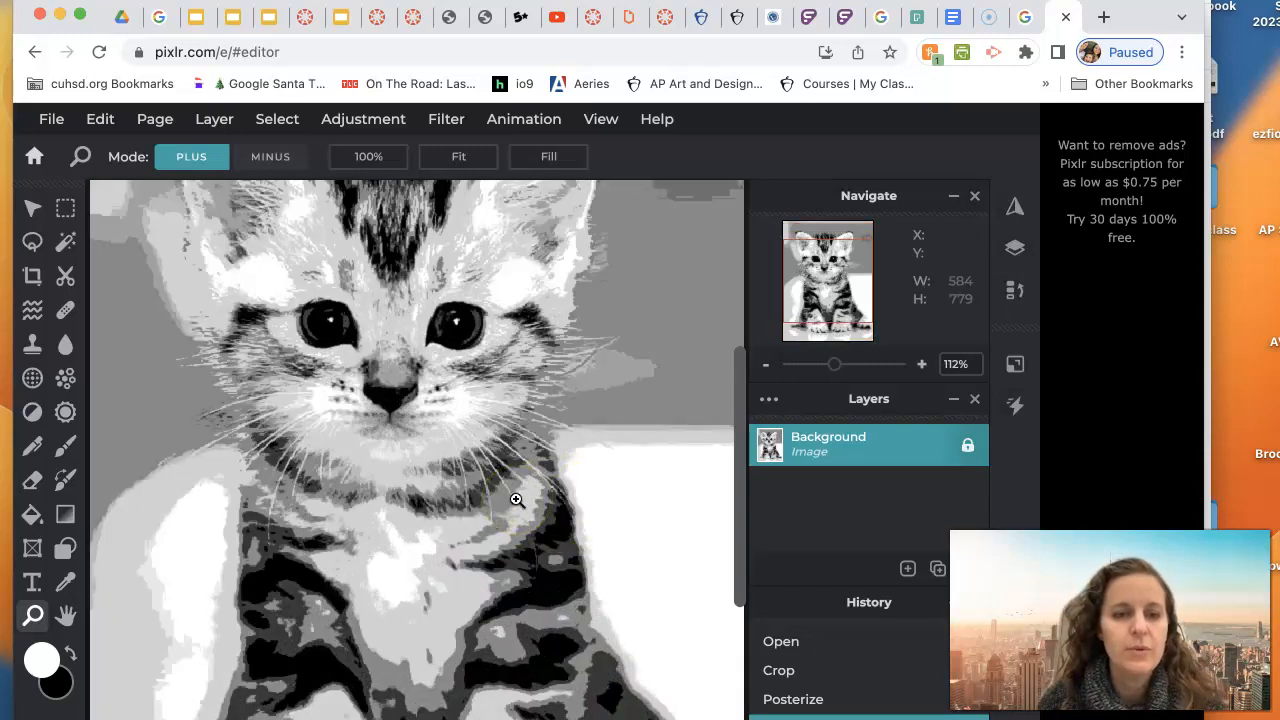
{"action": "scroll", "coordinate": [516, 500], "scroll_direction": "down", "scroll_amount": 4}
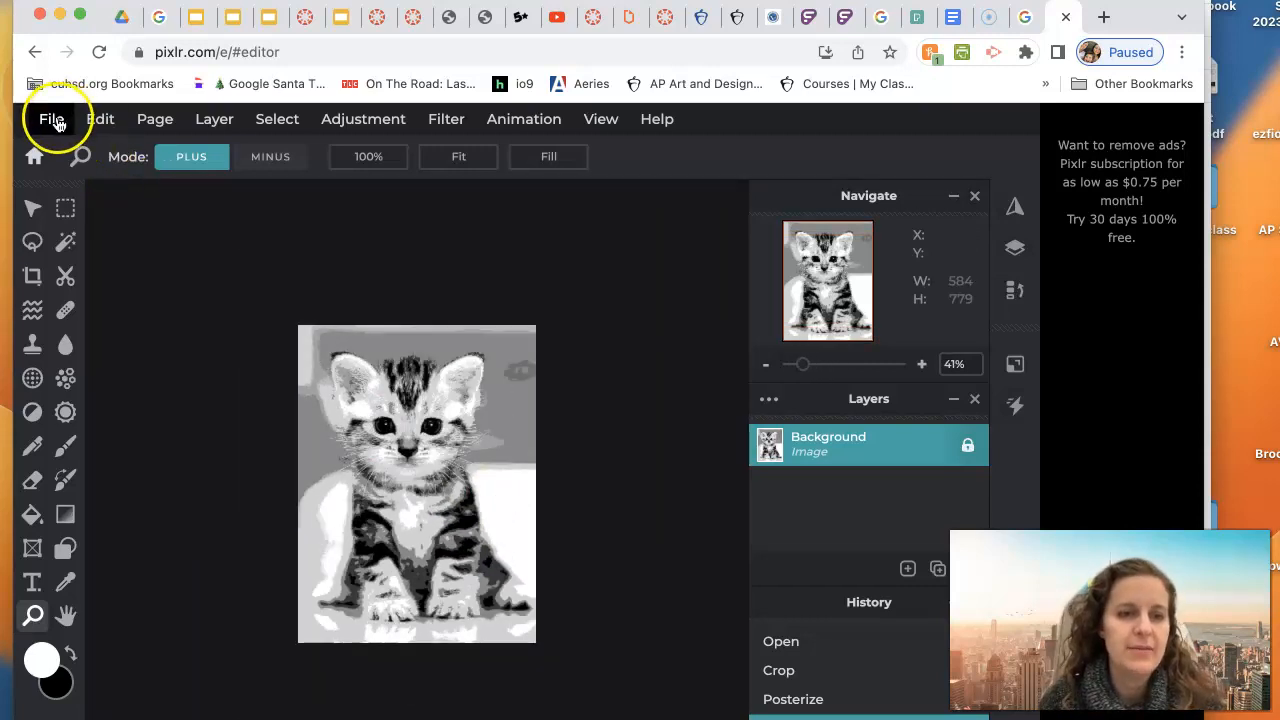
{"action": "left_click", "coordinate": [52, 120]}
{"action": "mouse_move", "coordinate": [136, 329]}
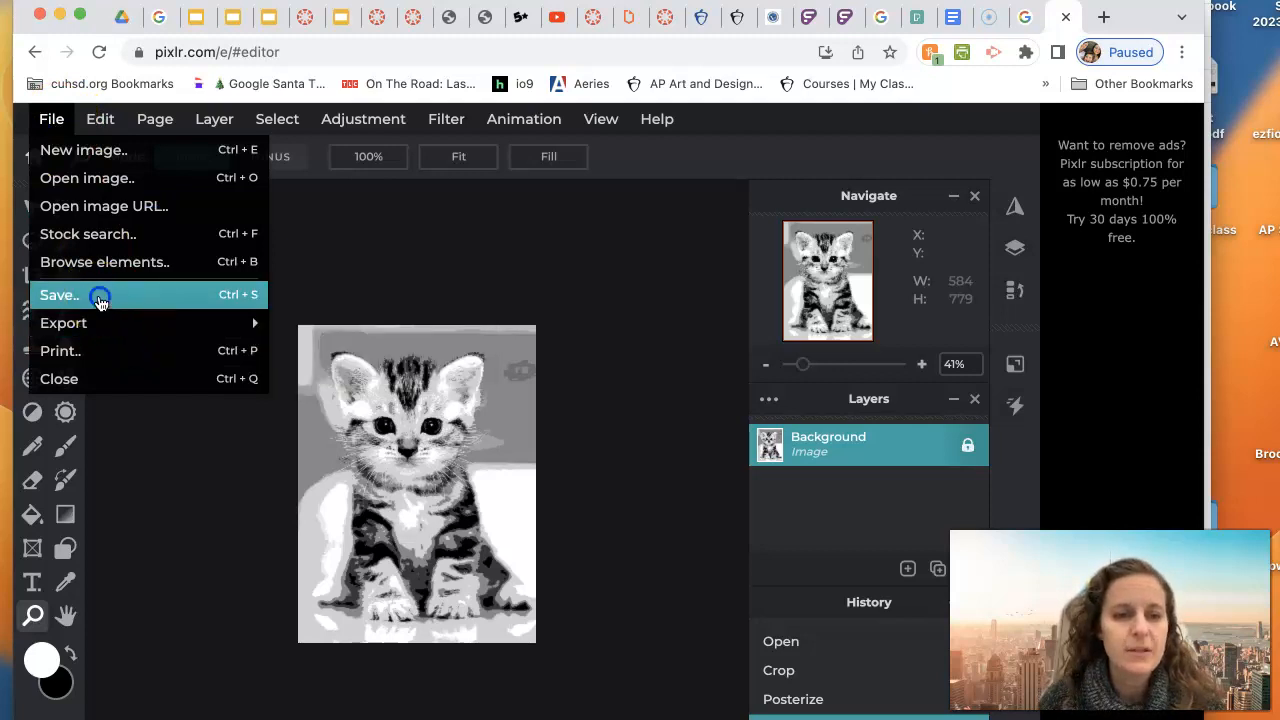
{"action": "left_click", "coordinate": [103, 294]}
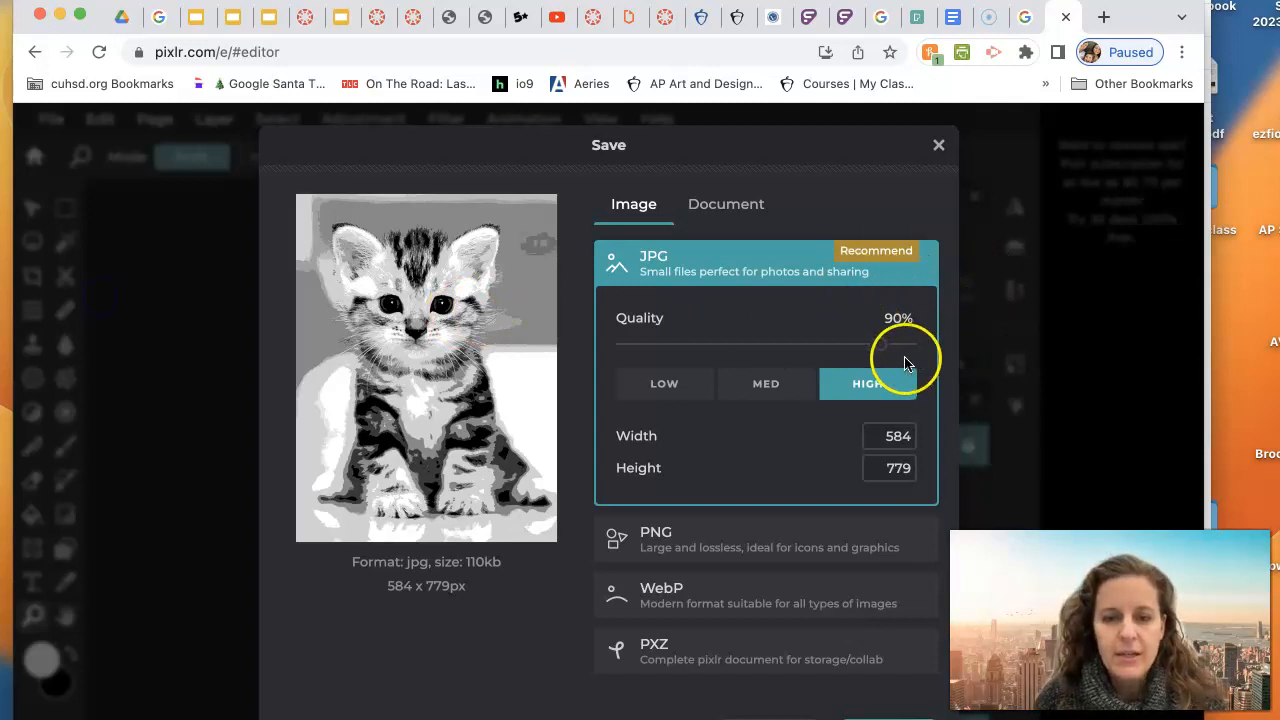
{"action": "left_click", "coordinate": [855, 440]}
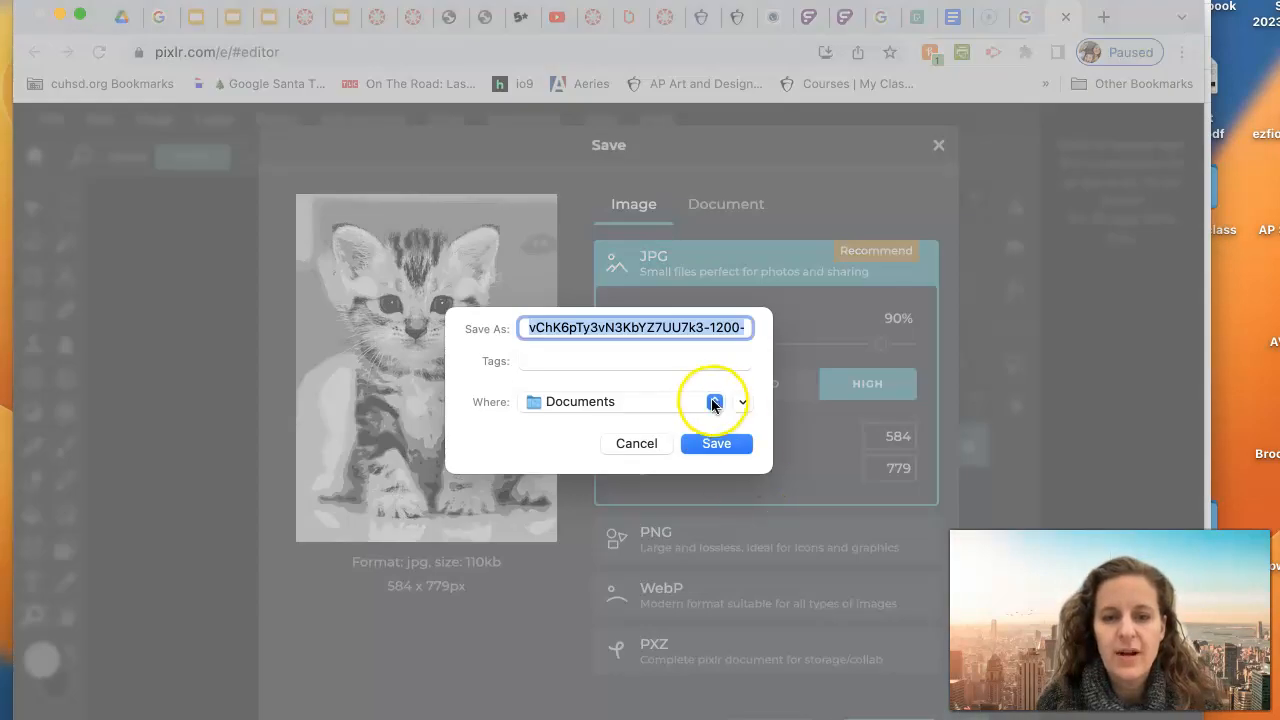
Store the JPG on the Desktop, named "popartkitten" followed by the author's first name, and dismiss the sign-up offer
{"action": "left_click", "coordinate": [705, 405]}
{"action": "left_click", "coordinate": [643, 623]}
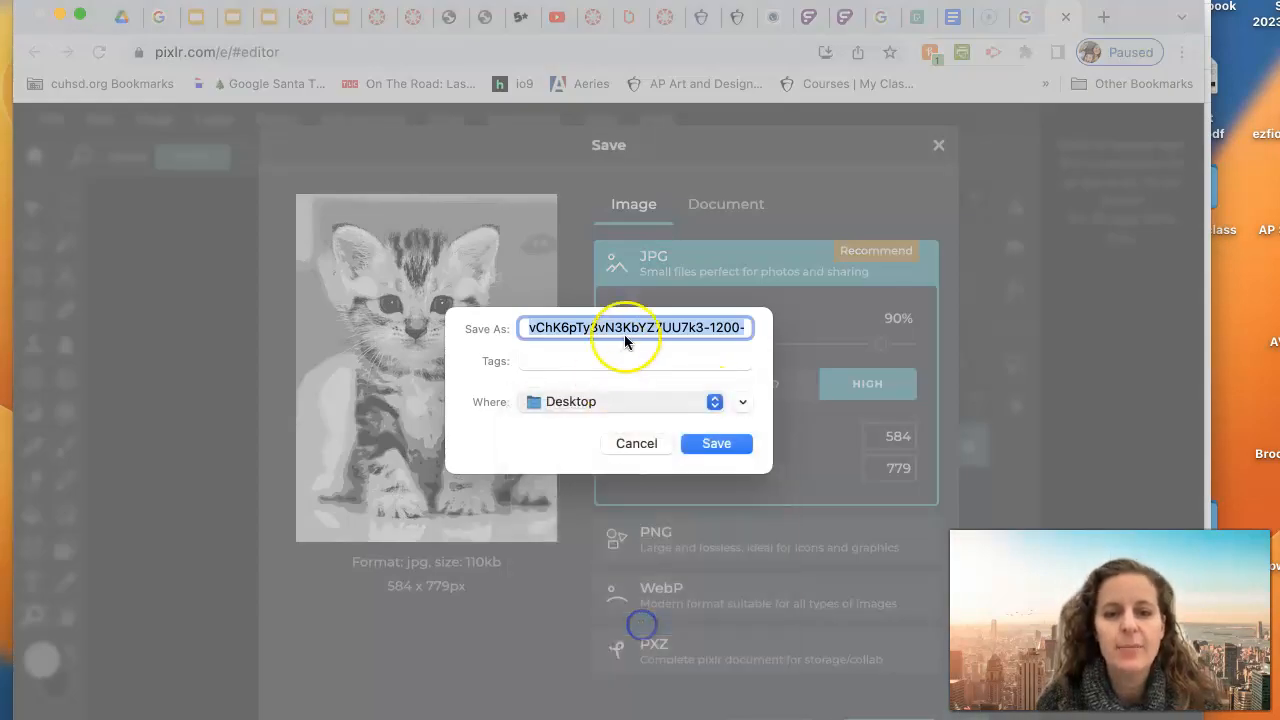
{"action": "type", "text": "popartkittenAmanda"}
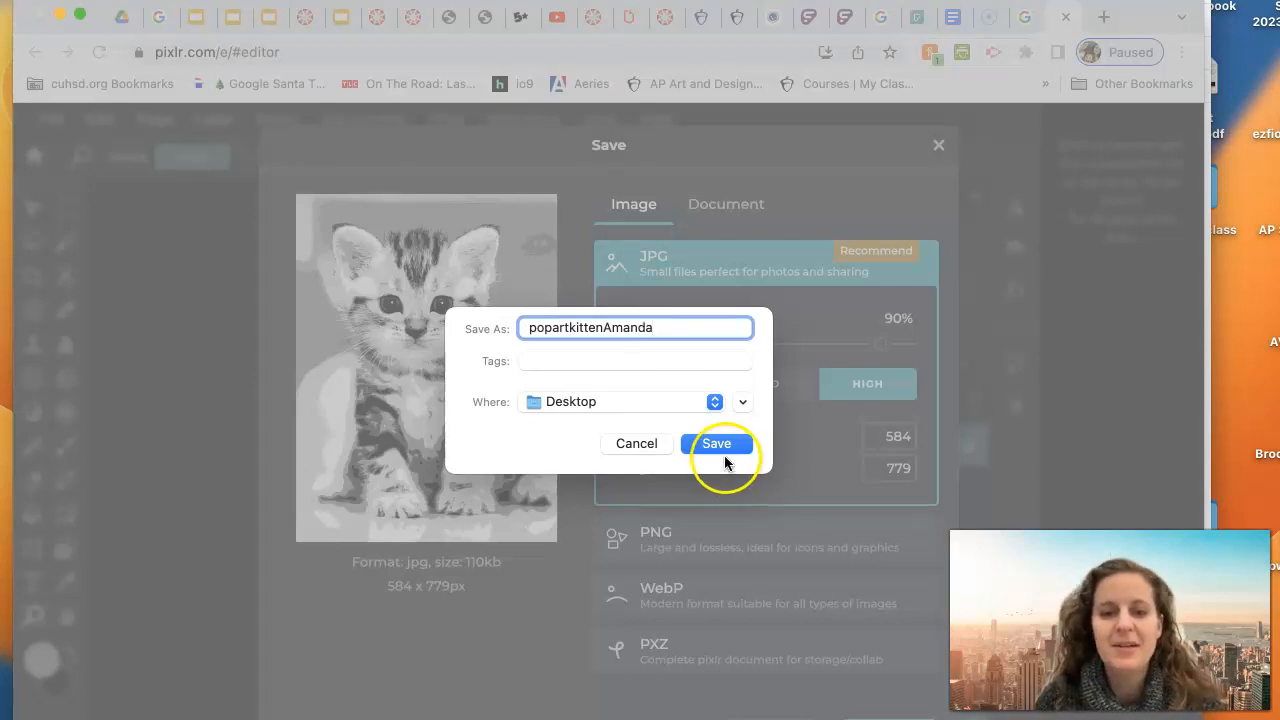
{"action": "left_click", "coordinate": [725, 452]}
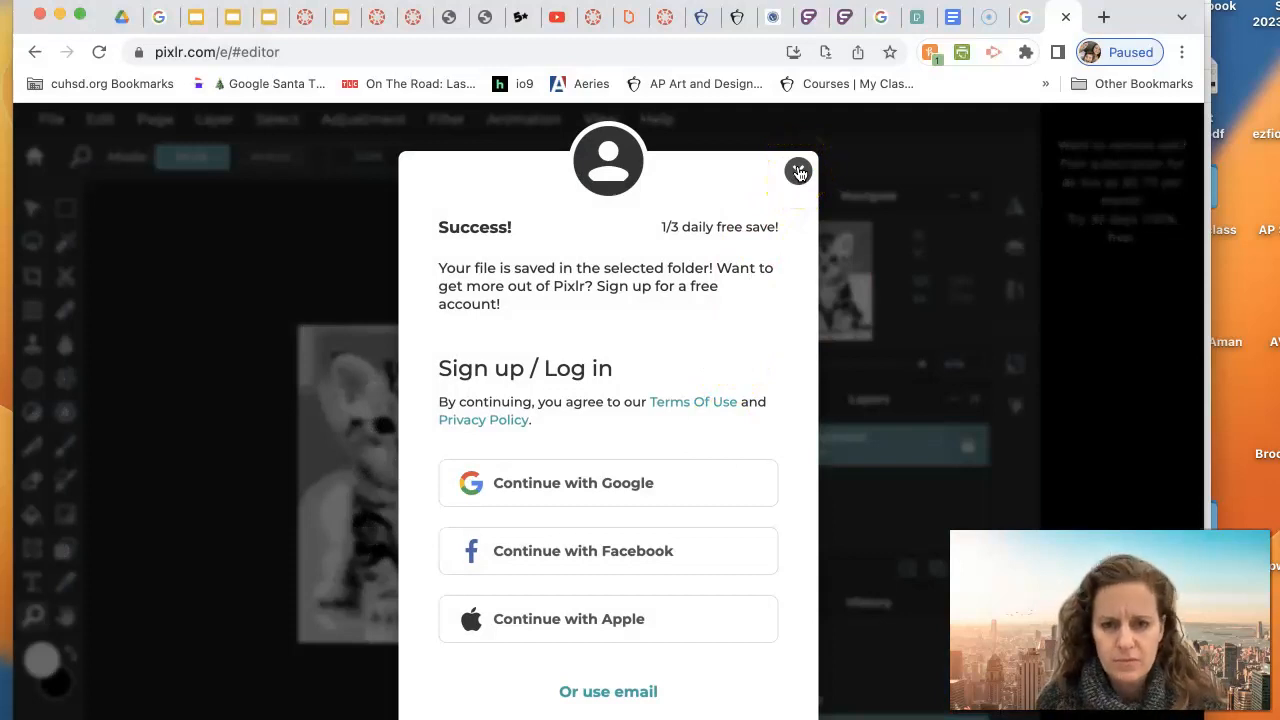
{"action": "left_click", "coordinate": [799, 173]}
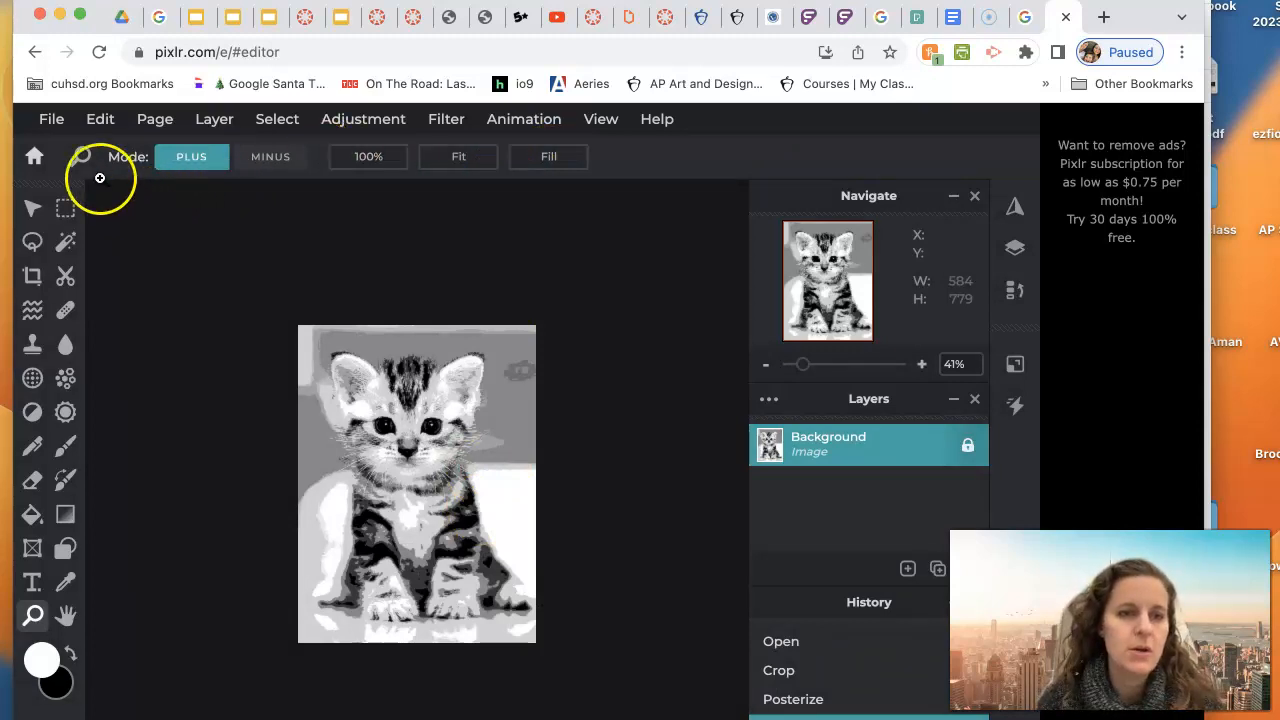
Open the lion photo imageForEntry5-ODq.webp from the "Helpful art class images" folder
{"action": "left_click", "coordinate": [52, 119]}
{"action": "left_click", "coordinate": [80, 176]}
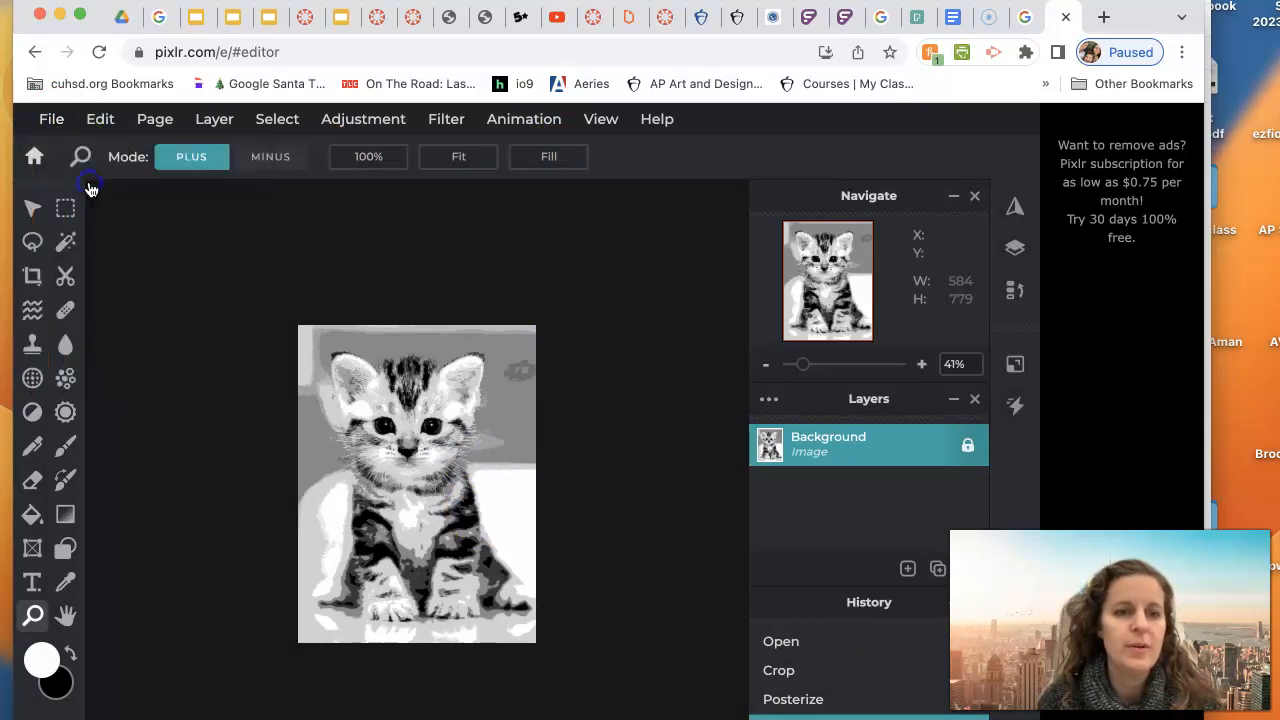
{"action": "scroll", "coordinate": [636, 366], "scroll_direction": "down", "scroll_amount": 3}
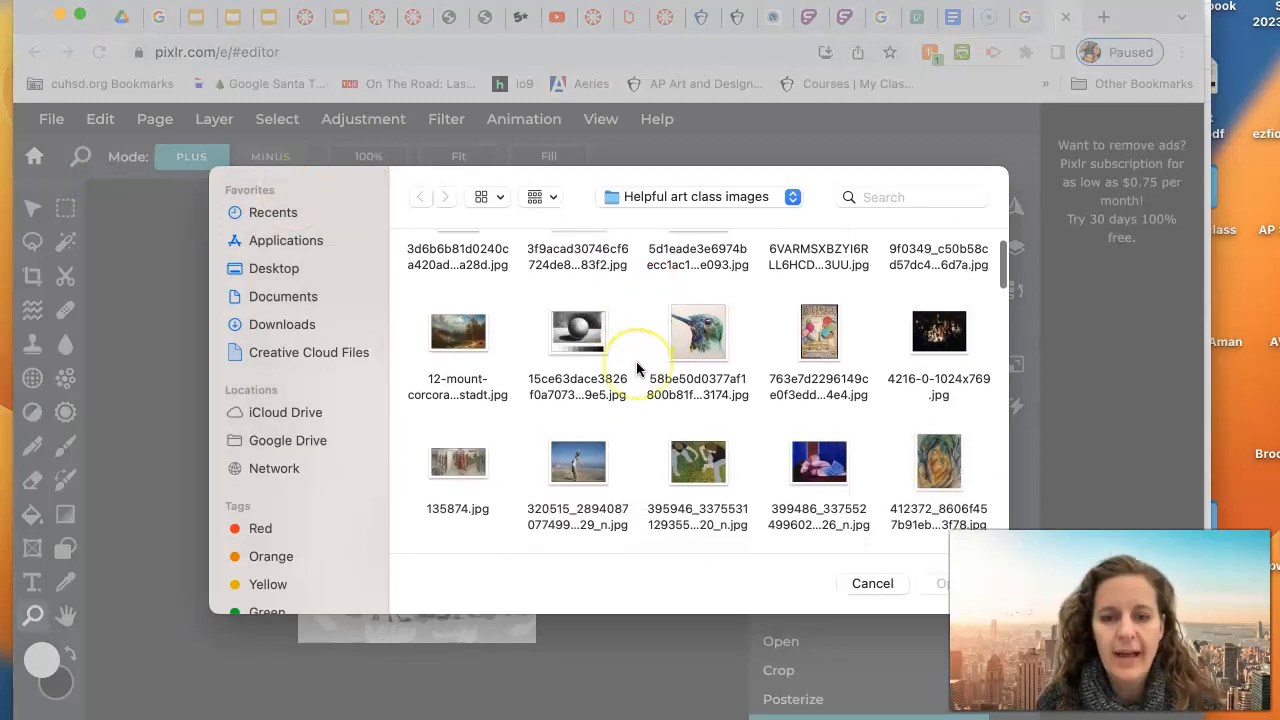
{"action": "scroll", "coordinate": [638, 370], "scroll_direction": "down", "scroll_amount": 5}
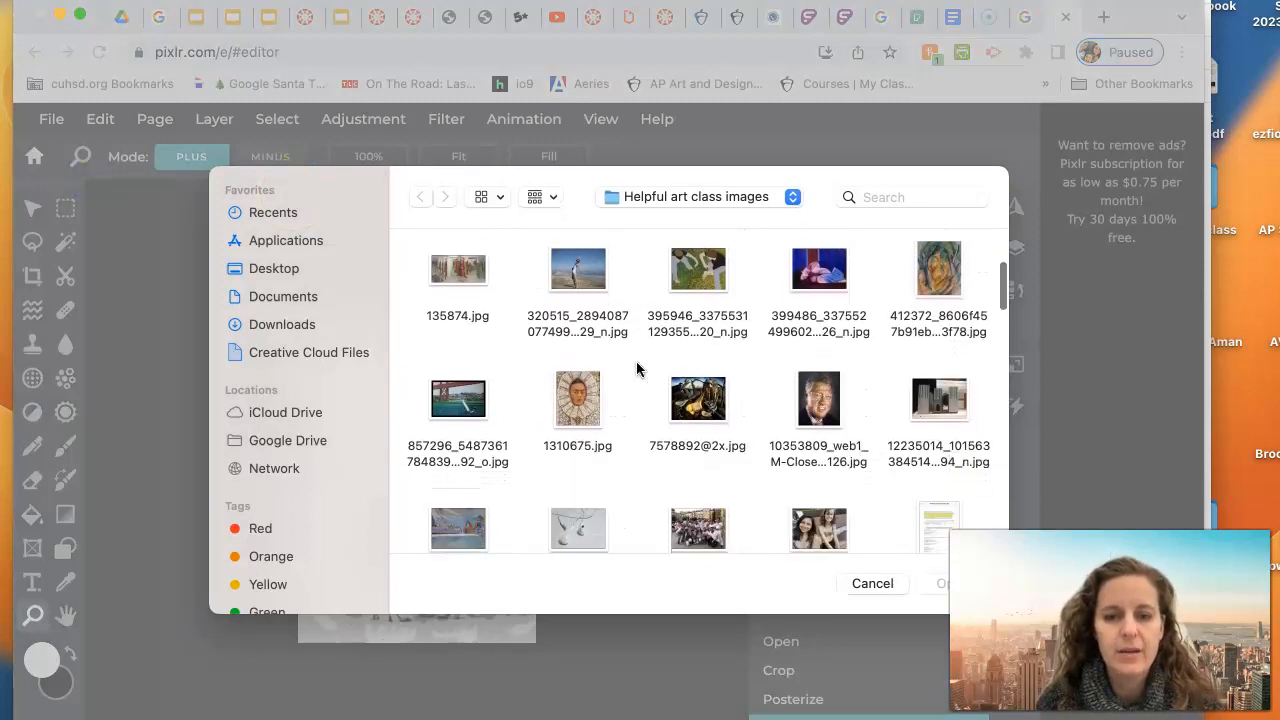
{"action": "scroll", "coordinate": [637, 369], "scroll_direction": "down", "scroll_amount": 5}
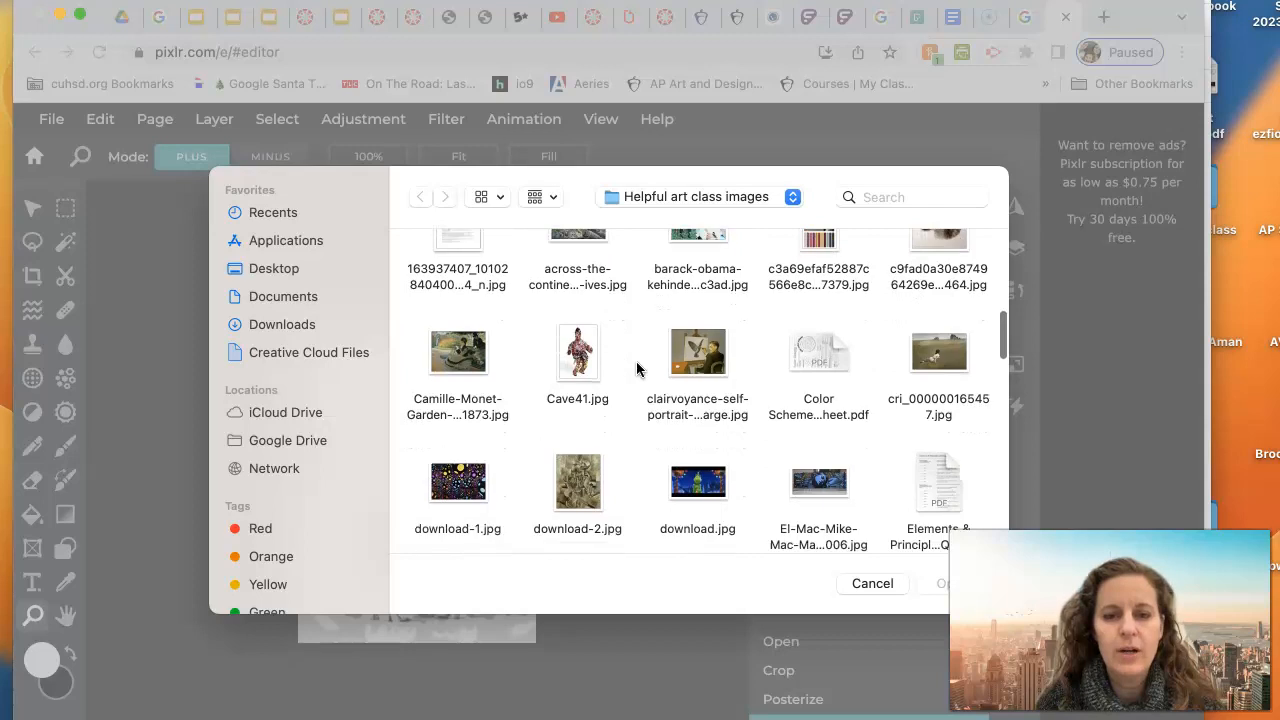
{"action": "scroll", "coordinate": [637, 369], "scroll_direction": "down", "scroll_amount": 4}
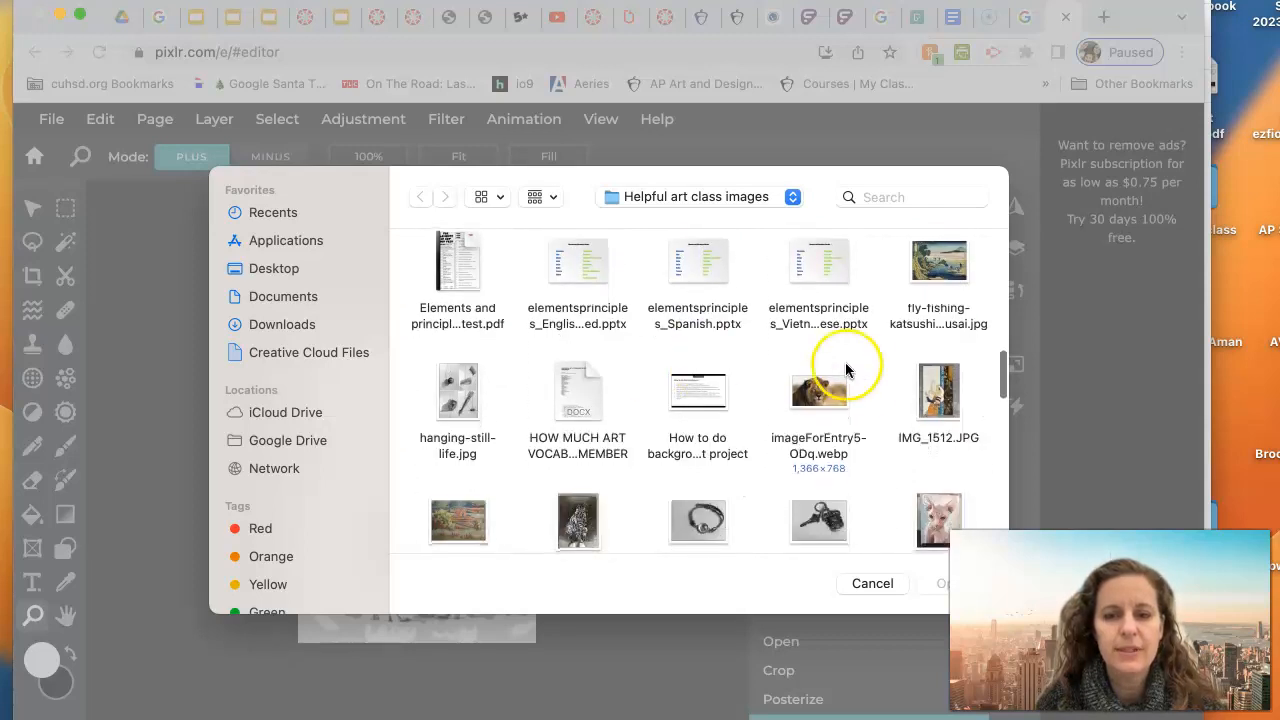
{"action": "left_click", "coordinate": [820, 388]}
{"action": "left_click", "coordinate": [940, 583]}
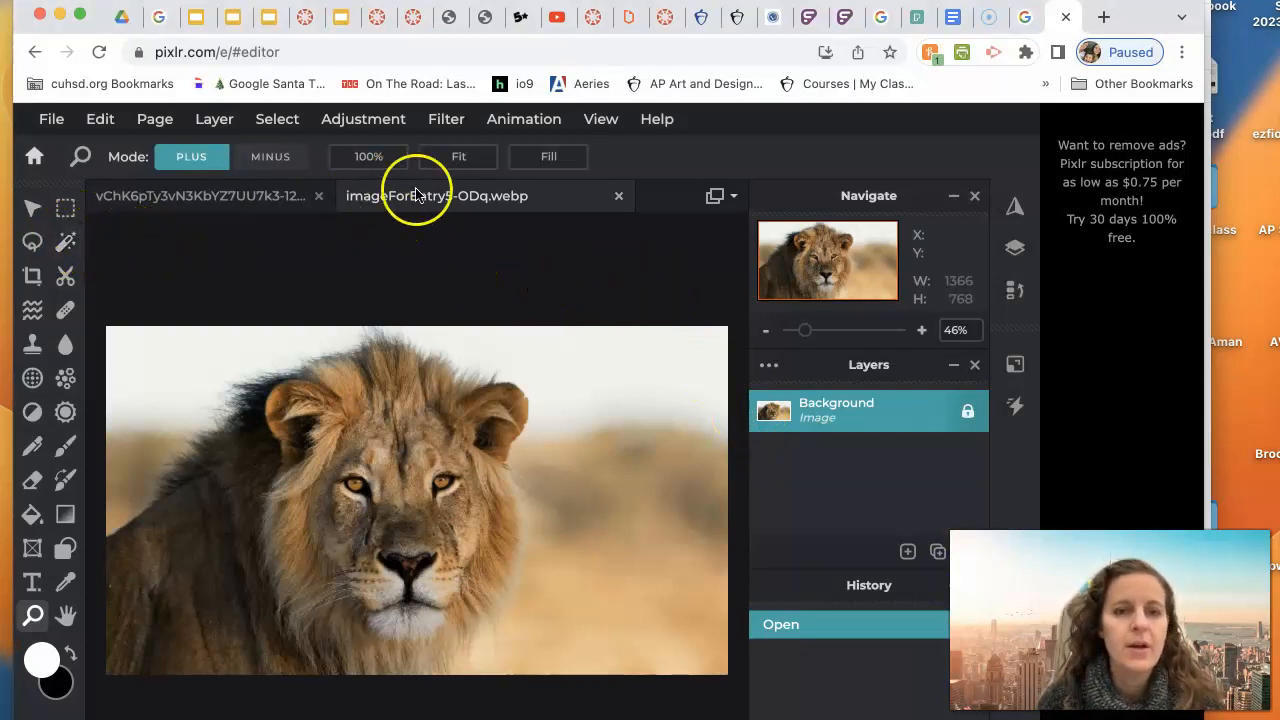
Posterize the lion photo to 4 colors and convert it to black and white with the Auto B&W adjustment
{"action": "left_click", "coordinate": [365, 119]}
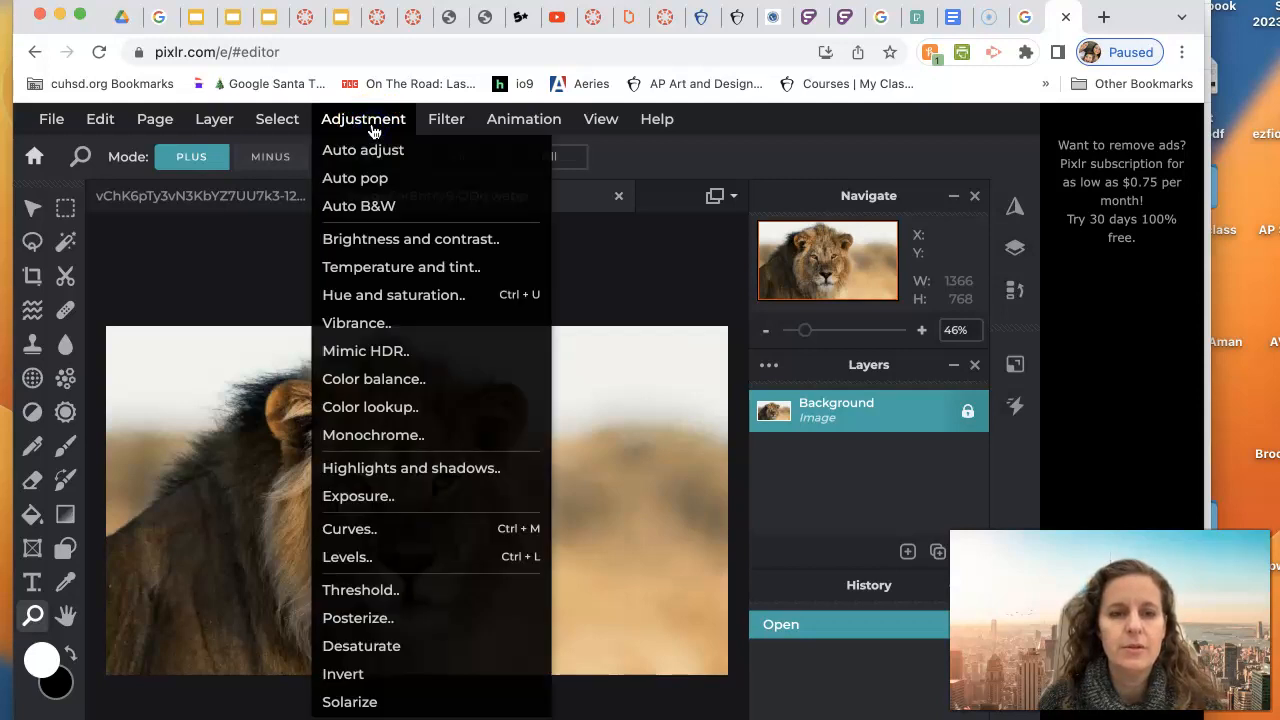
{"action": "left_click", "coordinate": [371, 618]}
{"action": "left_click_drag", "start_coordinate": [455, 485], "coordinate": [487, 486]}
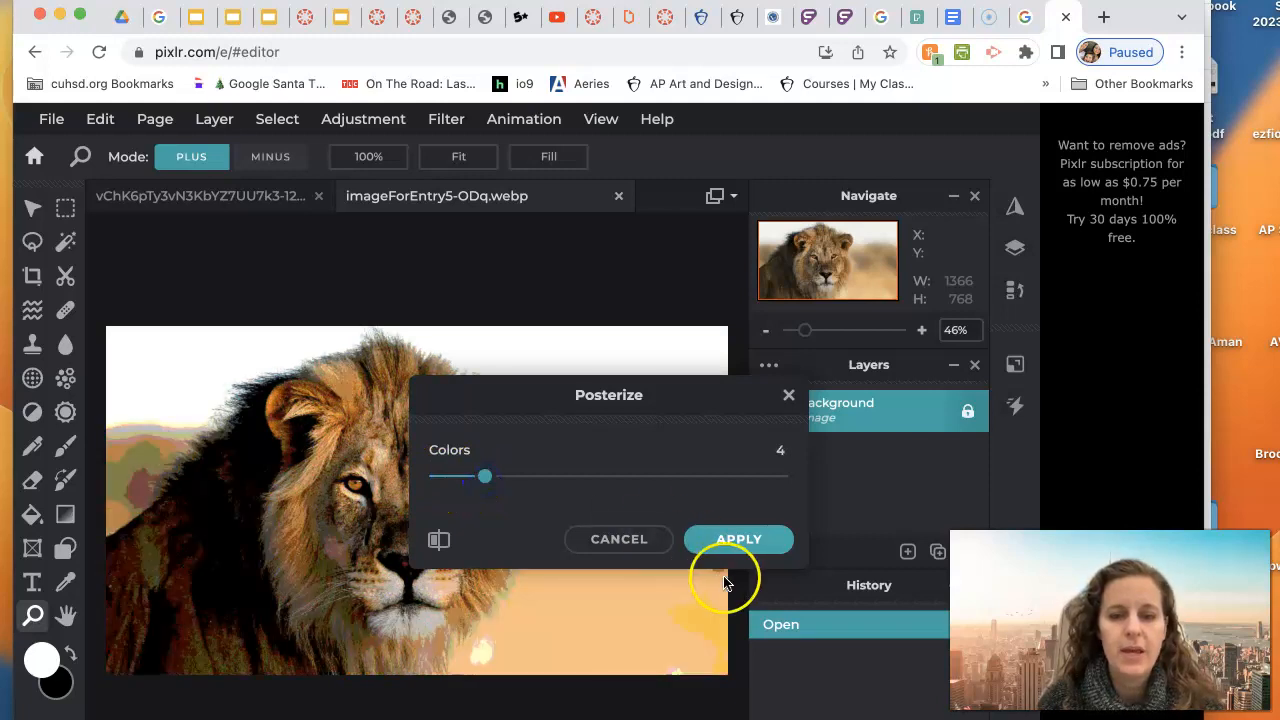
{"action": "left_click", "coordinate": [737, 538]}
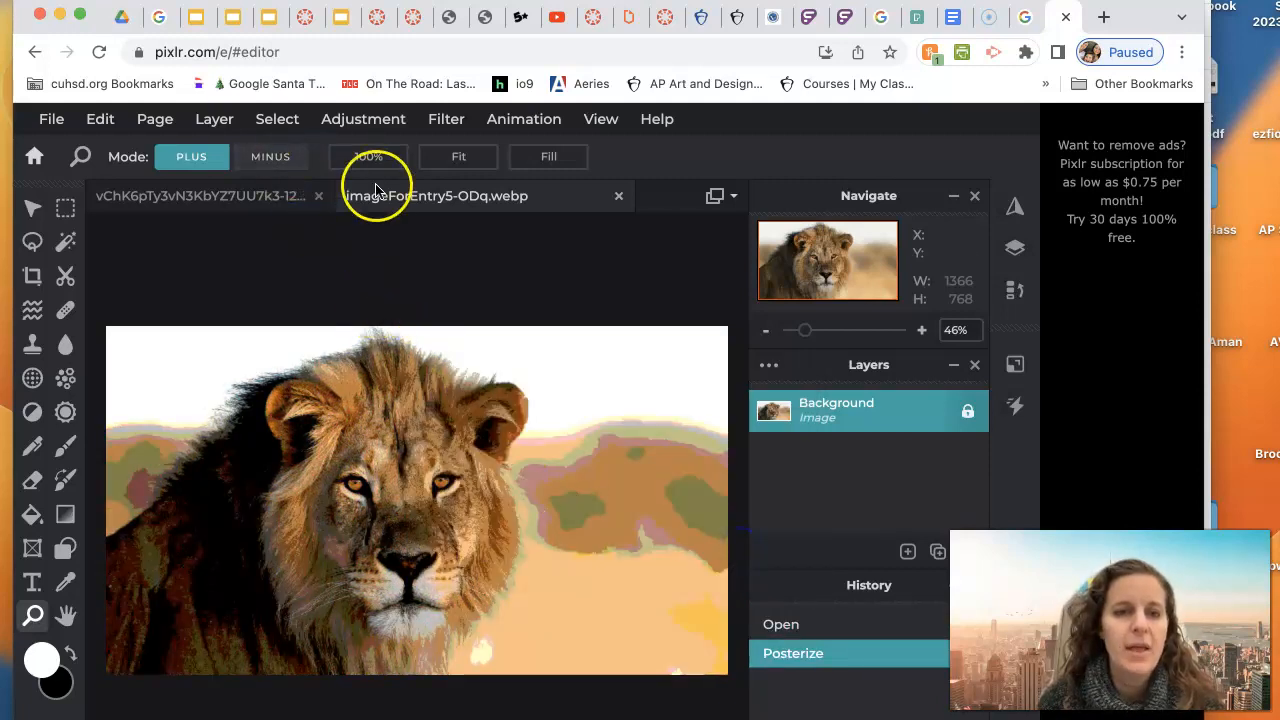
{"action": "left_click", "coordinate": [356, 120]}
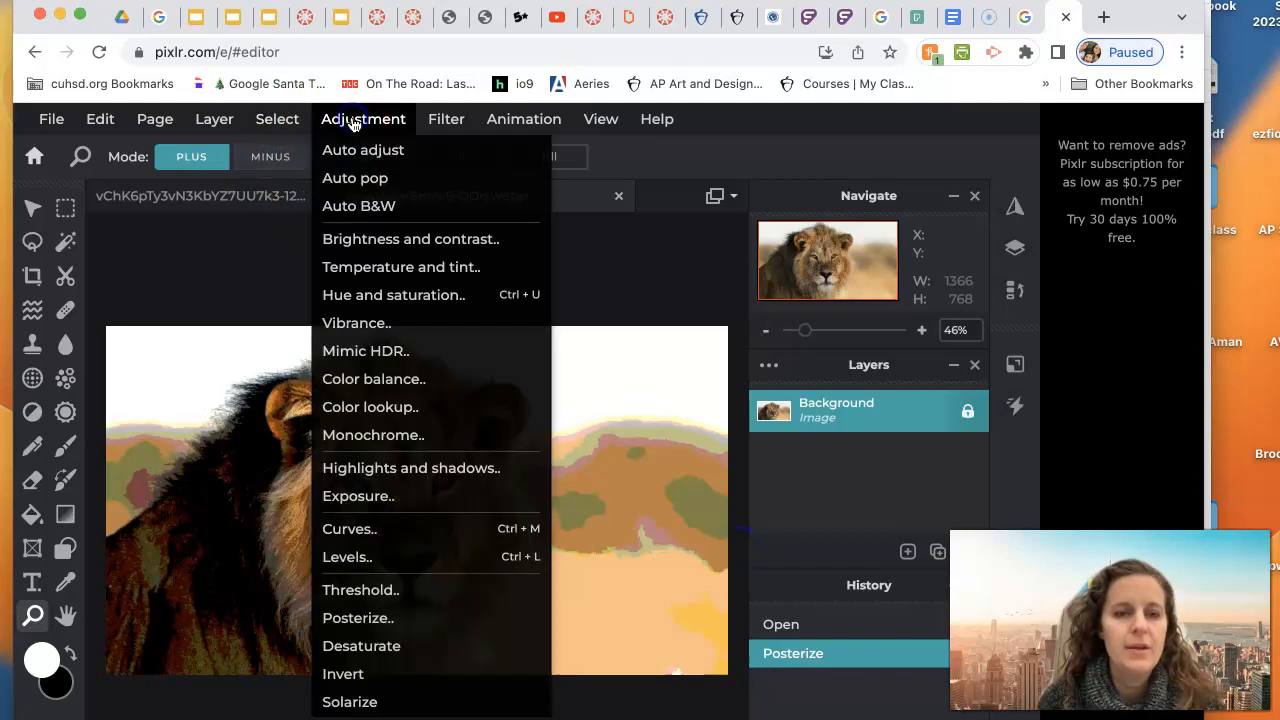
{"action": "left_click", "coordinate": [378, 216]}
Compare the gray tone areas of the lion's face with those of the kitten image, viewing both up close
{"action": "left_click", "coordinate": [30, 632]}
{"action": "left_click", "coordinate": [356, 458]}
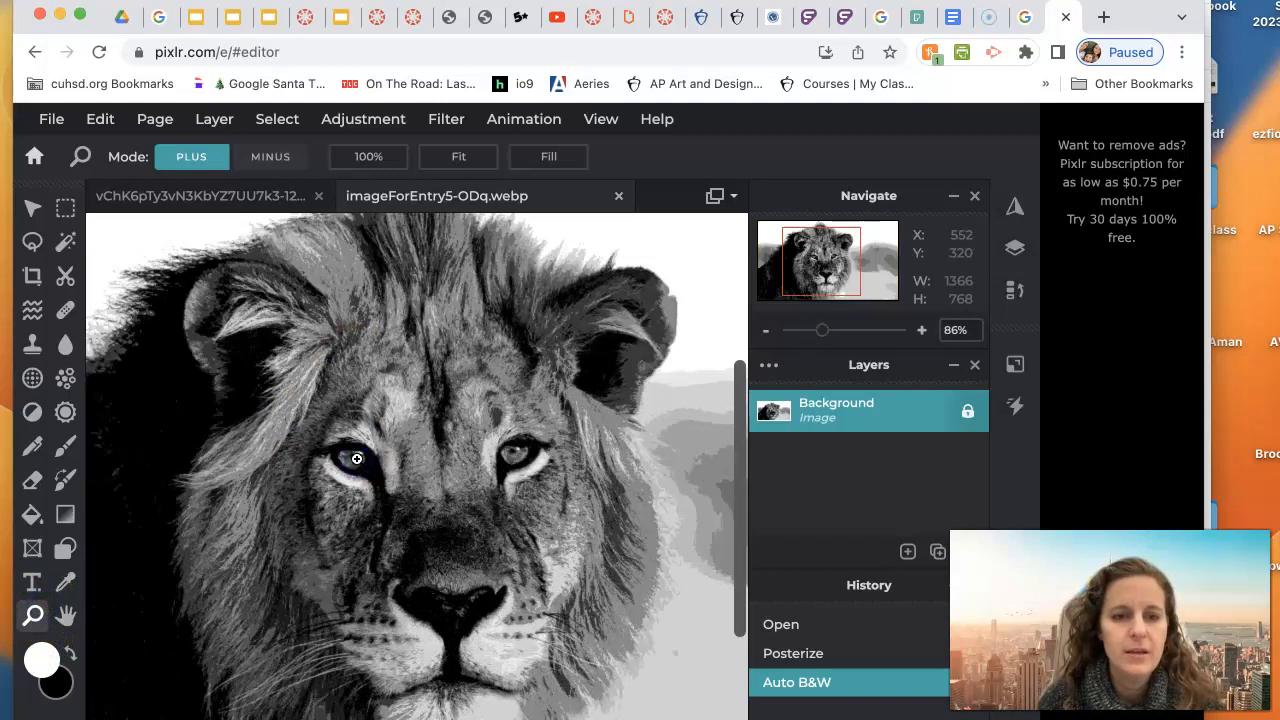
{"action": "left_click", "coordinate": [356, 458]}
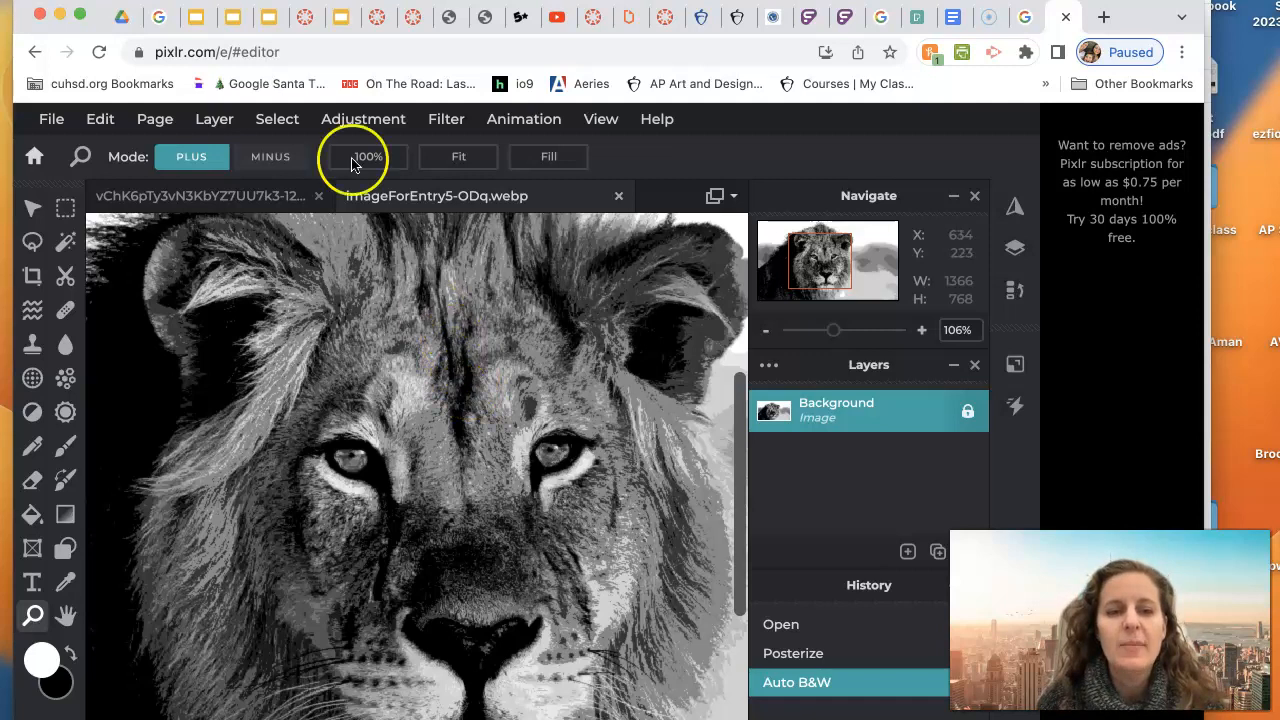
{"action": "left_click", "coordinate": [260, 197]}
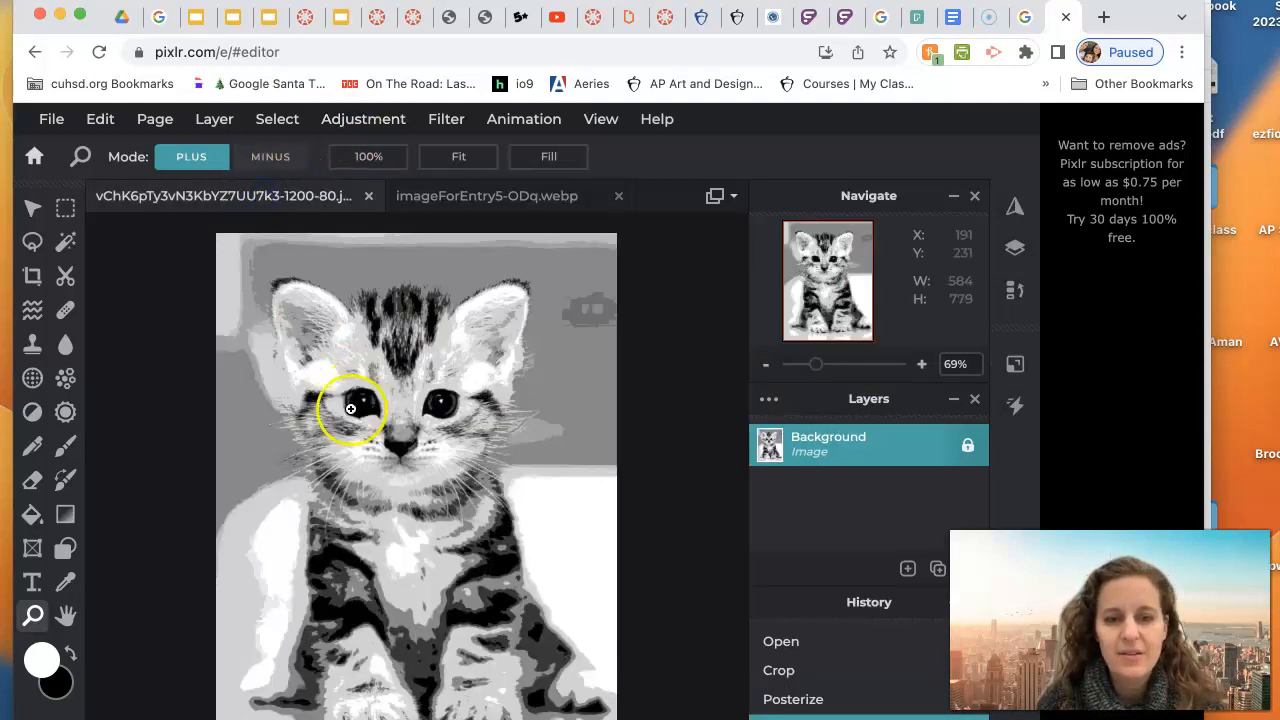
{"action": "left_click", "coordinate": [382, 422]}
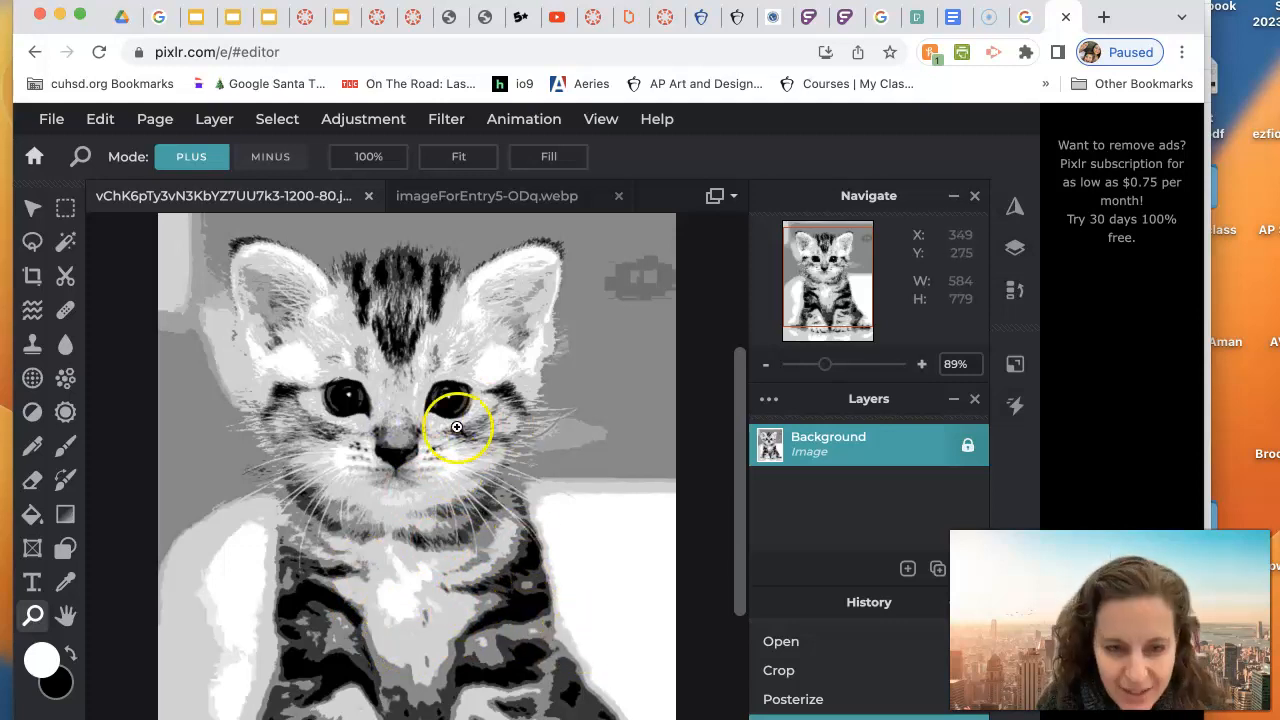
{"action": "scroll", "coordinate": [355, 505], "scroll_direction": "down", "scroll_amount": 3}
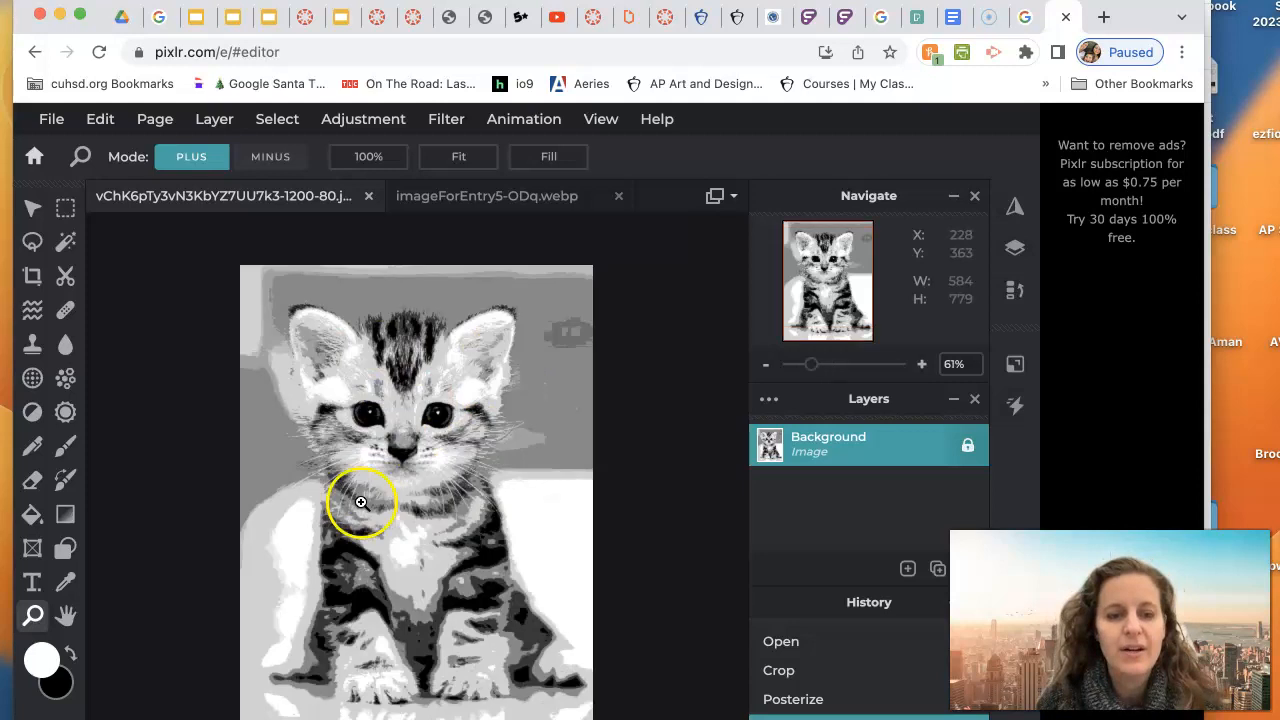
{"action": "scroll", "coordinate": [465, 586], "scroll_direction": "up", "scroll_amount": 3}
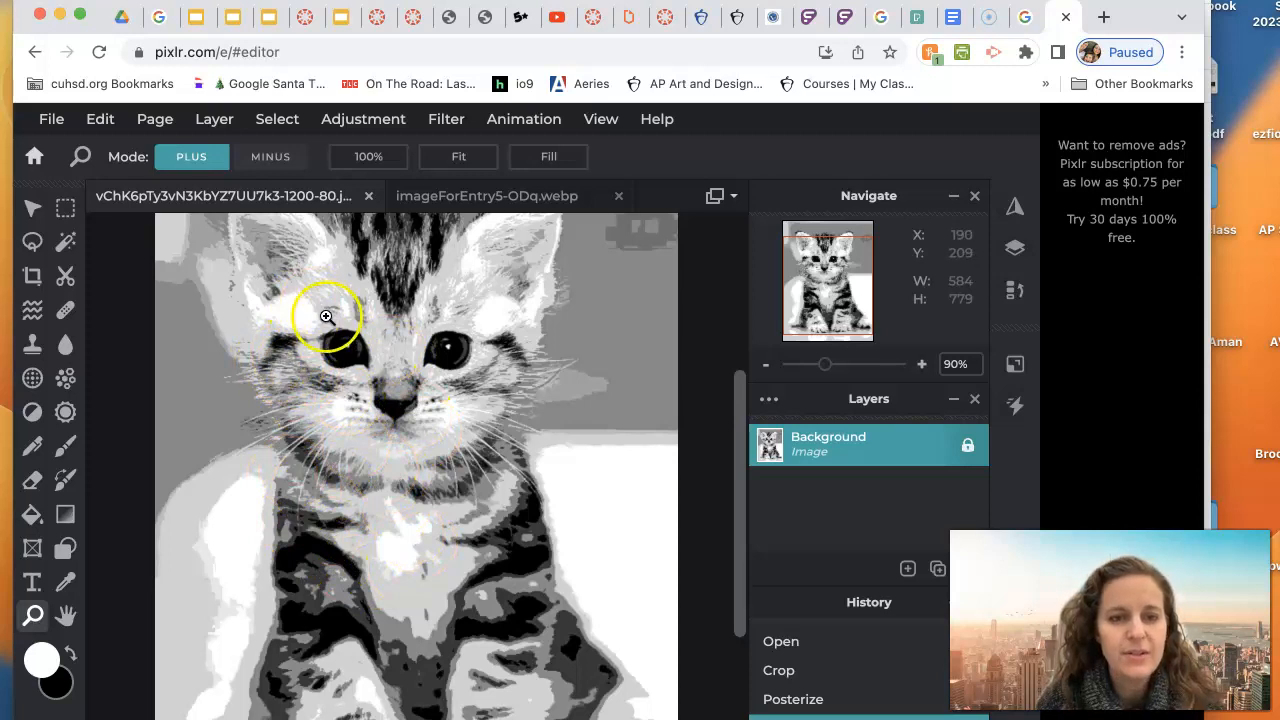
{"action": "left_click", "coordinate": [462, 196]}
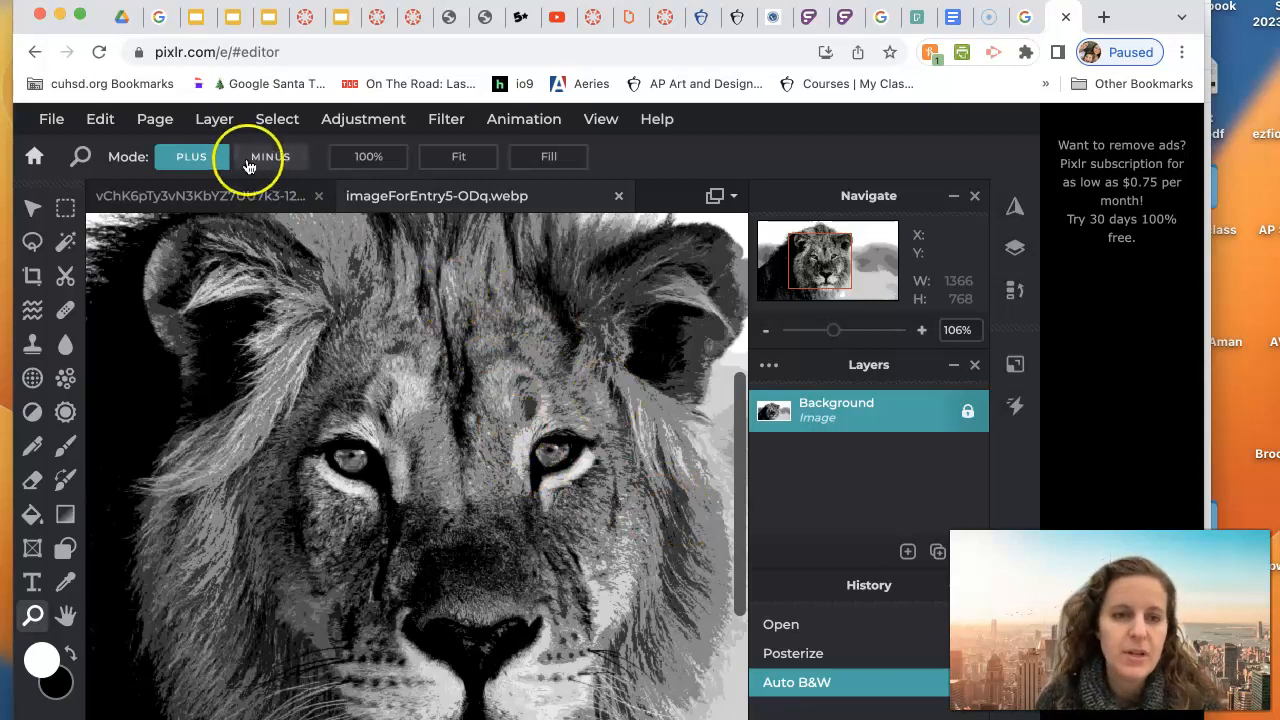
{"action": "left_click", "coordinate": [229, 195]}
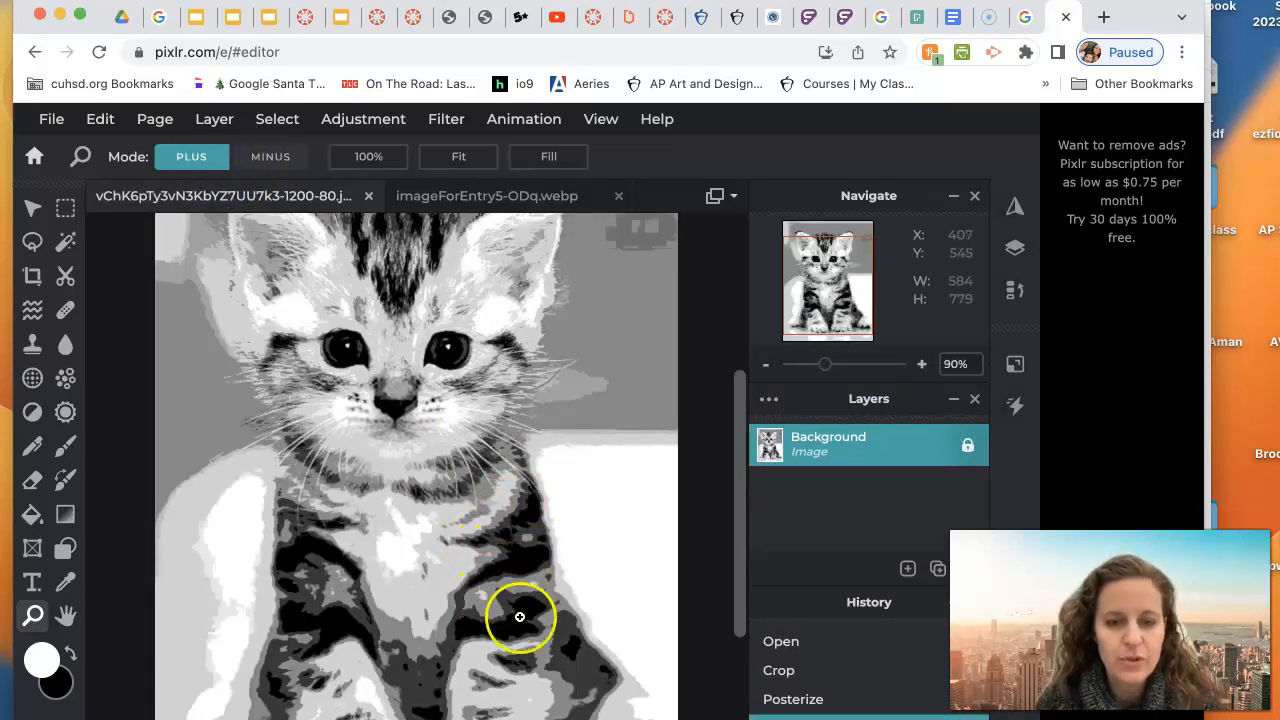
{"action": "left_click", "coordinate": [527, 198]}
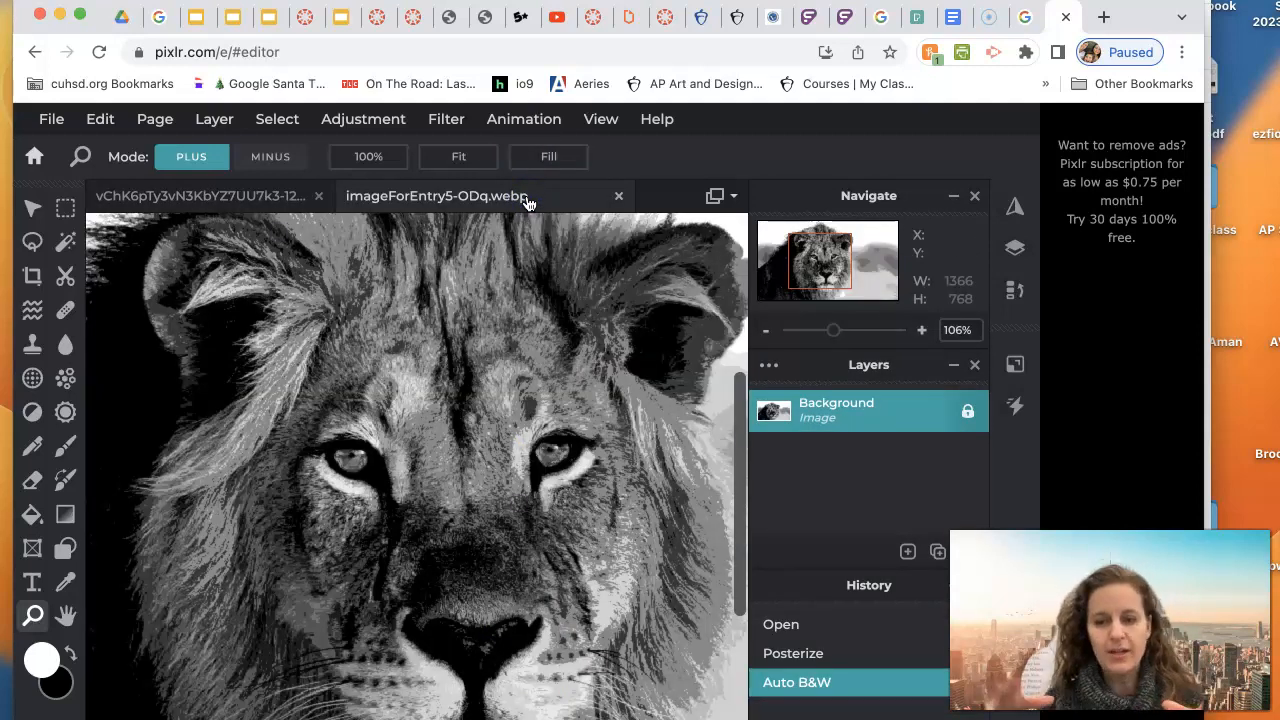
{"action": "left_click", "coordinate": [210, 197]}
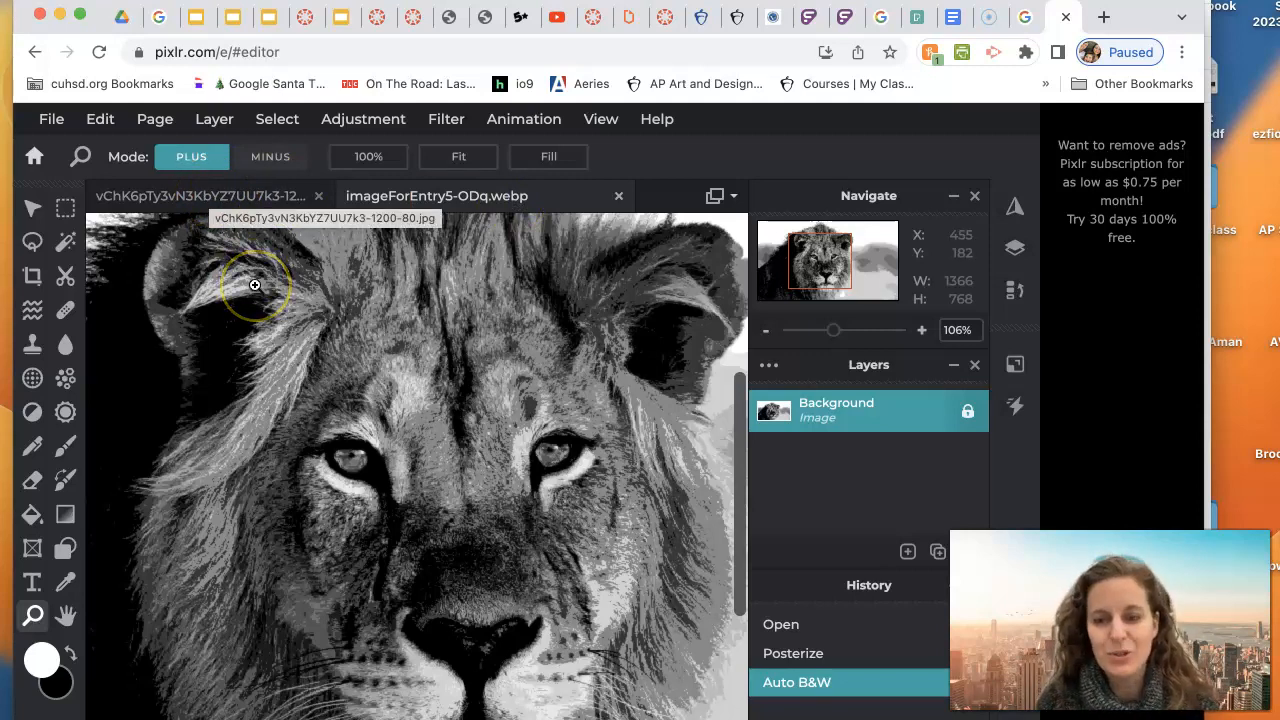
{"action": "left_click", "coordinate": [232, 200]}
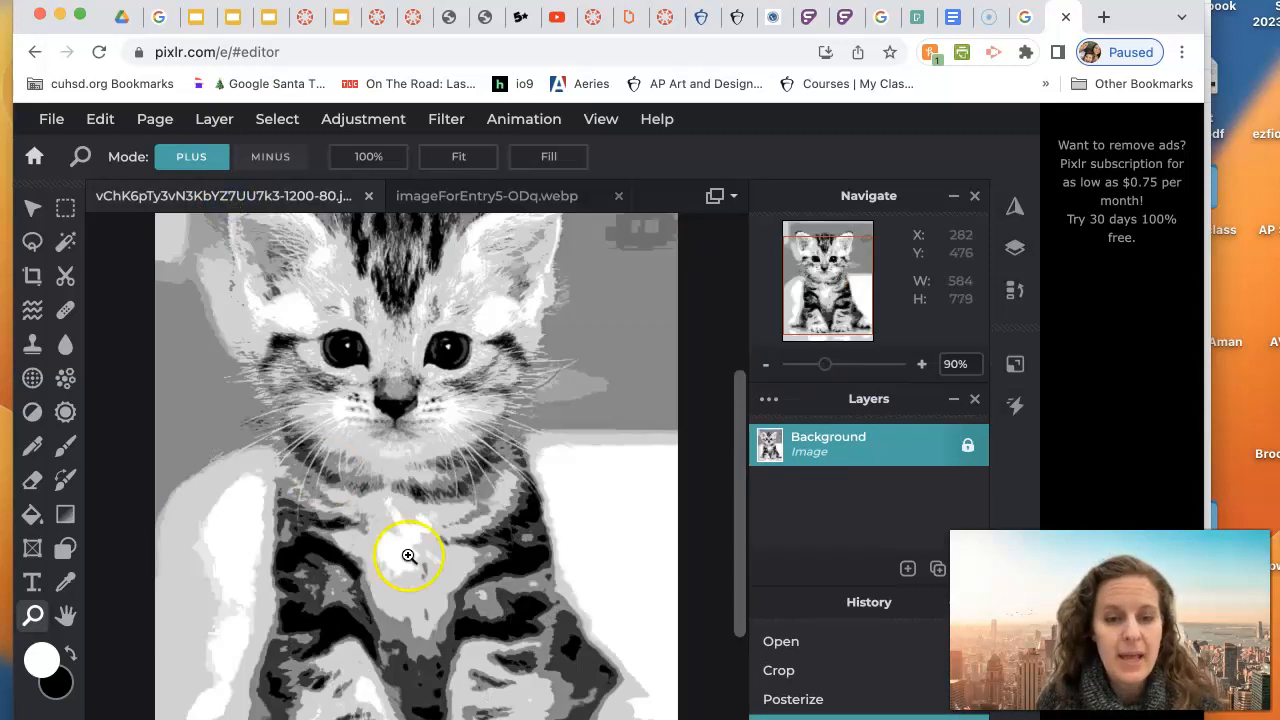
{"action": "scroll", "coordinate": [408, 555], "scroll_direction": "down", "scroll_amount": 3}
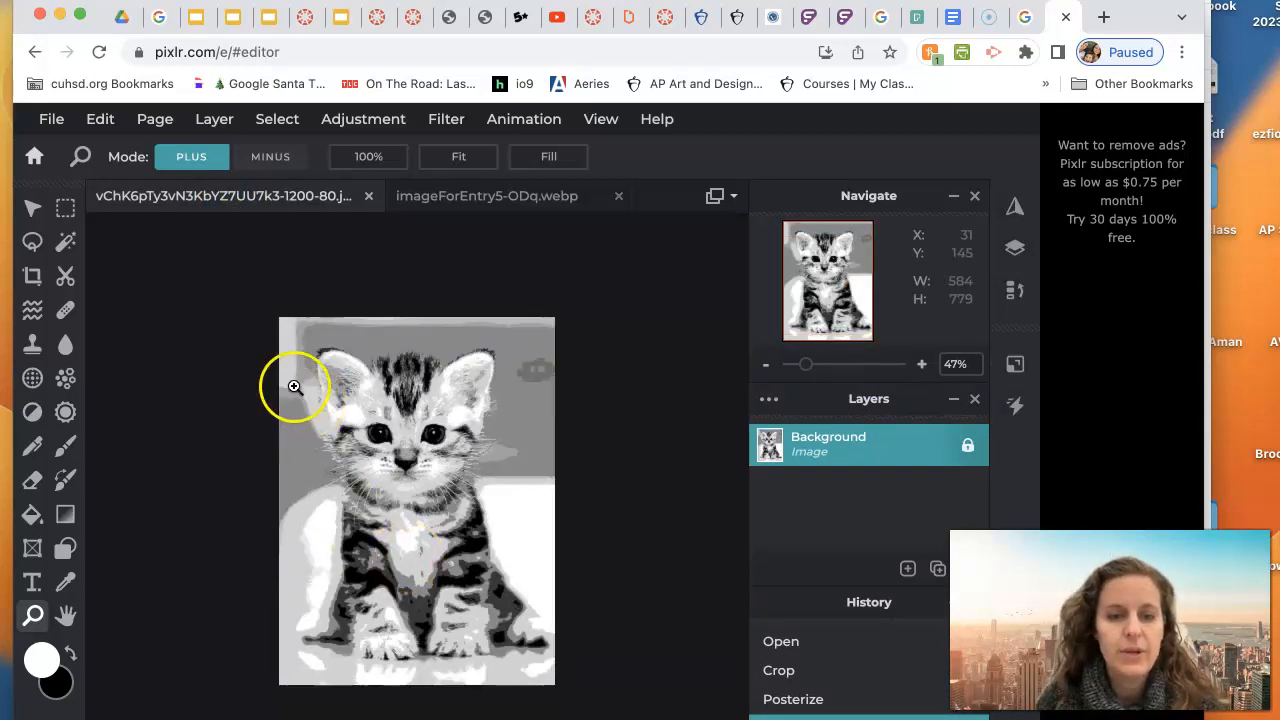